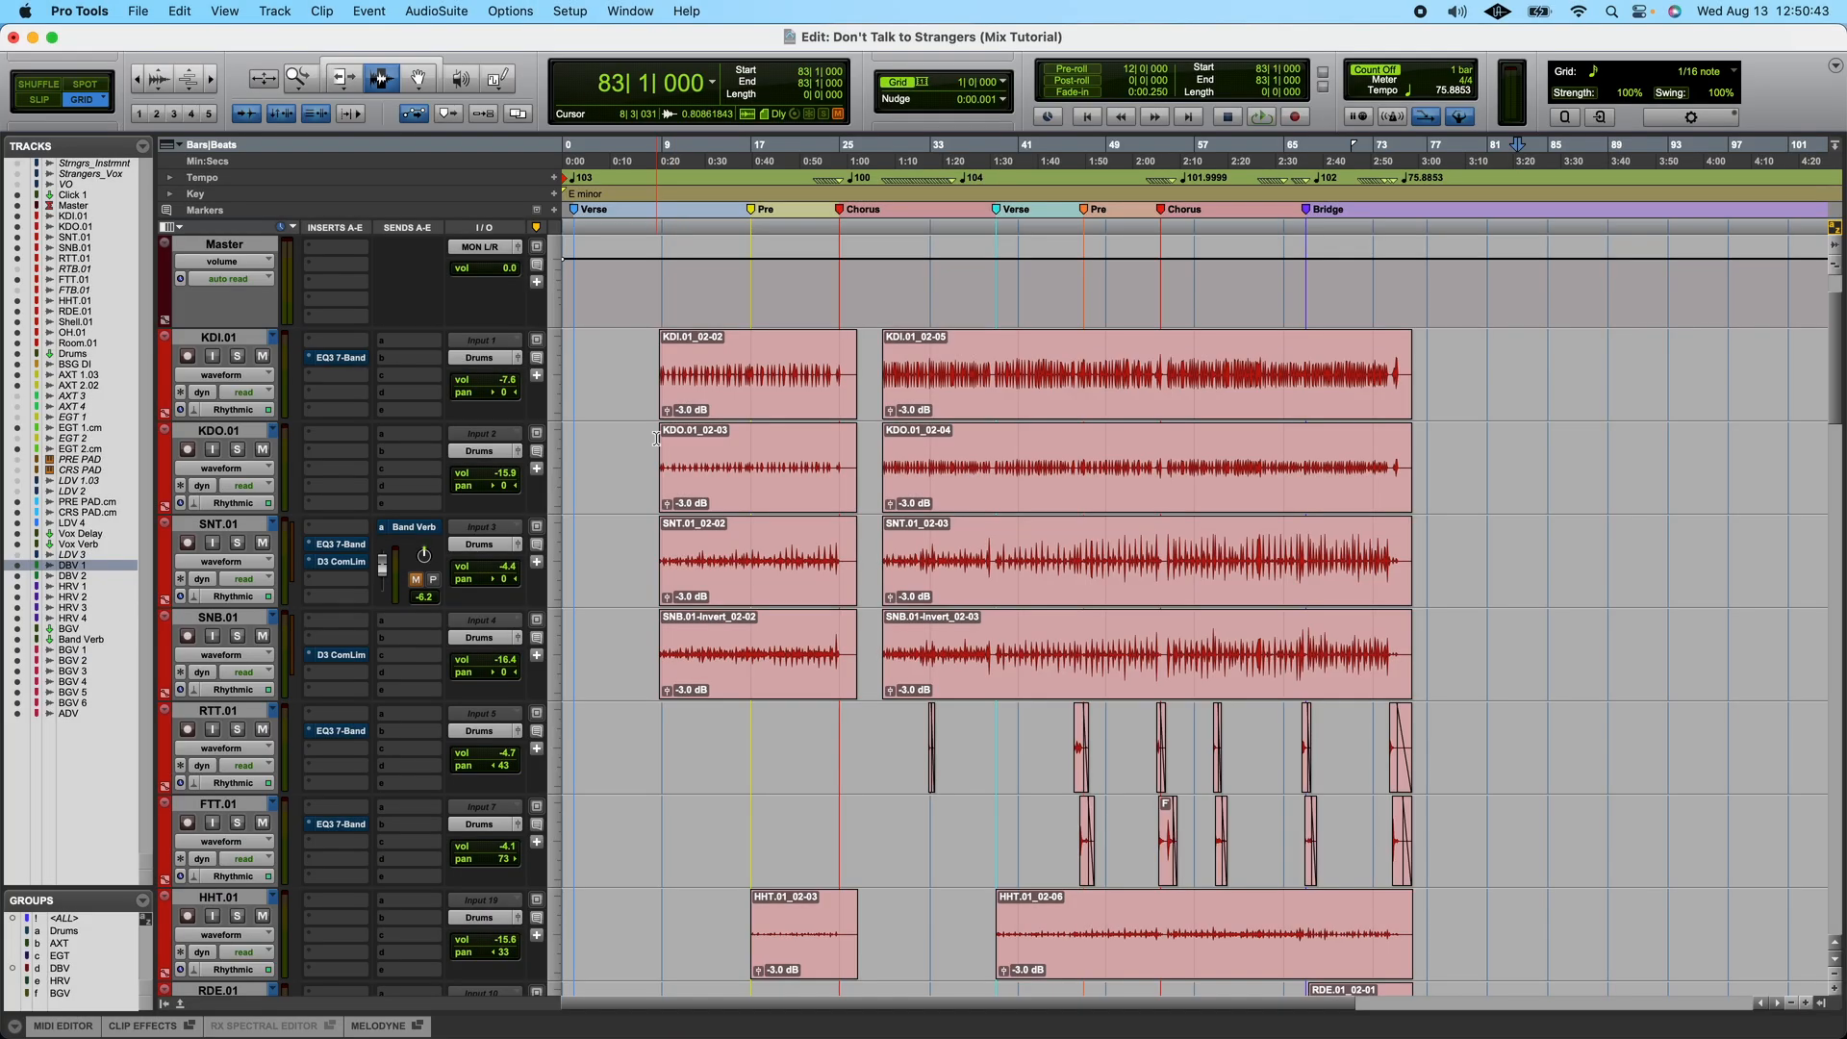
- In the mix window, view the naming dialog of the KDI.01 track and the track colour palette for KDO.01
{"action": "key", "text": "super+equal"}
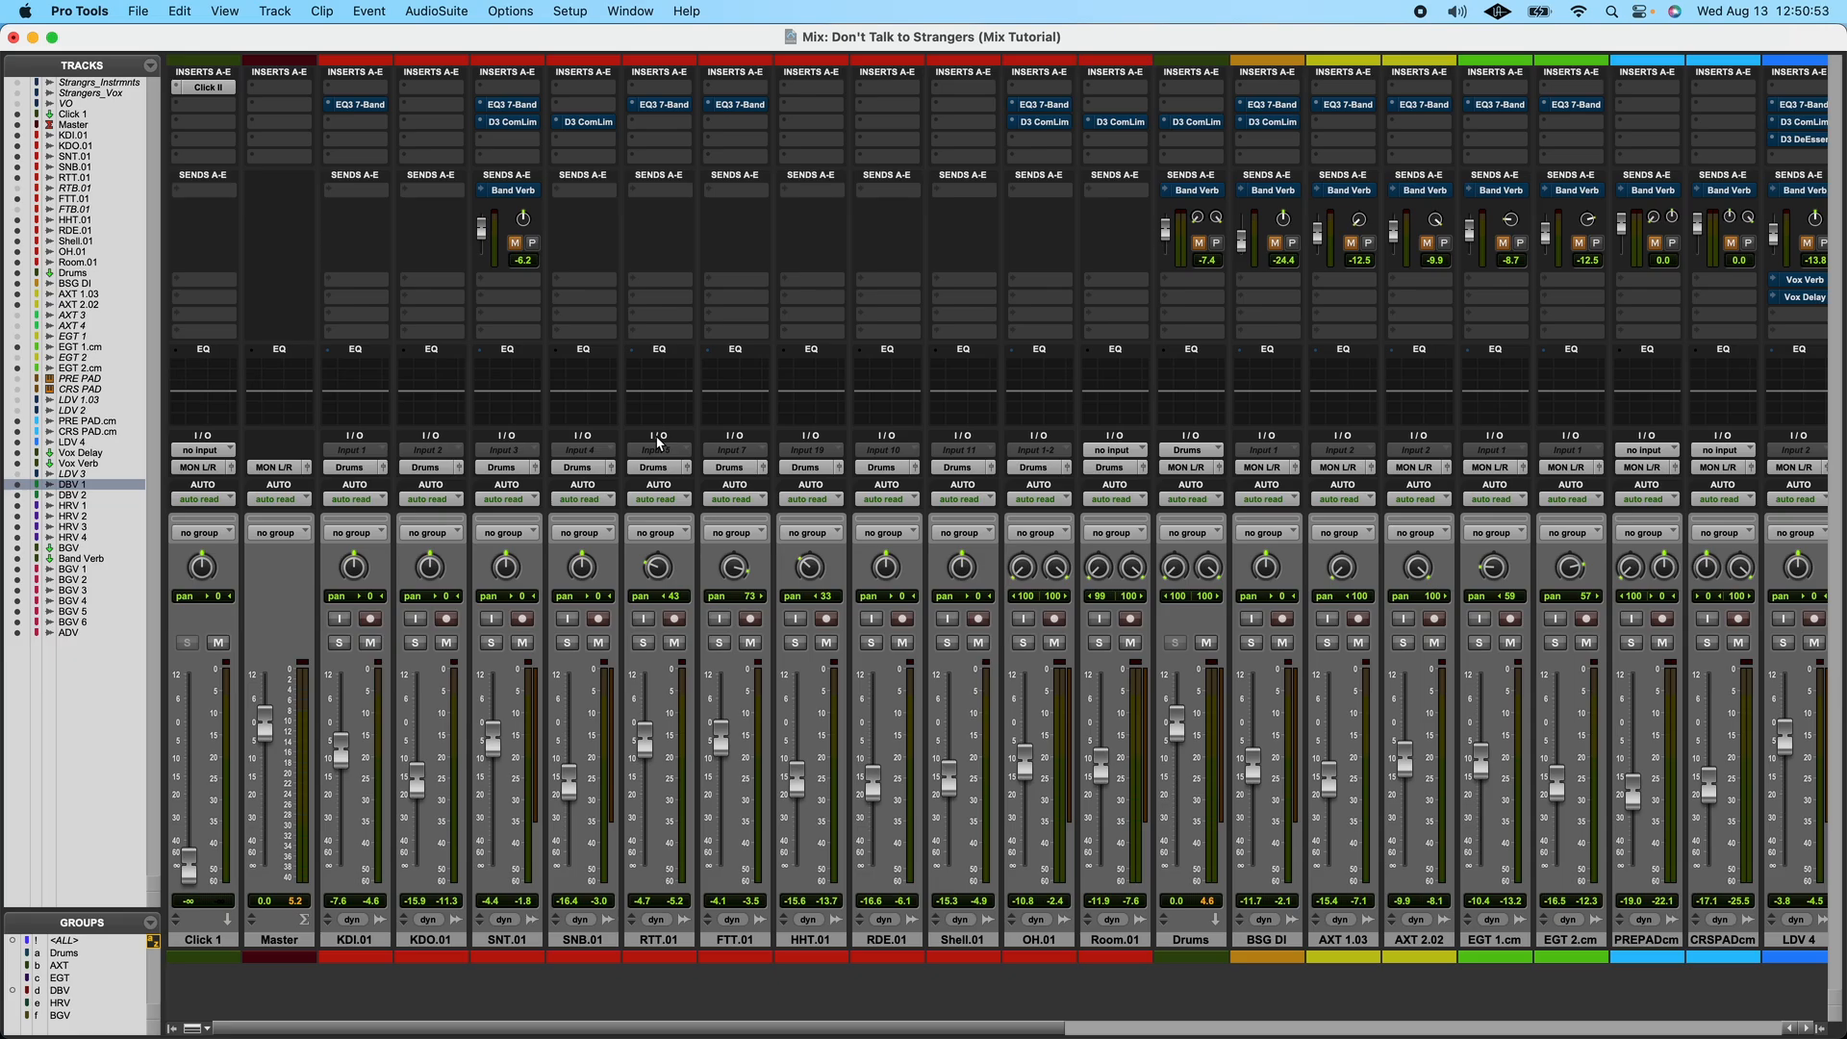
{"action": "key", "text": "super+equal"}
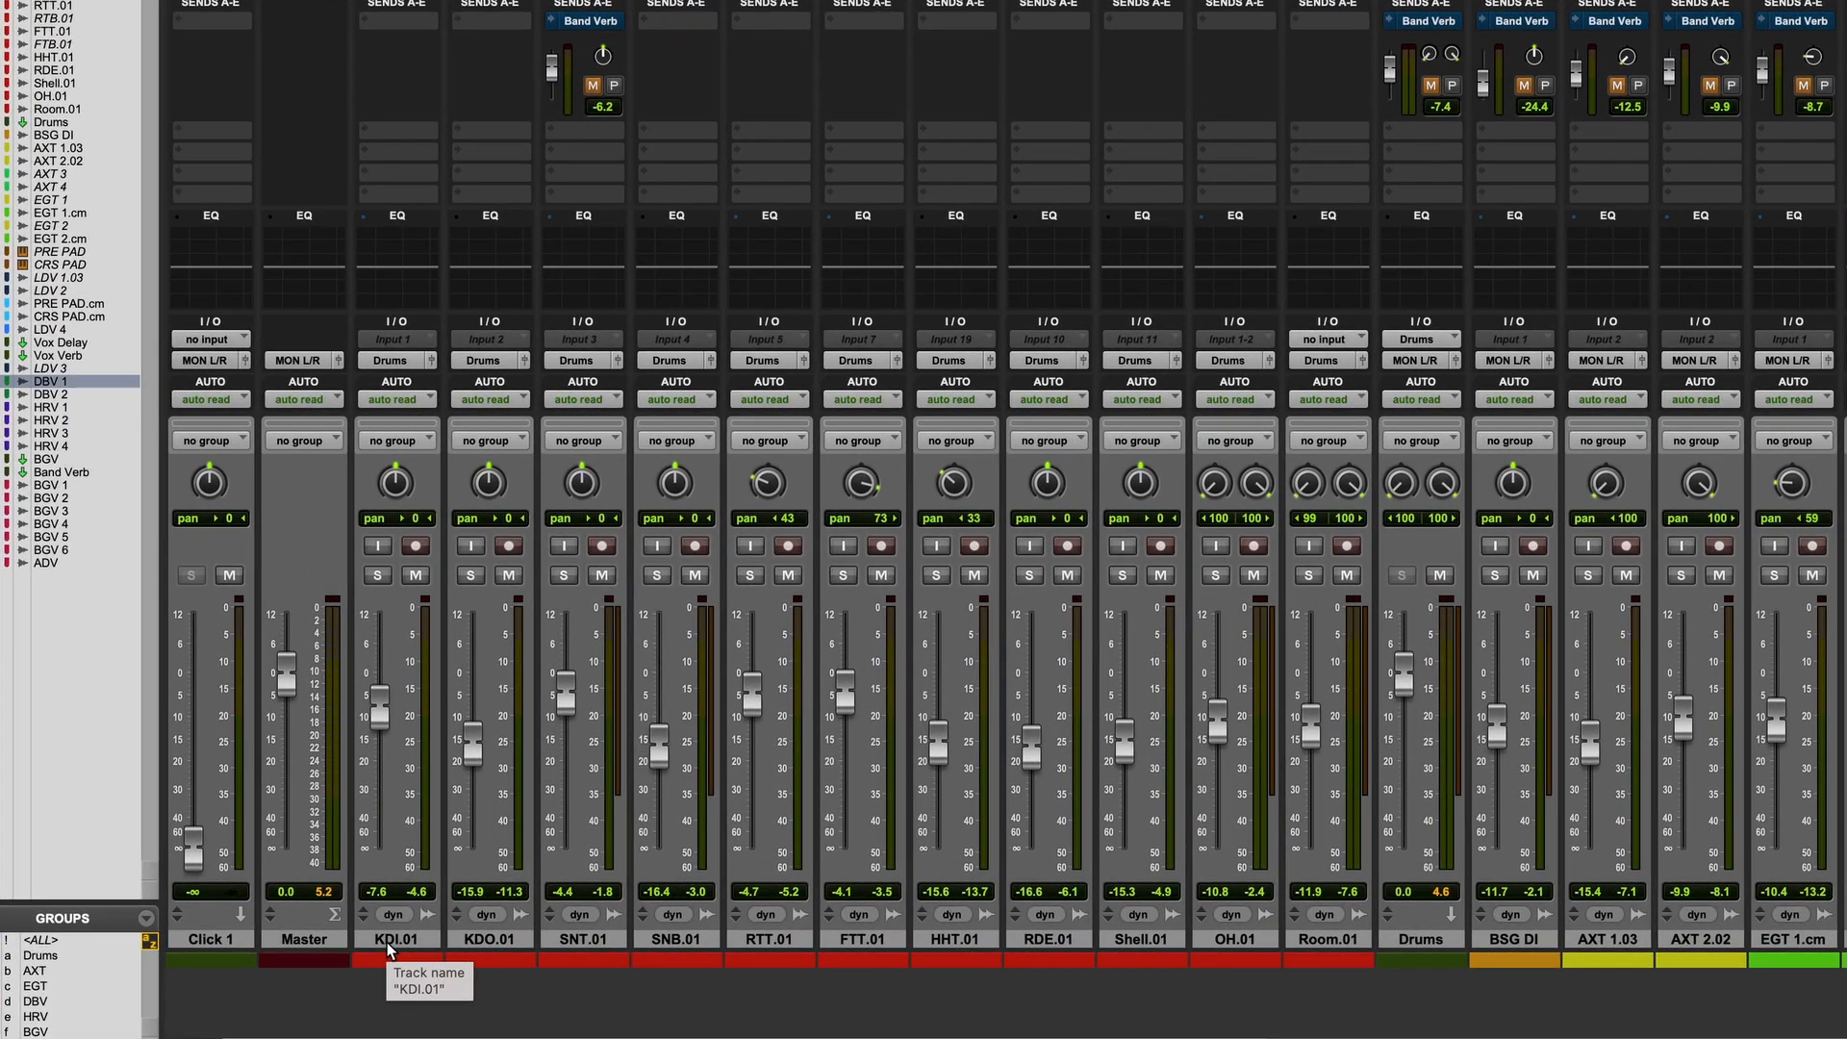
{"action": "double_click", "coordinate": [351, 942]}
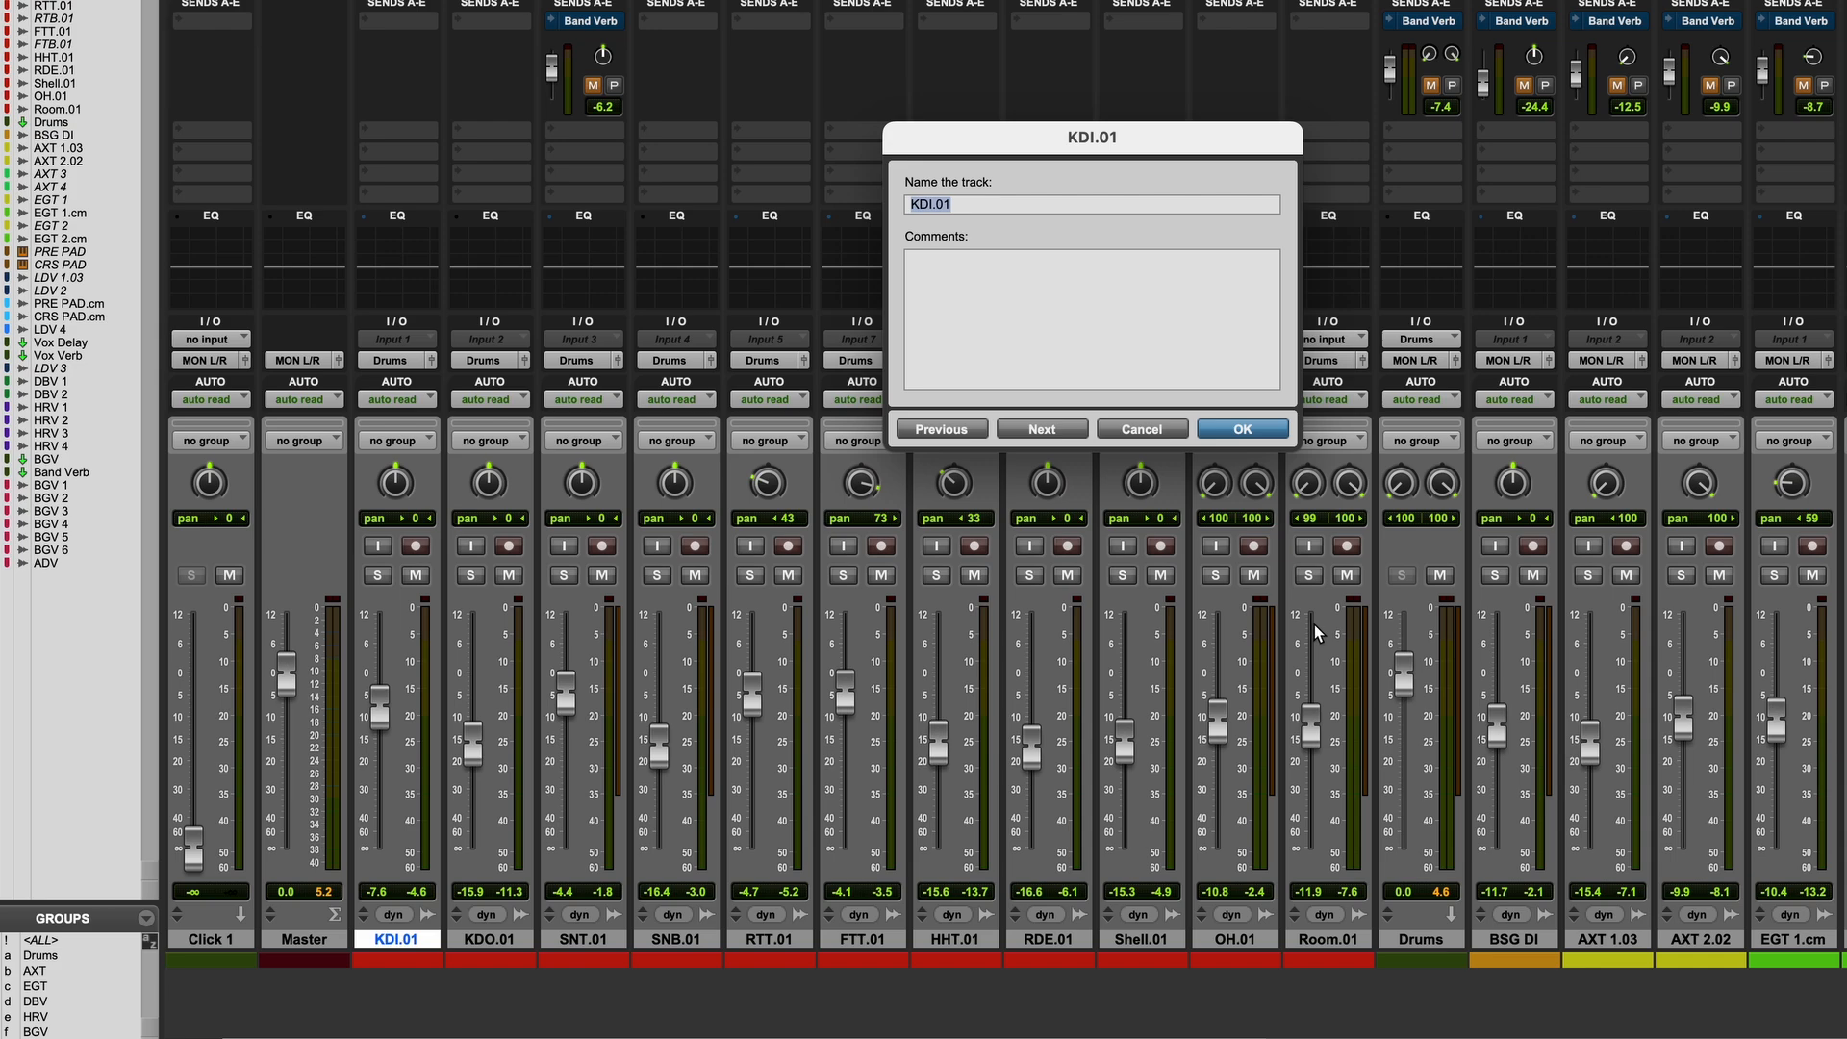
{"action": "key", "text": "Return"}
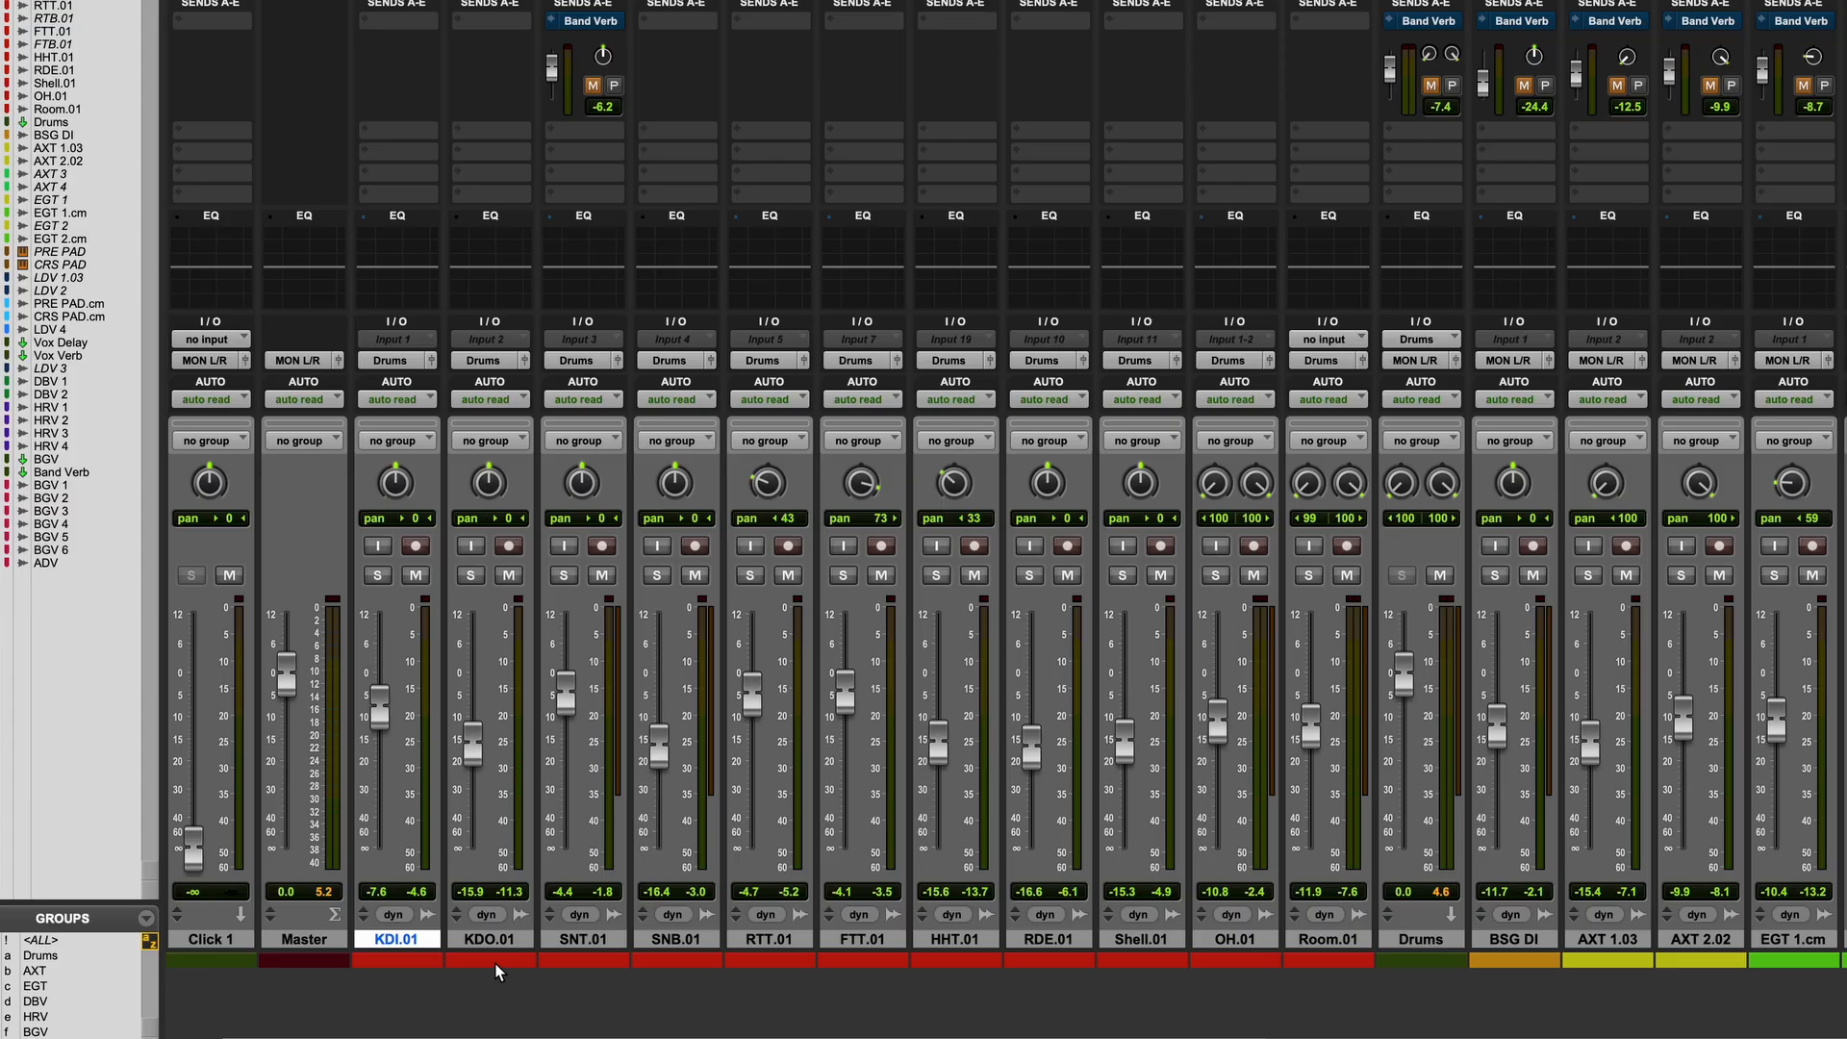
{"action": "double_click", "coordinate": [496, 963]}
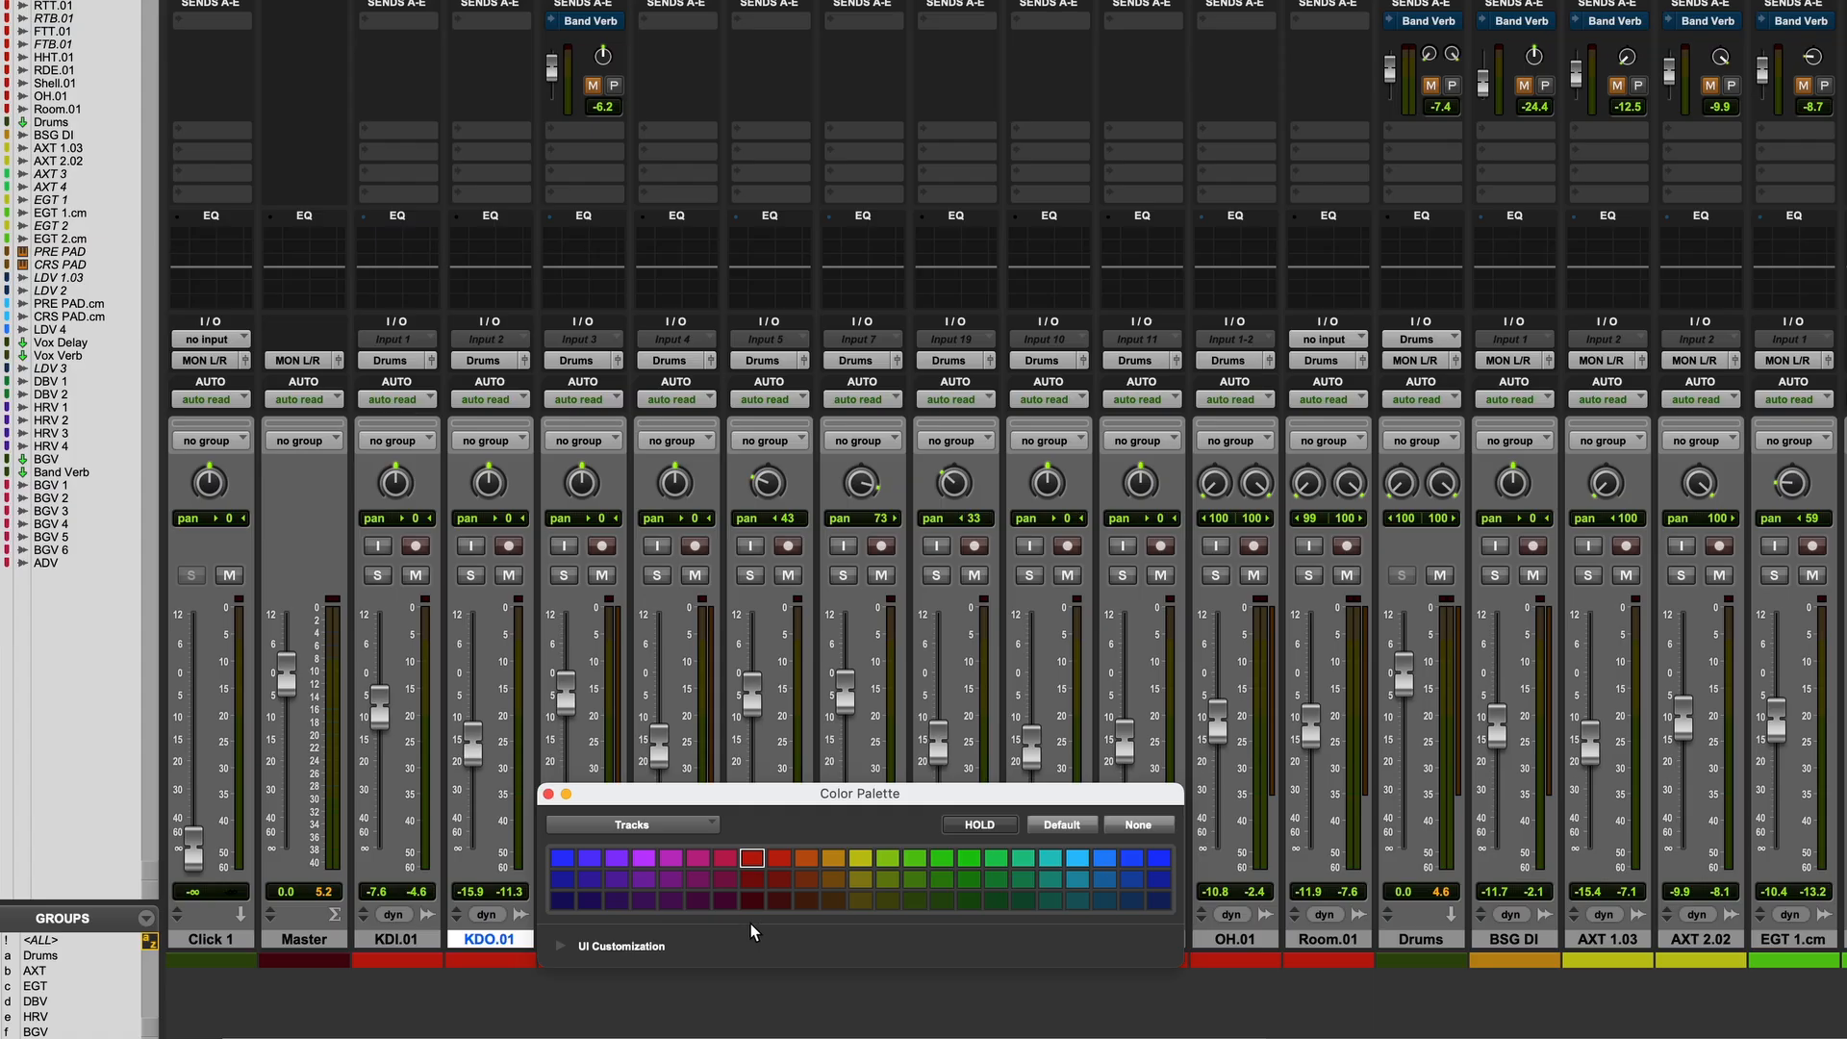
{"action": "mouse_move", "coordinate": [577, 942]}
{"action": "left_mouse_down"}
{"action": "mouse_move", "coordinate": [554, 944]}
{"action": "mouse_move", "coordinate": [597, 943]}
{"action": "mouse_move", "coordinate": [577, 943]}
{"action": "left_mouse_up"}
- Select the drum tracks from KDI.01 through Room.01, enable the Drums group and disable it again
{"action": "left_click", "coordinate": [397, 940]}
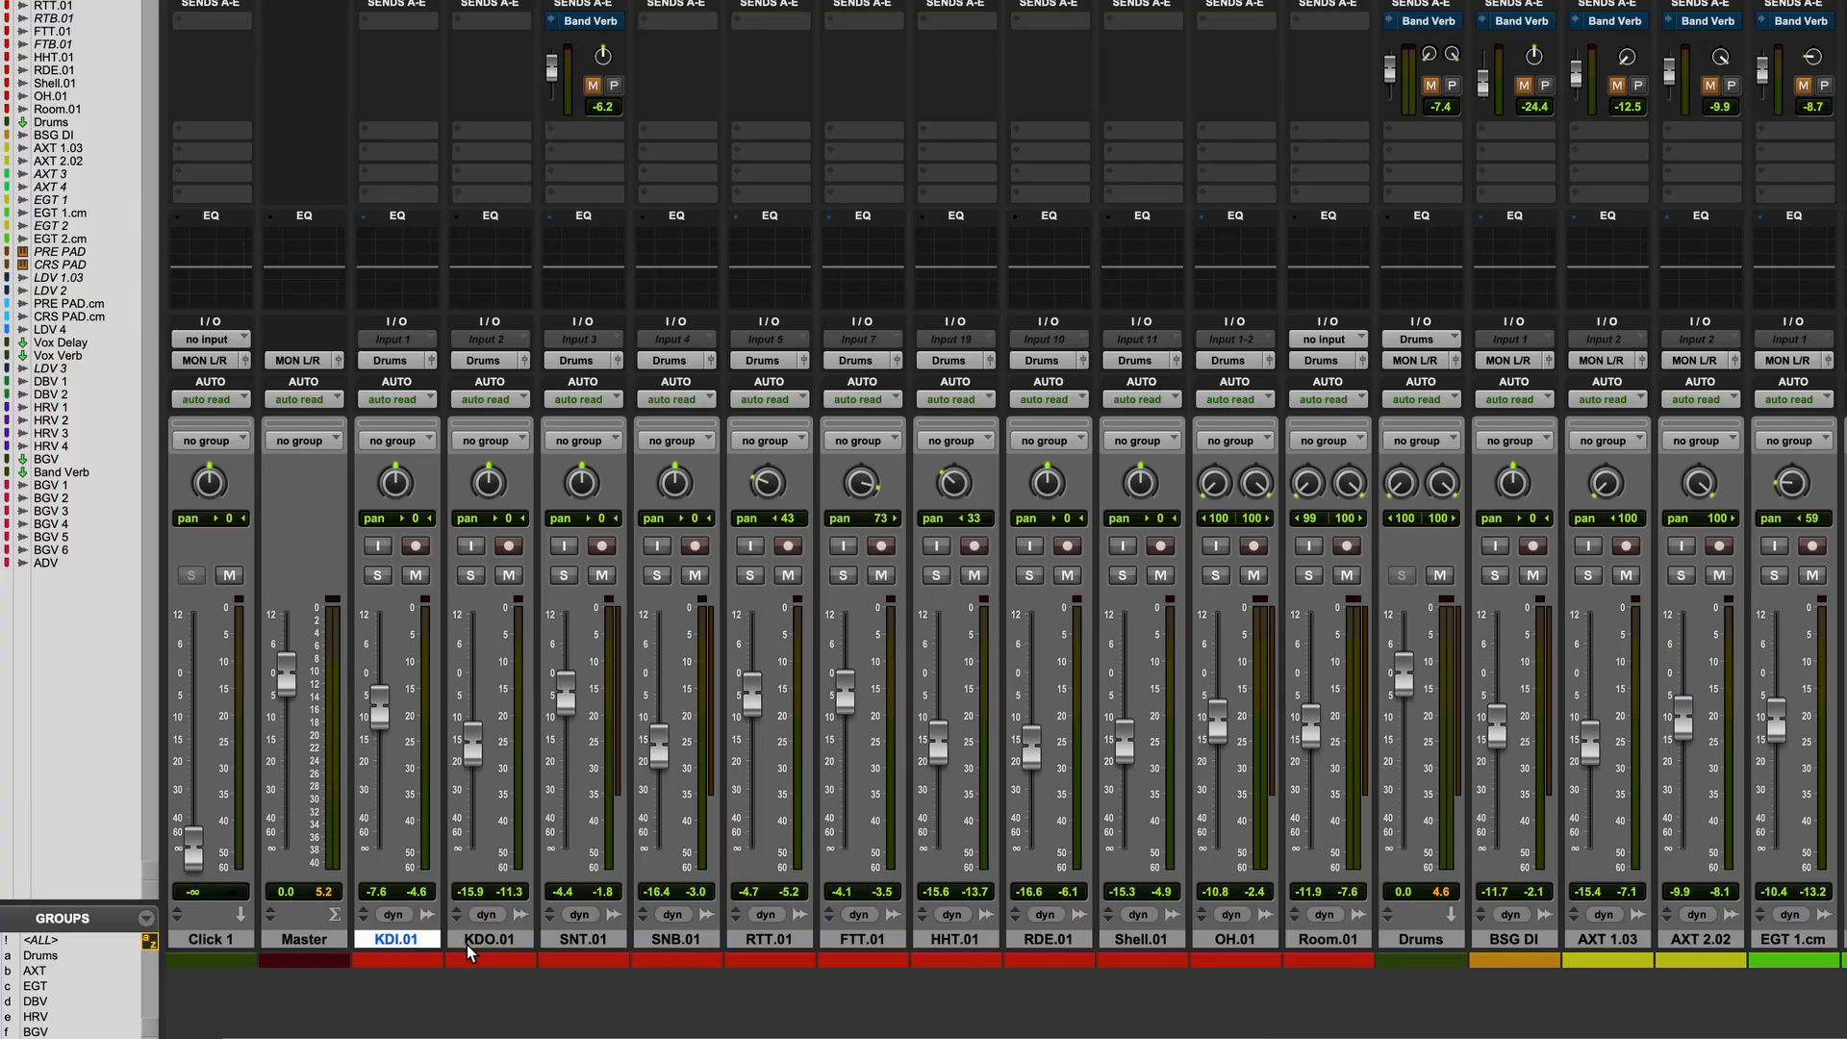
{"action": "left_click", "coordinate": [1346, 946], "text": "shift"}
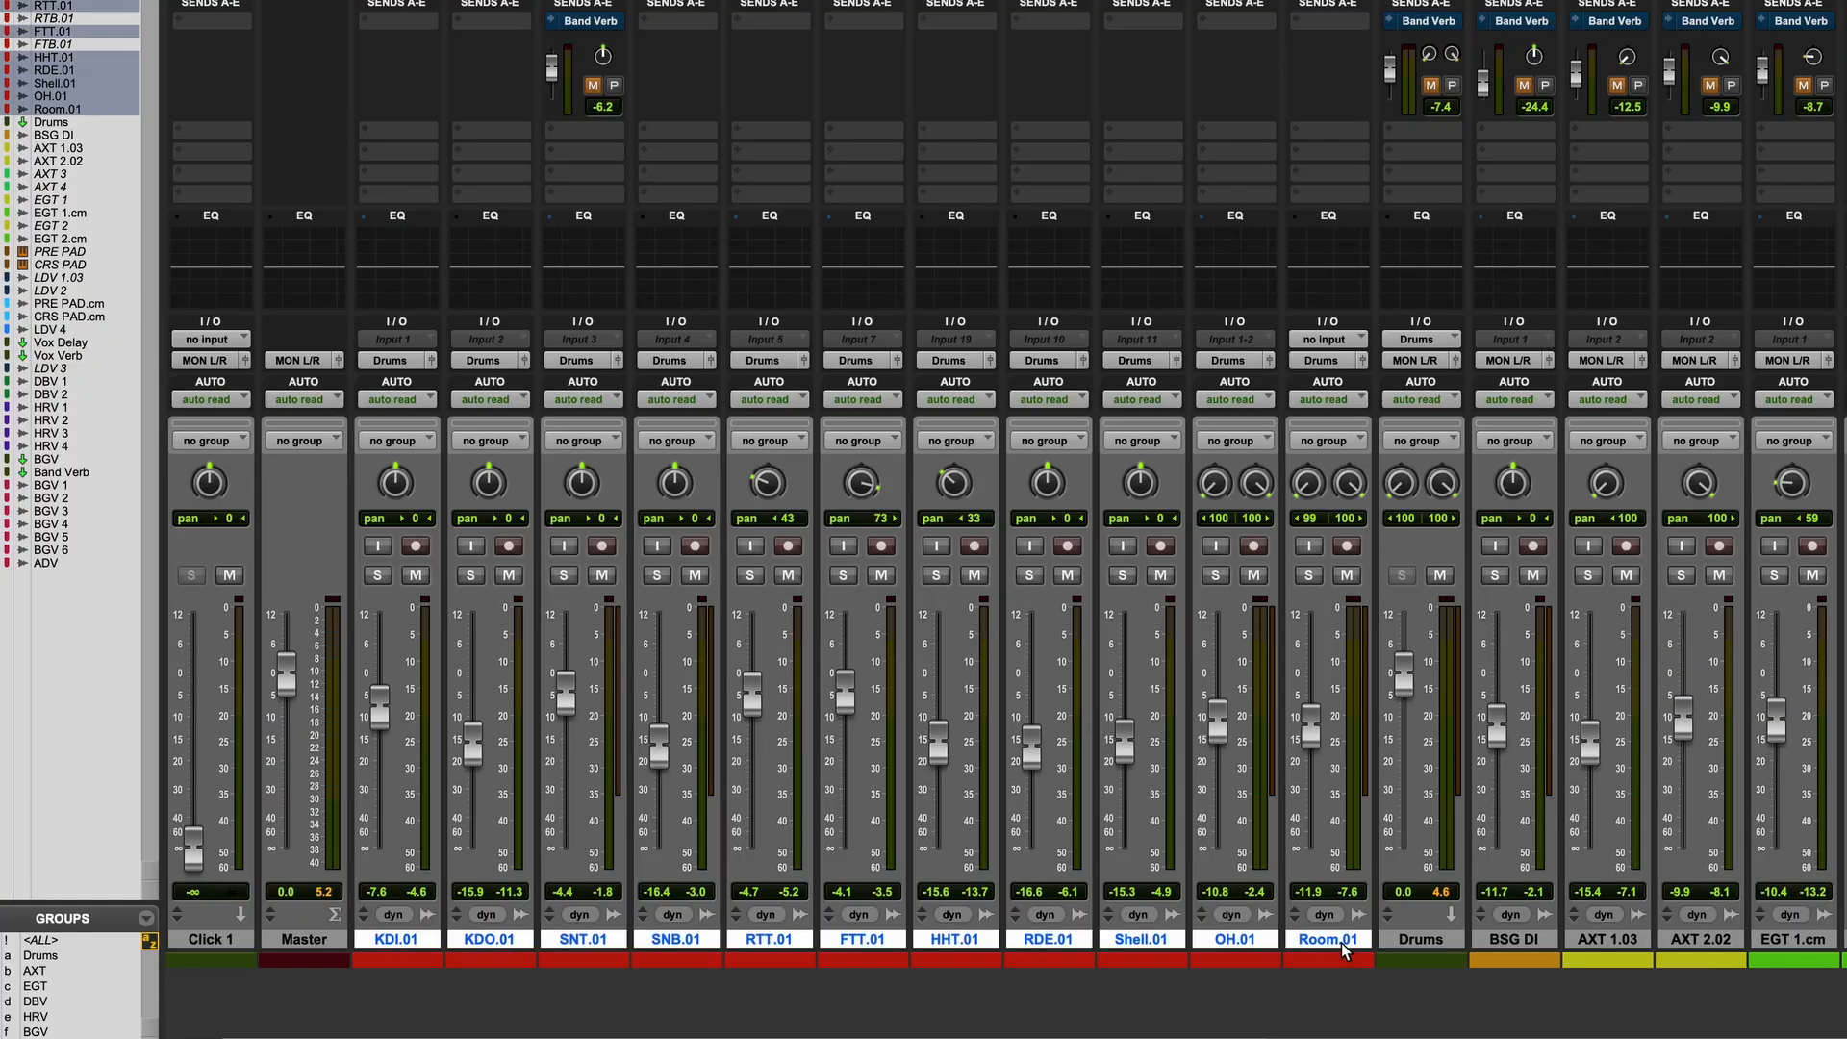
{"action": "key", "text": "super+g"}
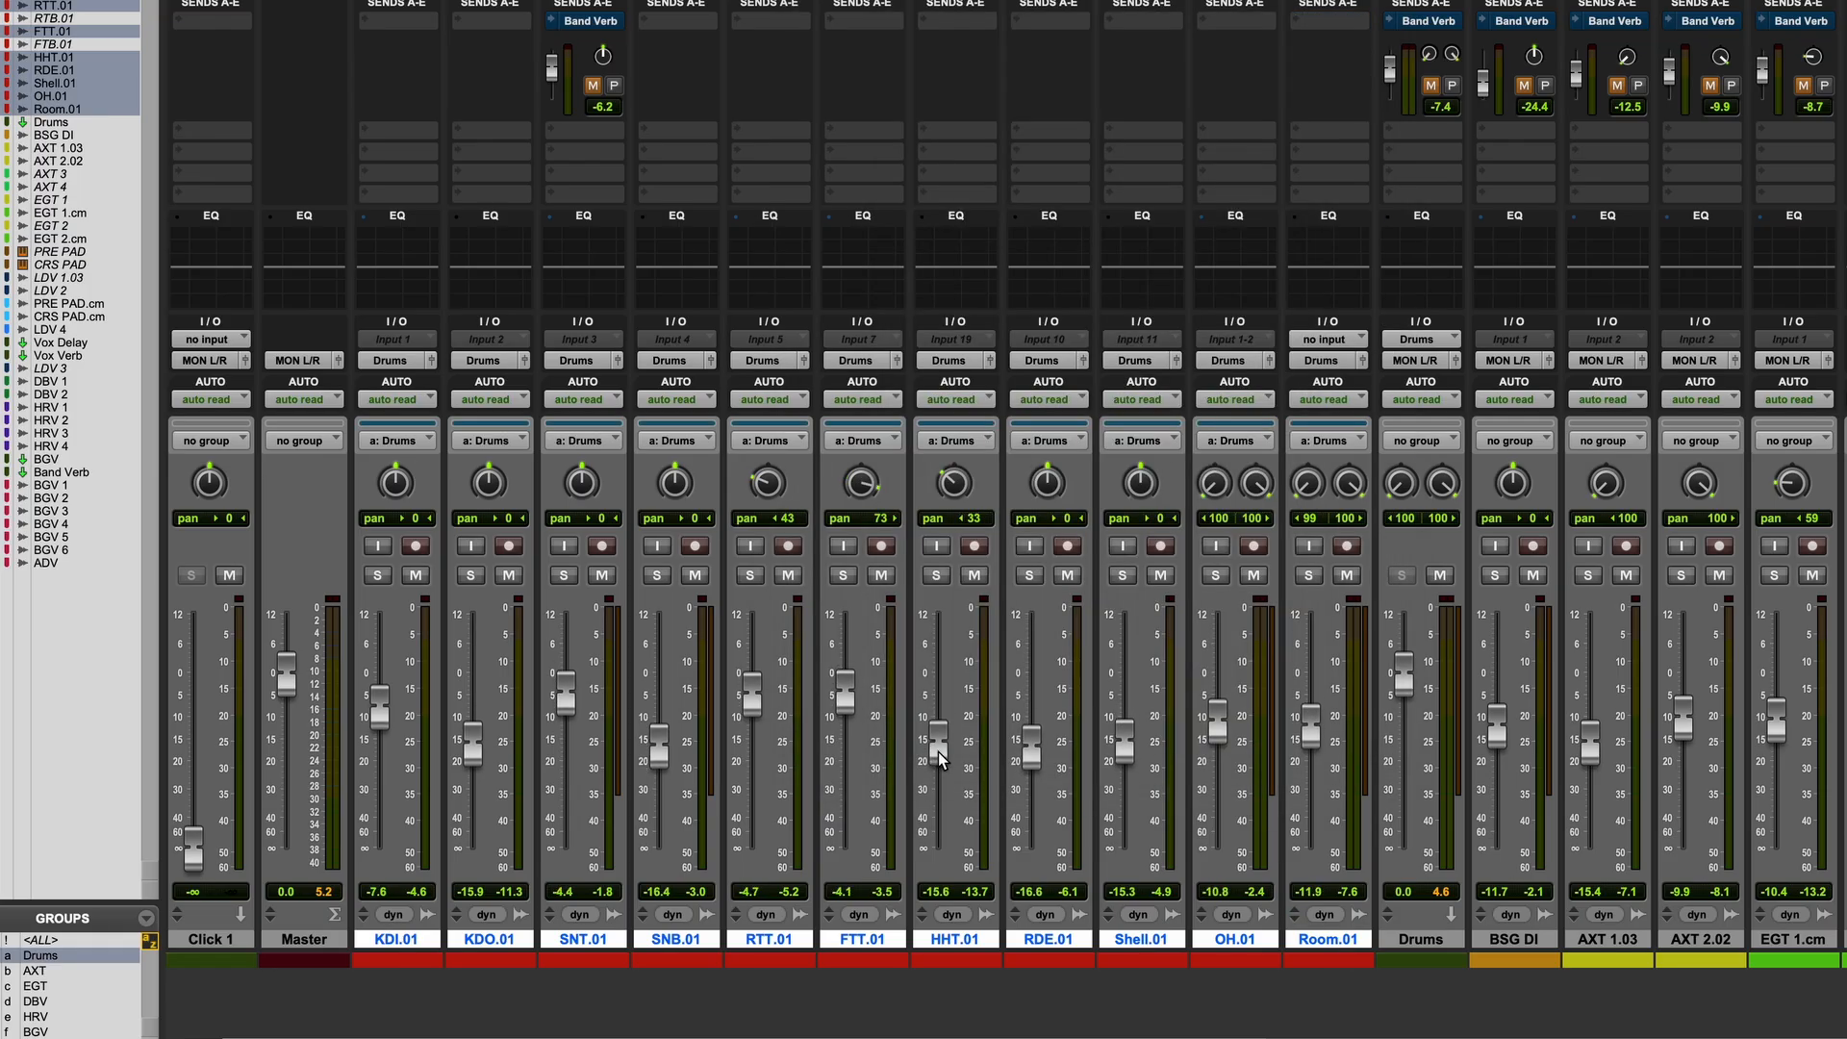
{"action": "left_click", "coordinate": [86, 958]}
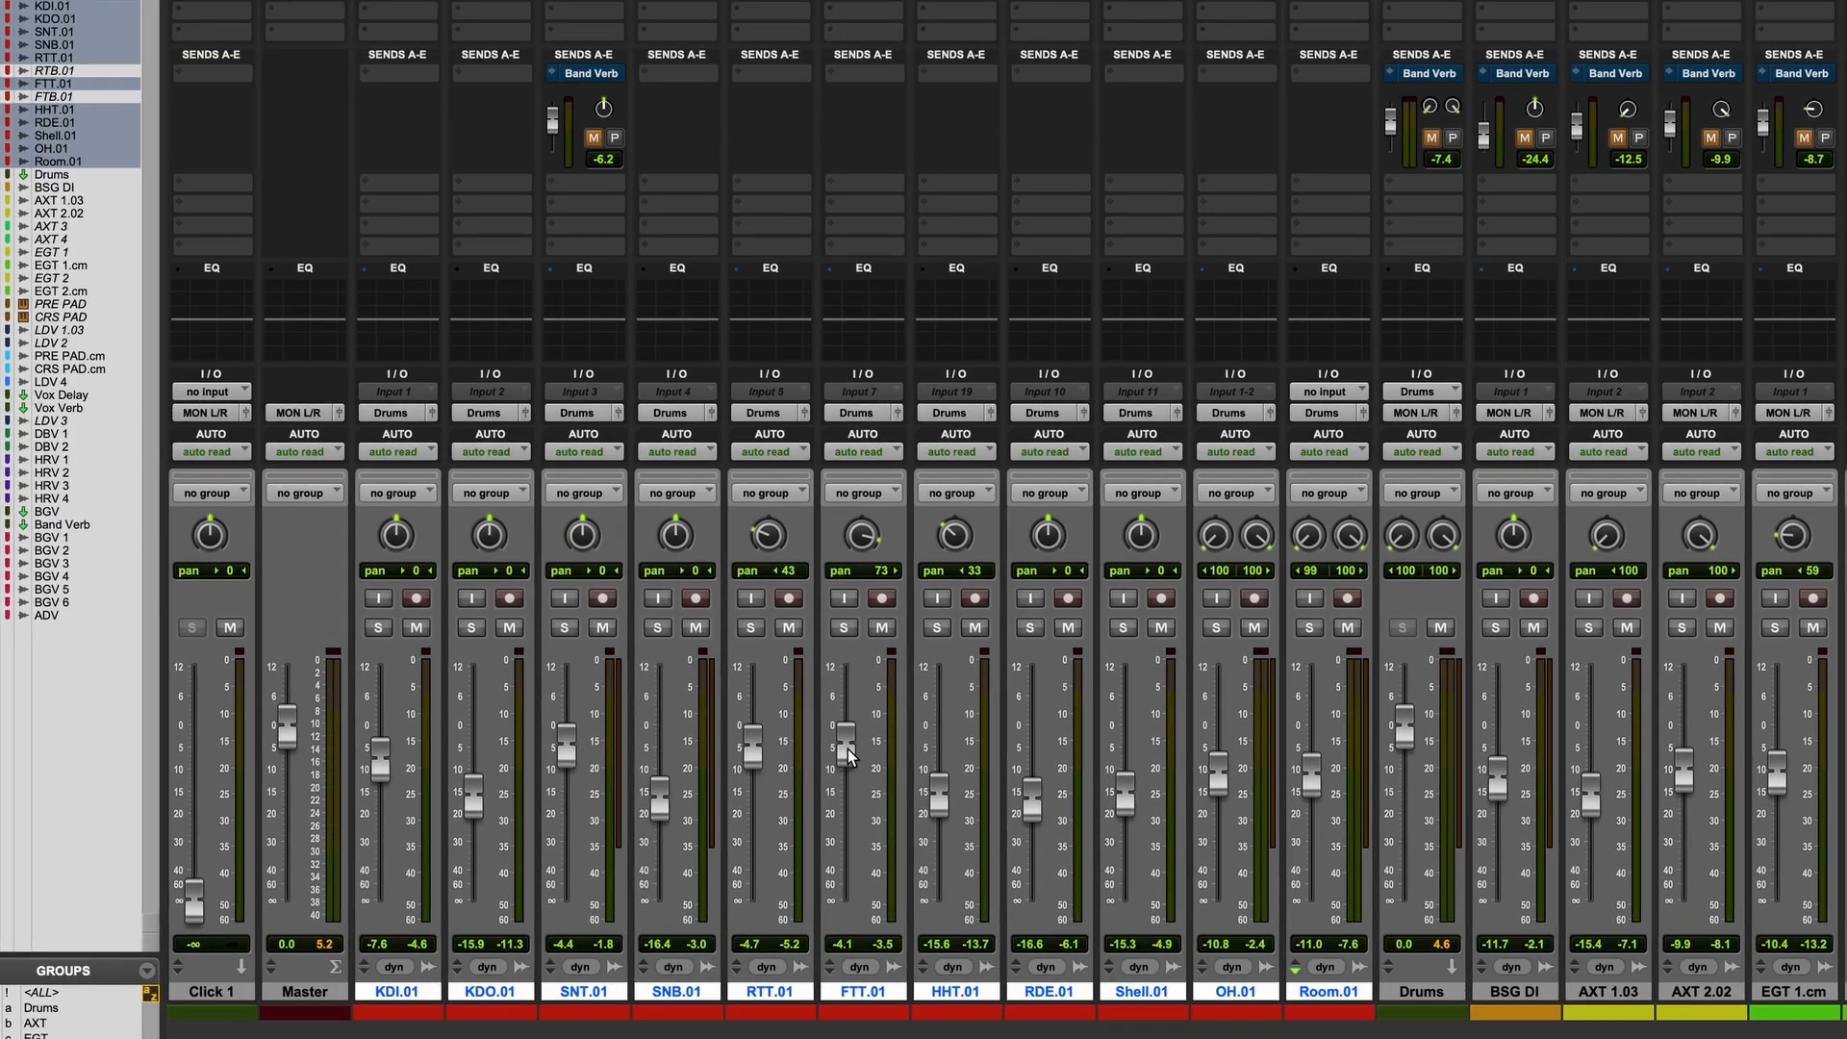
- Switch to the edit window to view the song section markers, and return to the mixer
{"action": "key", "text": "super+equal"}
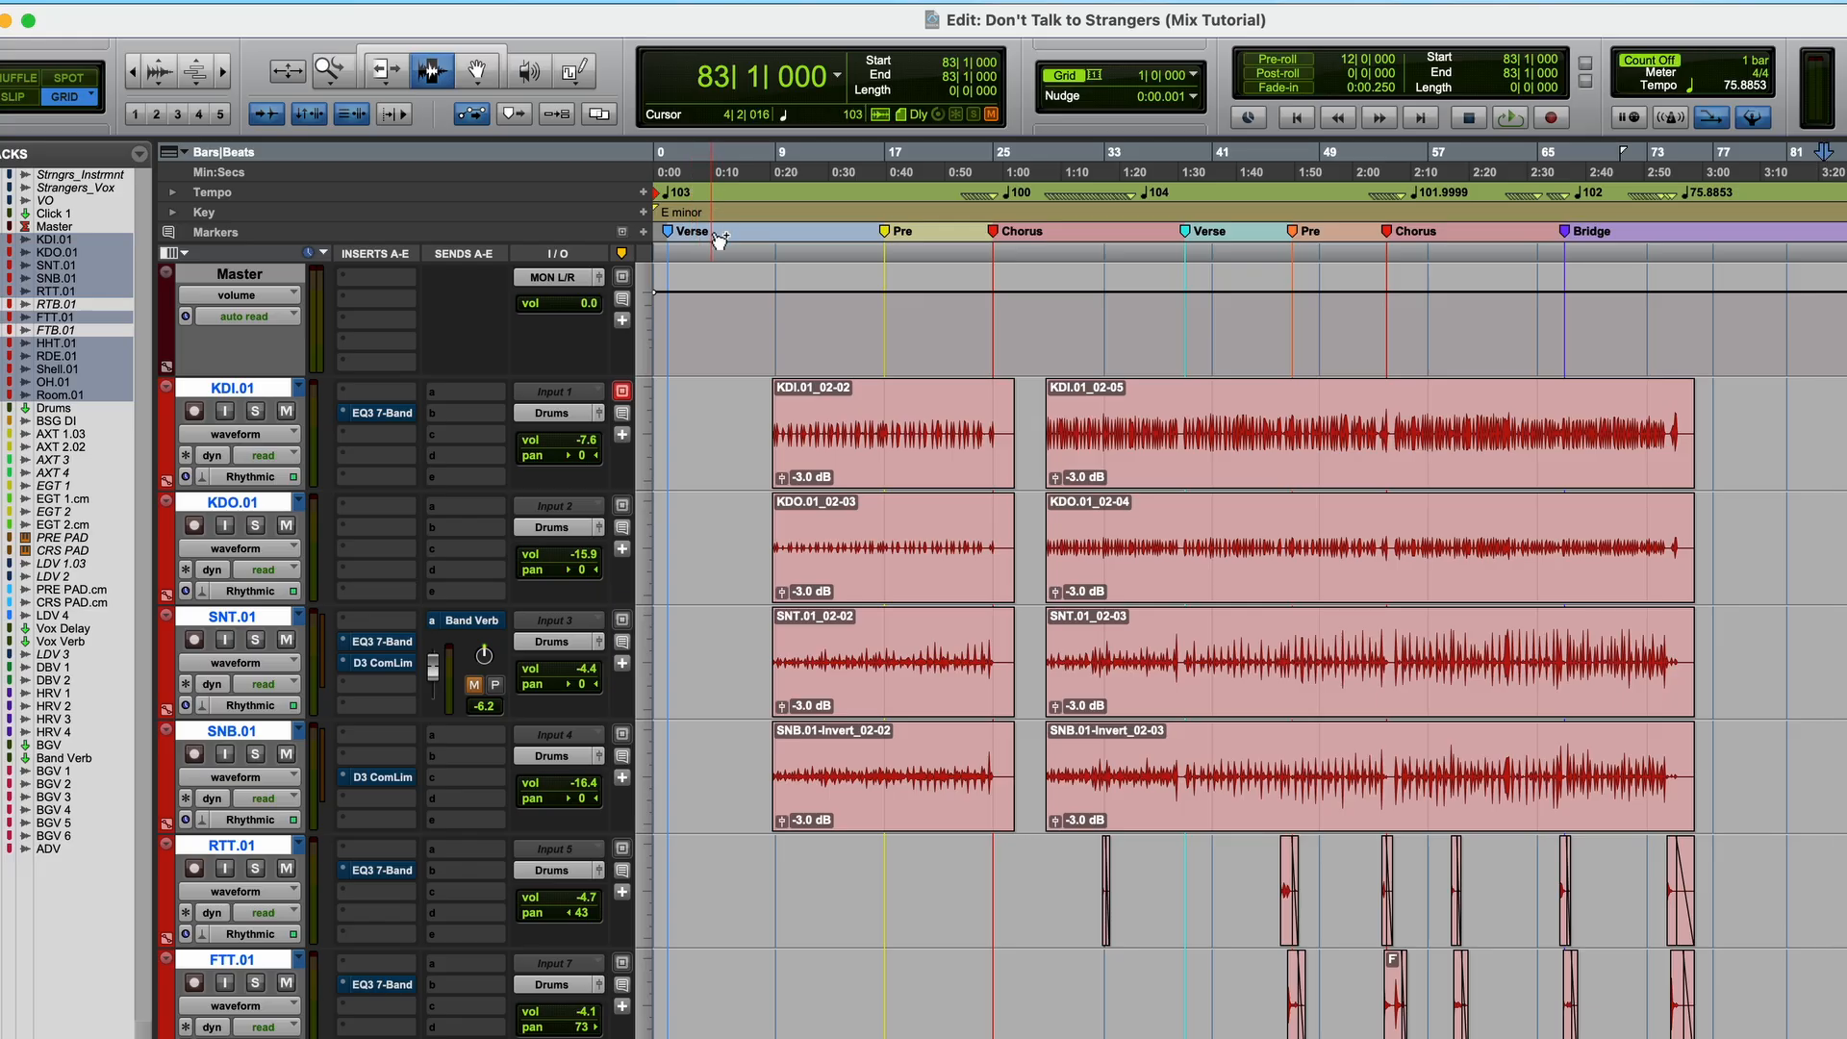
{"action": "left_click", "coordinate": [774, 242]}
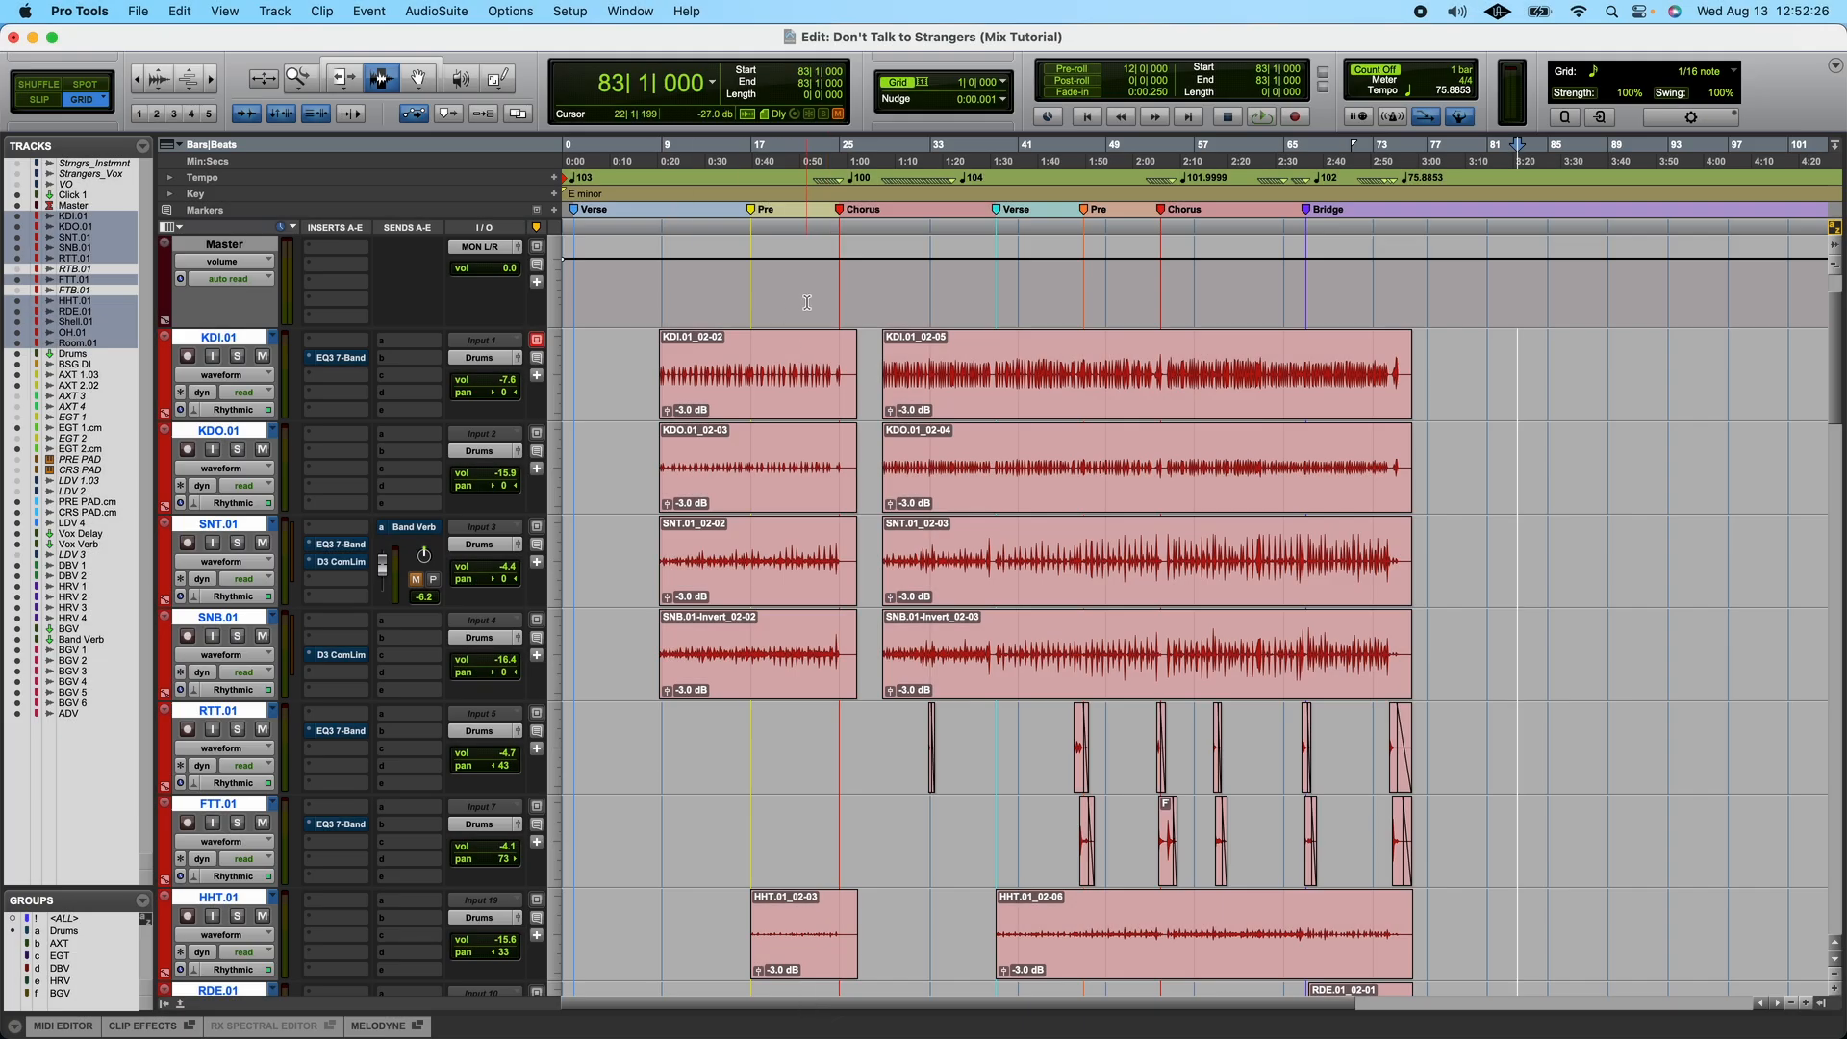
{"action": "key", "text": "super+equal"}
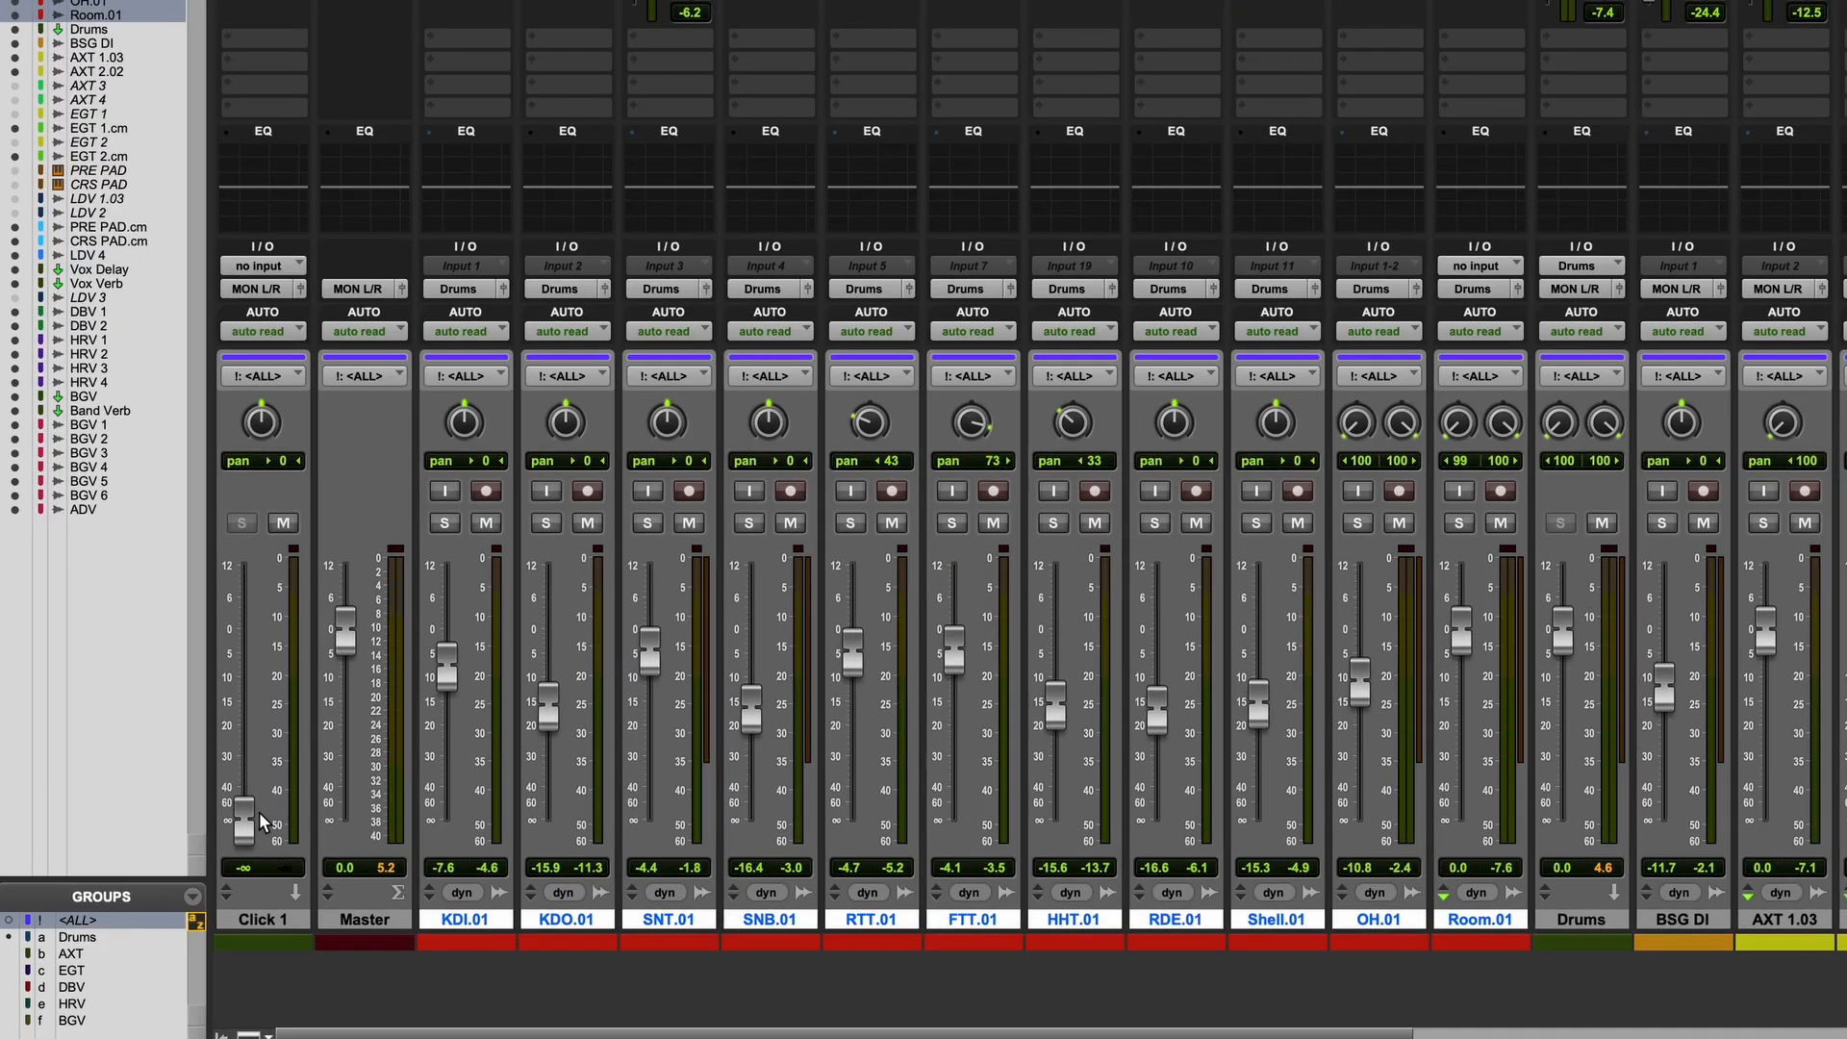
- Pull all track faders down to minimum through the All group and turn that group off
{"action": "left_click_drag", "start_coordinate": [444, 675], "coordinate": [417, 854]}
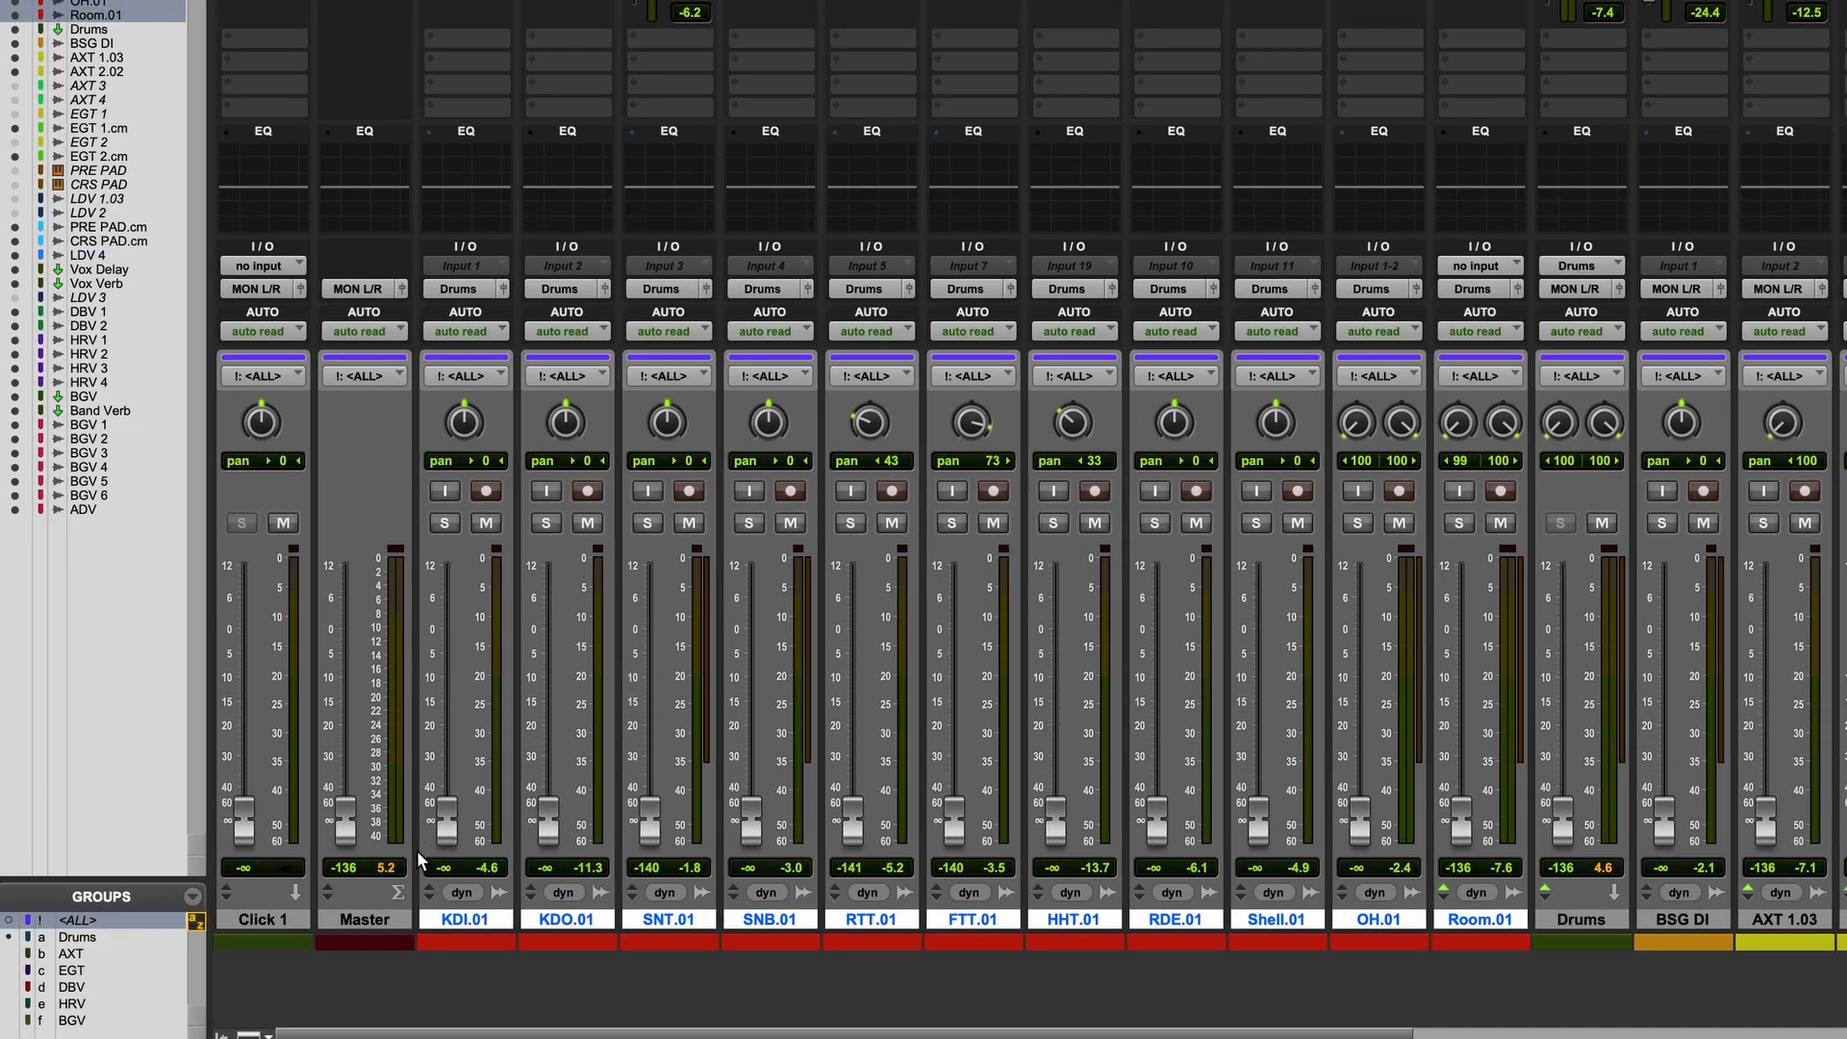
{"action": "left_click", "coordinate": [123, 923]}
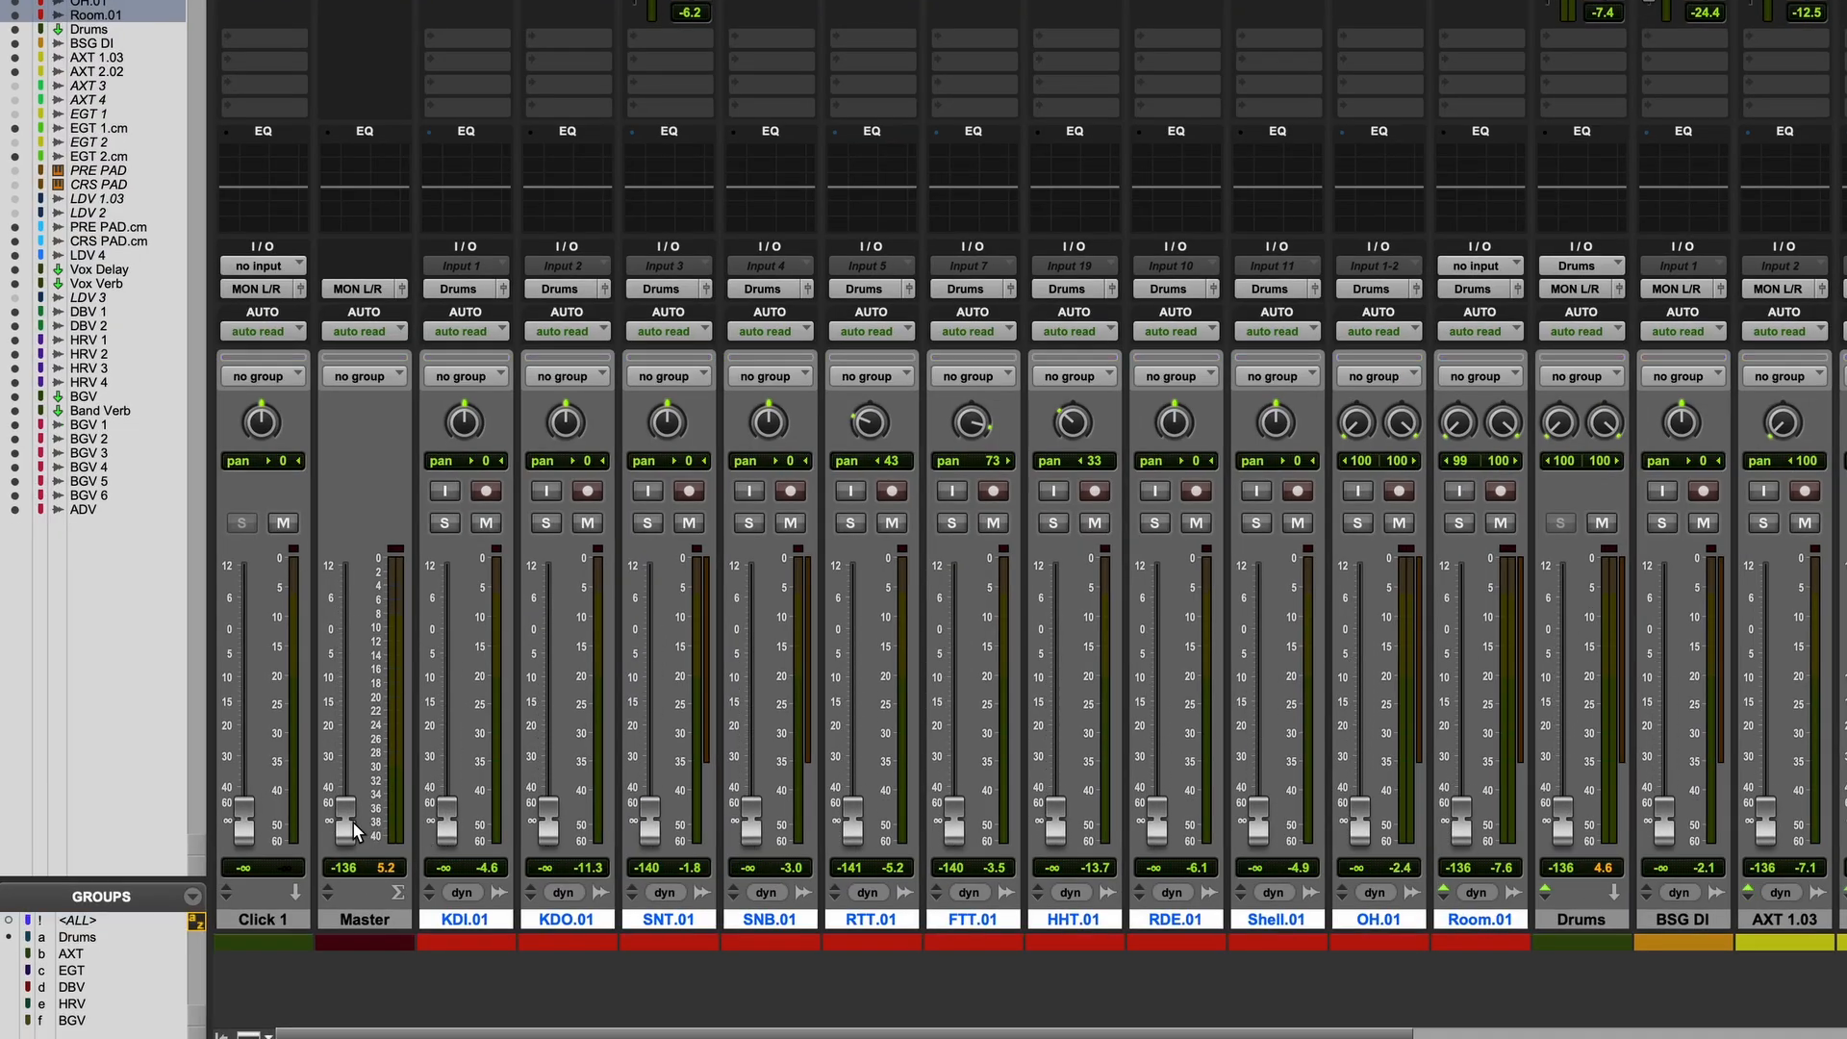
- Reset the Master fader to 0.0 dB and play the song
{"action": "left_click", "coordinate": [352, 824], "text": "alt"}
{"action": "key", "text": "space"}
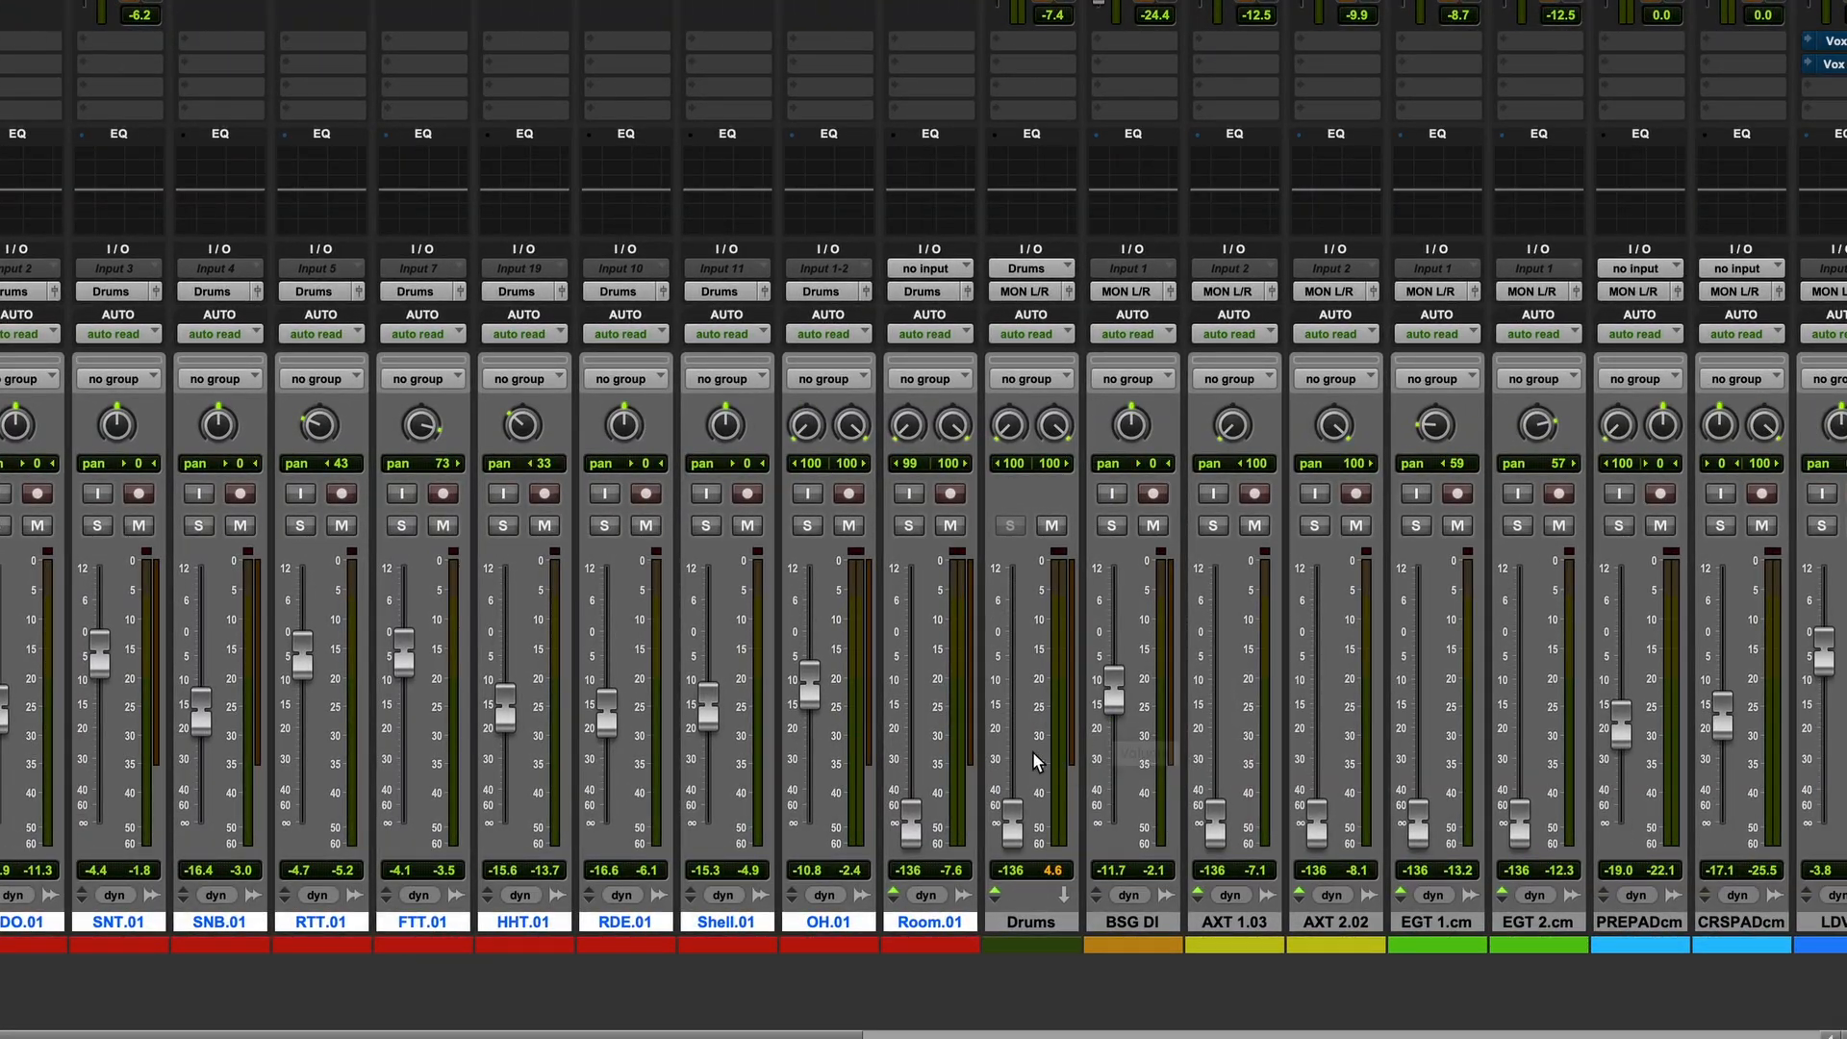
- Look through the mixer channels from the drums to the background vocals, examining their fader levels and pan positions
{"action": "scroll", "coordinate": [1053, 739], "scroll_direction": "right", "scroll_amount": 5}
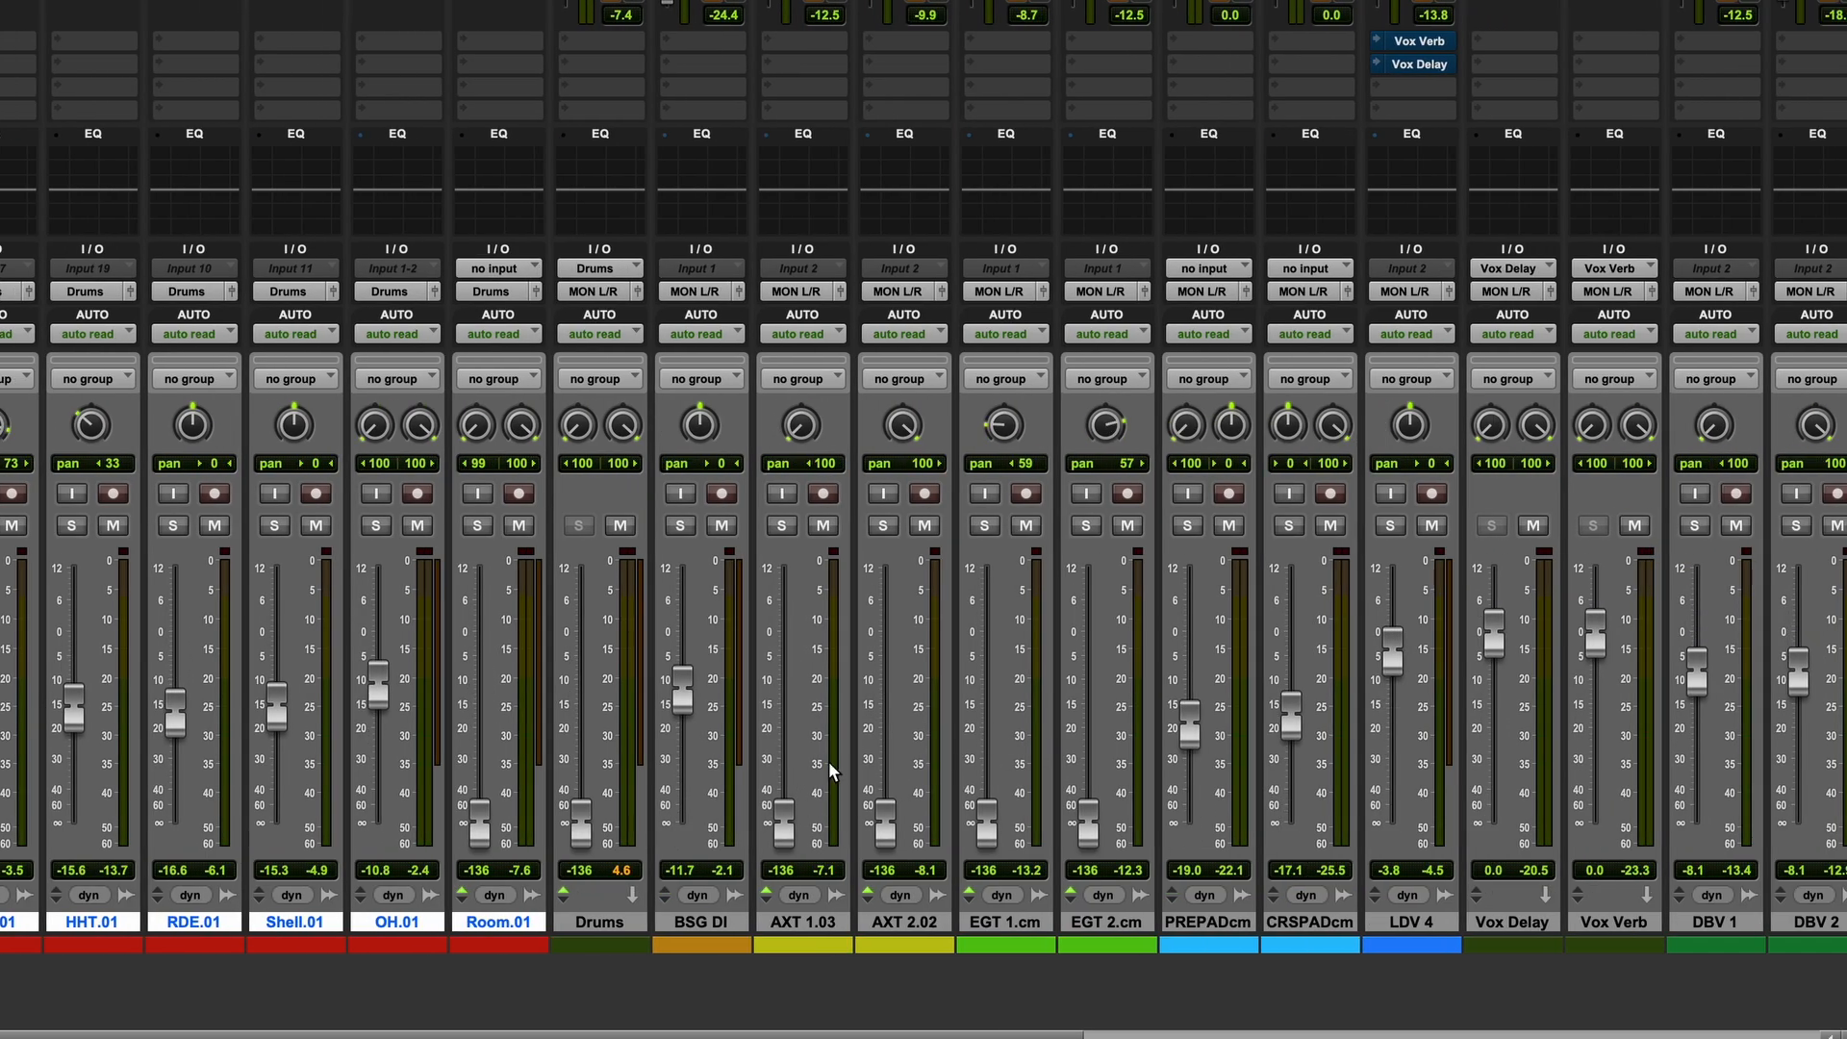
{"action": "scroll", "coordinate": [1041, 742], "scroll_direction": "right", "scroll_amount": 3}
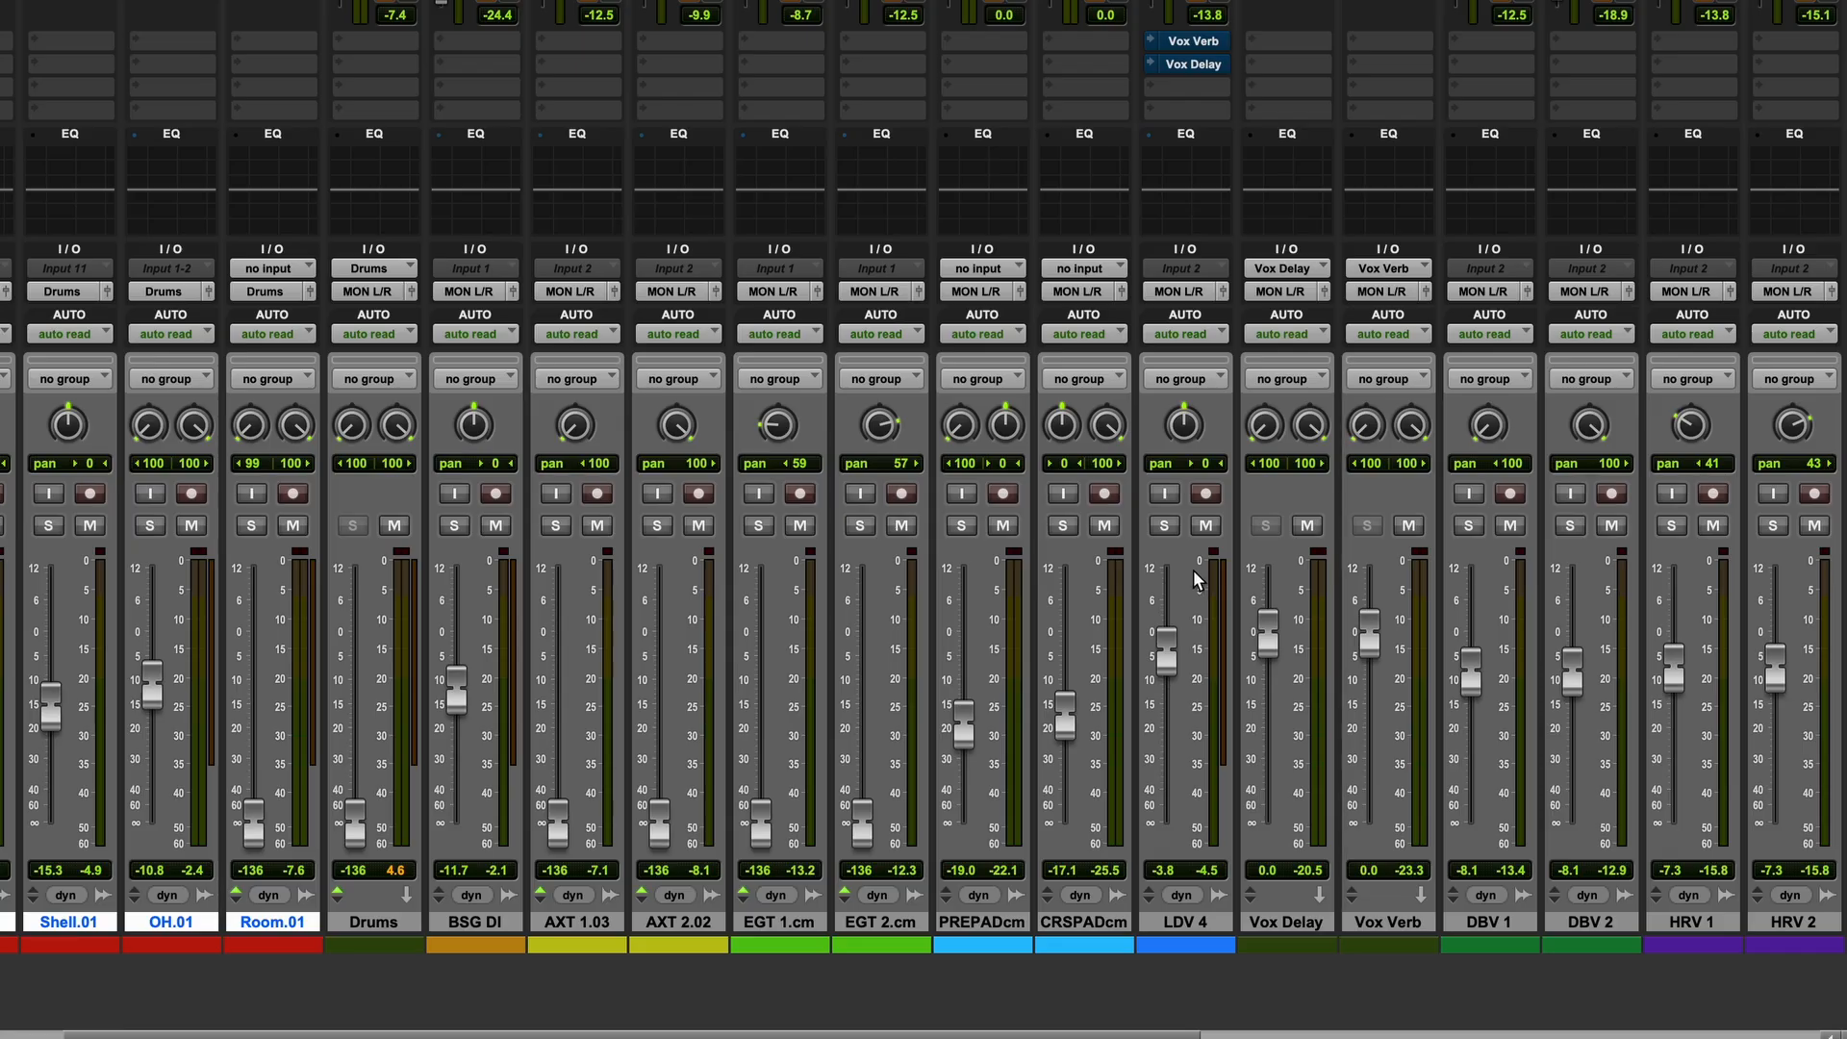
{"action": "scroll", "coordinate": [1243, 564], "scroll_direction": "right", "scroll_amount": 5}
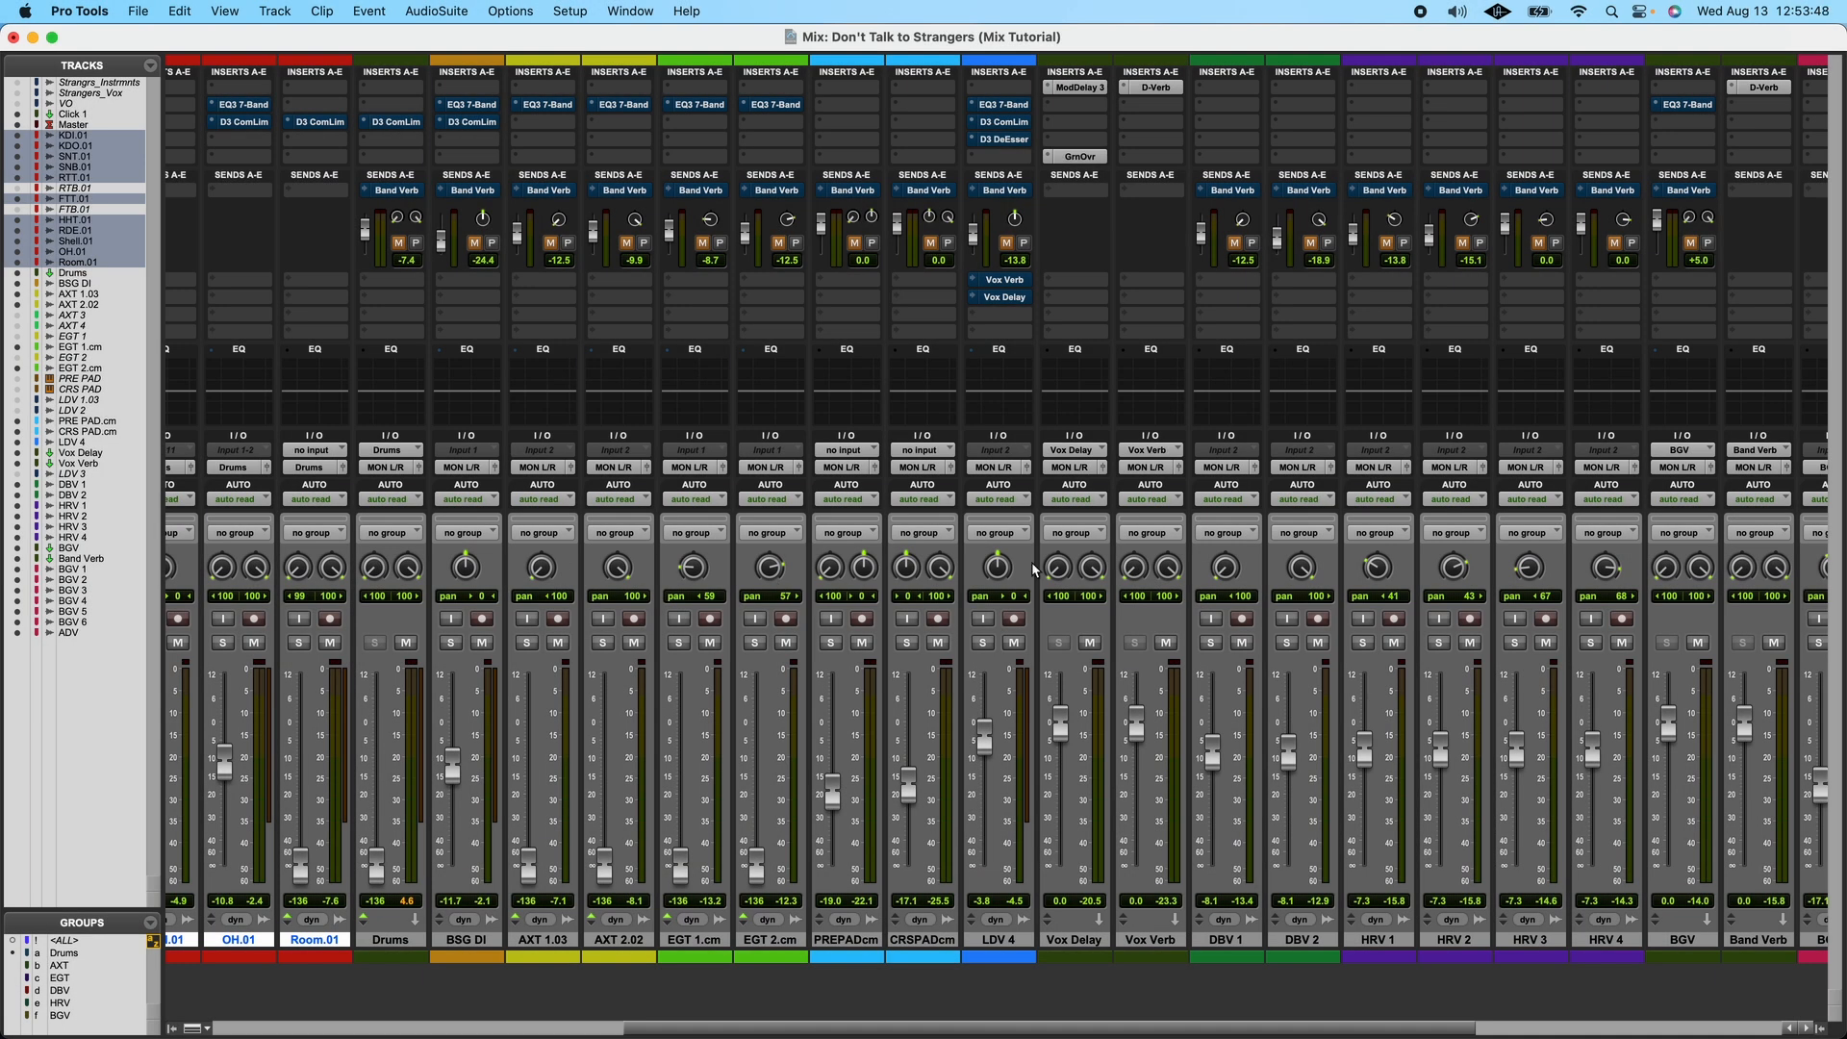
{"action": "scroll", "coordinate": [755, 686], "scroll_direction": "left", "scroll_amount": 10}
{"action": "scroll", "coordinate": [755, 686], "scroll_direction": "left", "scroll_amount": 2}
{"action": "scroll", "coordinate": [1627, 758], "scroll_direction": "right", "scroll_amount": 1}
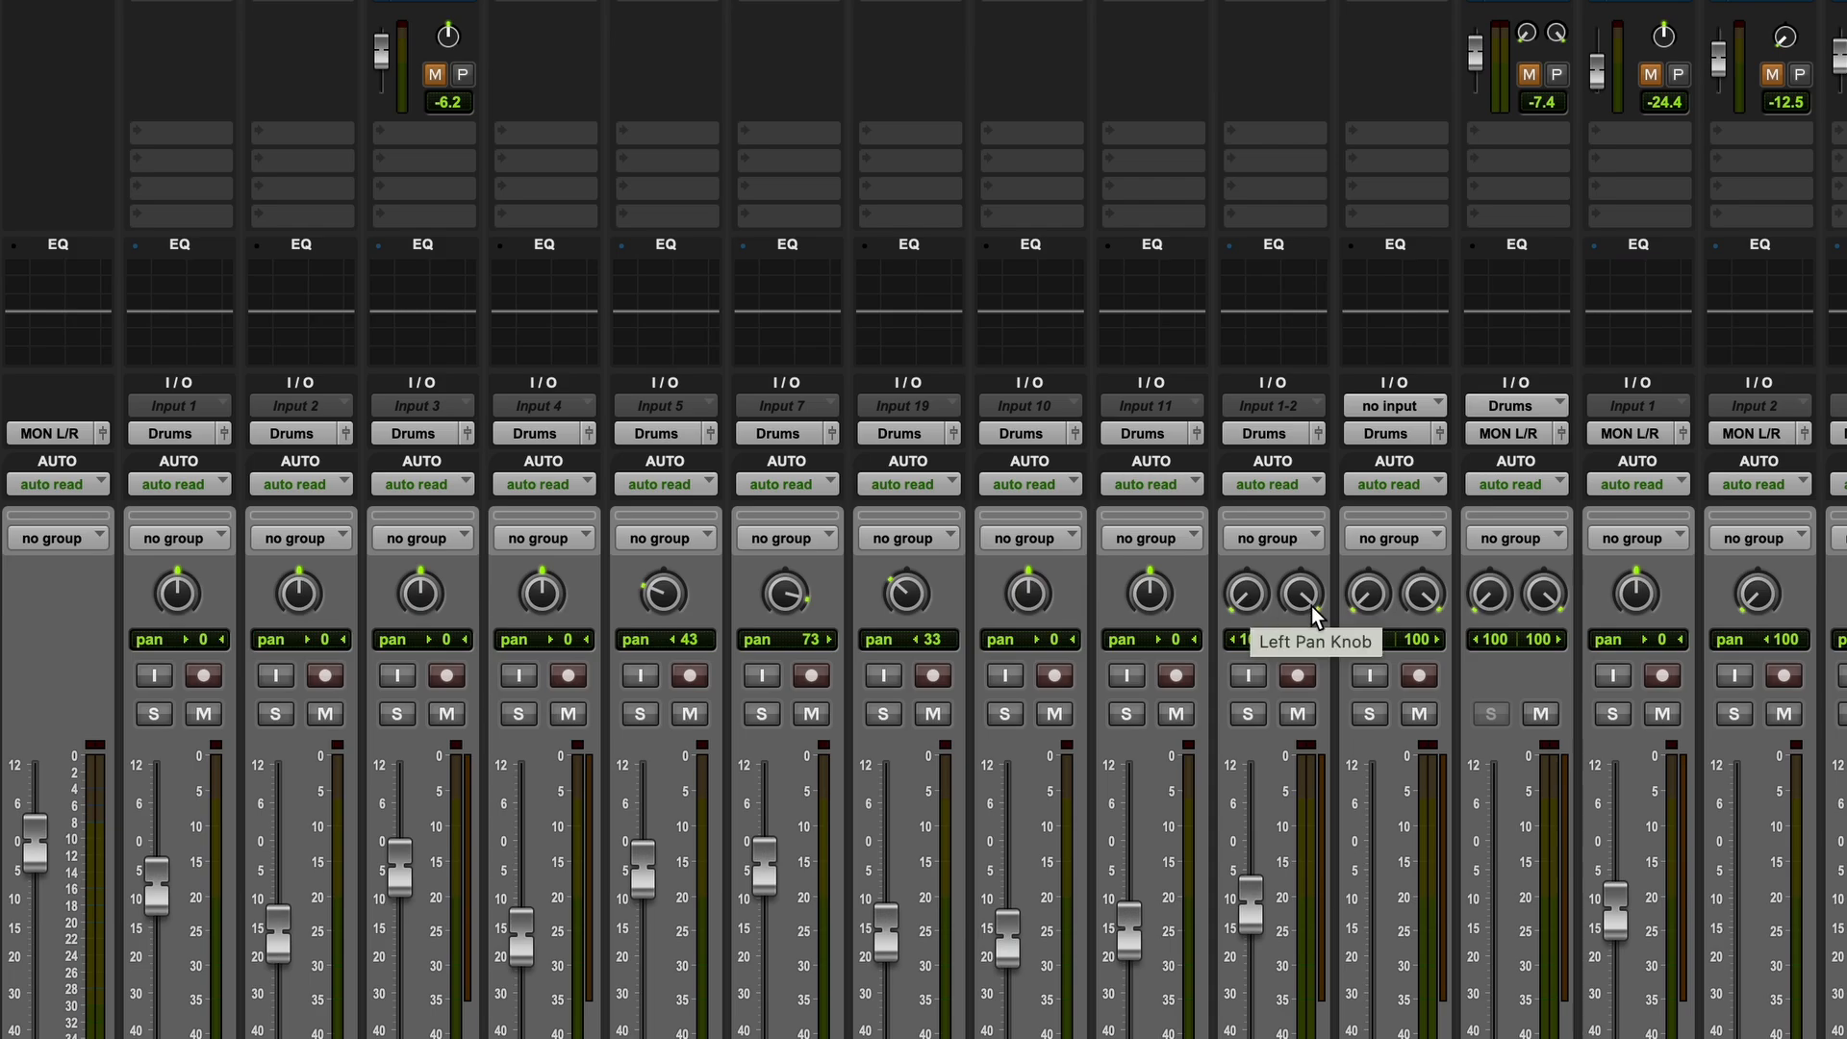
{"action": "scroll", "coordinate": [1225, 821], "scroll_direction": "right", "scroll_amount": 3}
{"action": "scroll", "coordinate": [1175, 779], "scroll_direction": "right", "scroll_amount": 2}
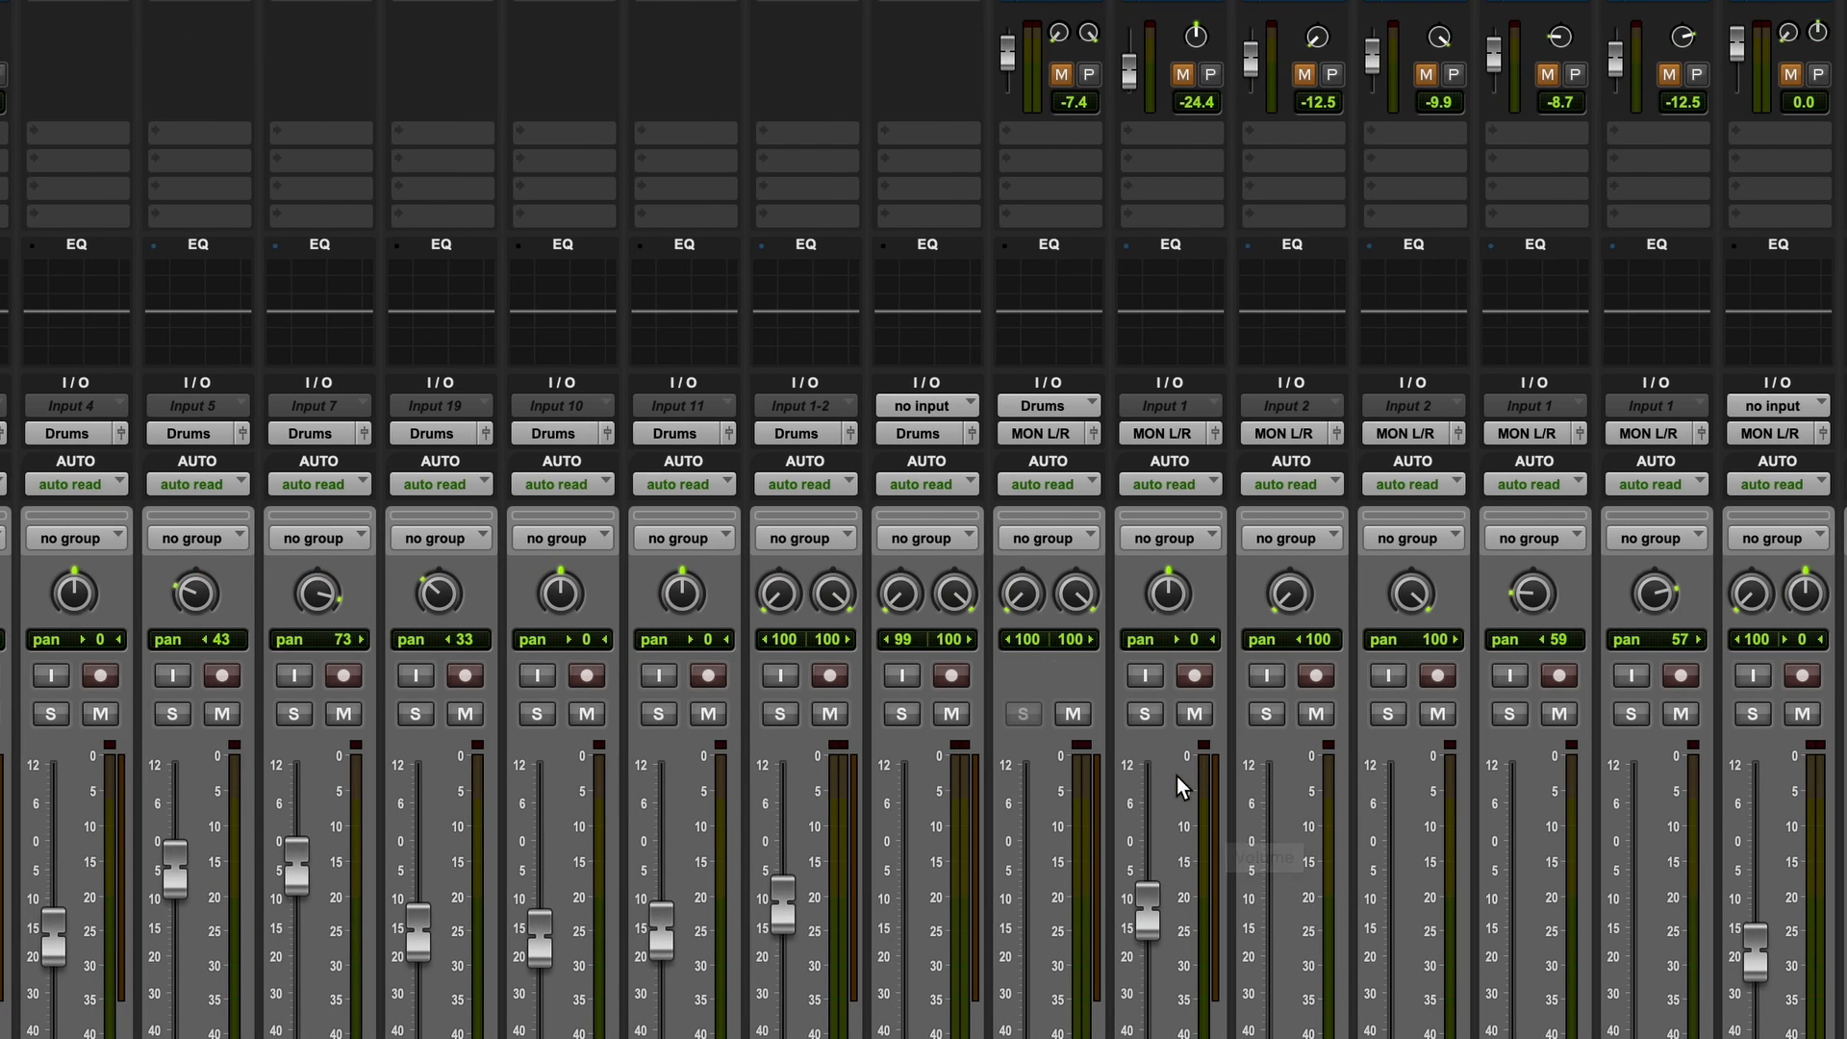
{"action": "scroll", "coordinate": [1347, 760], "scroll_direction": "right", "scroll_amount": 2}
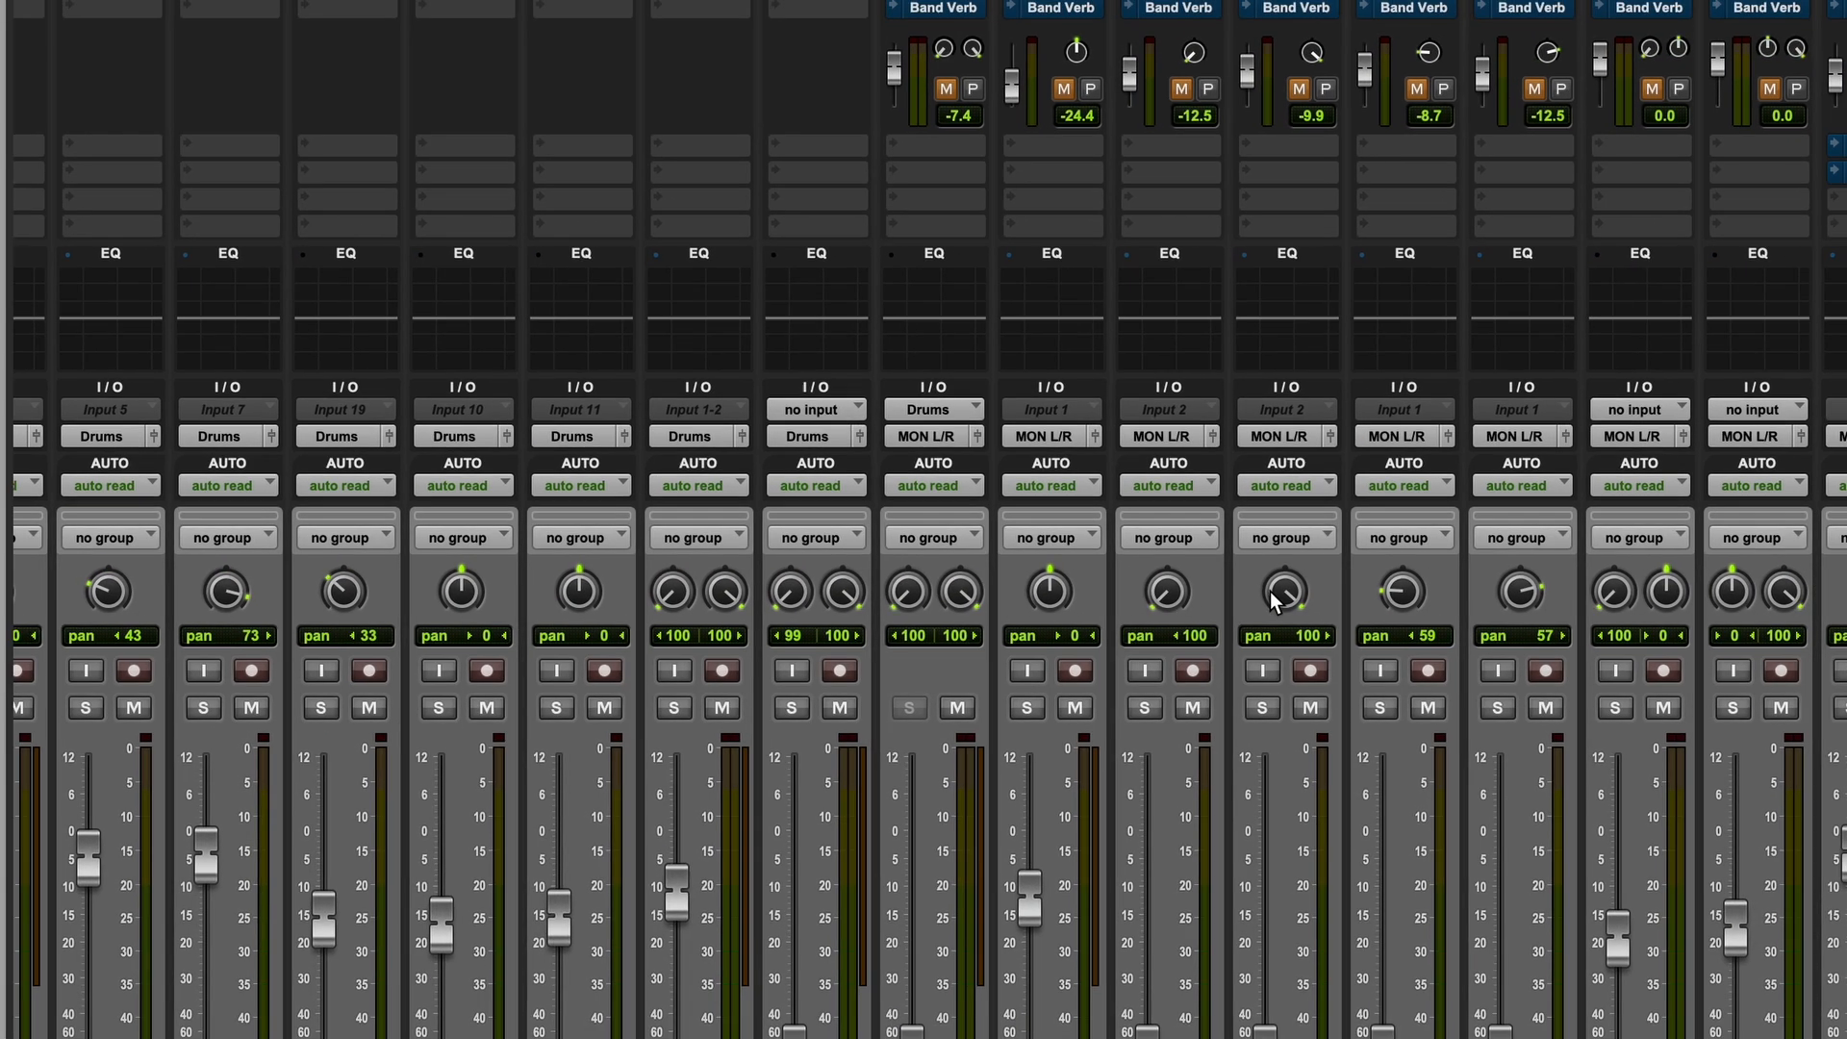
{"action": "scroll", "coordinate": [1294, 607], "scroll_direction": "right", "scroll_amount": 10}
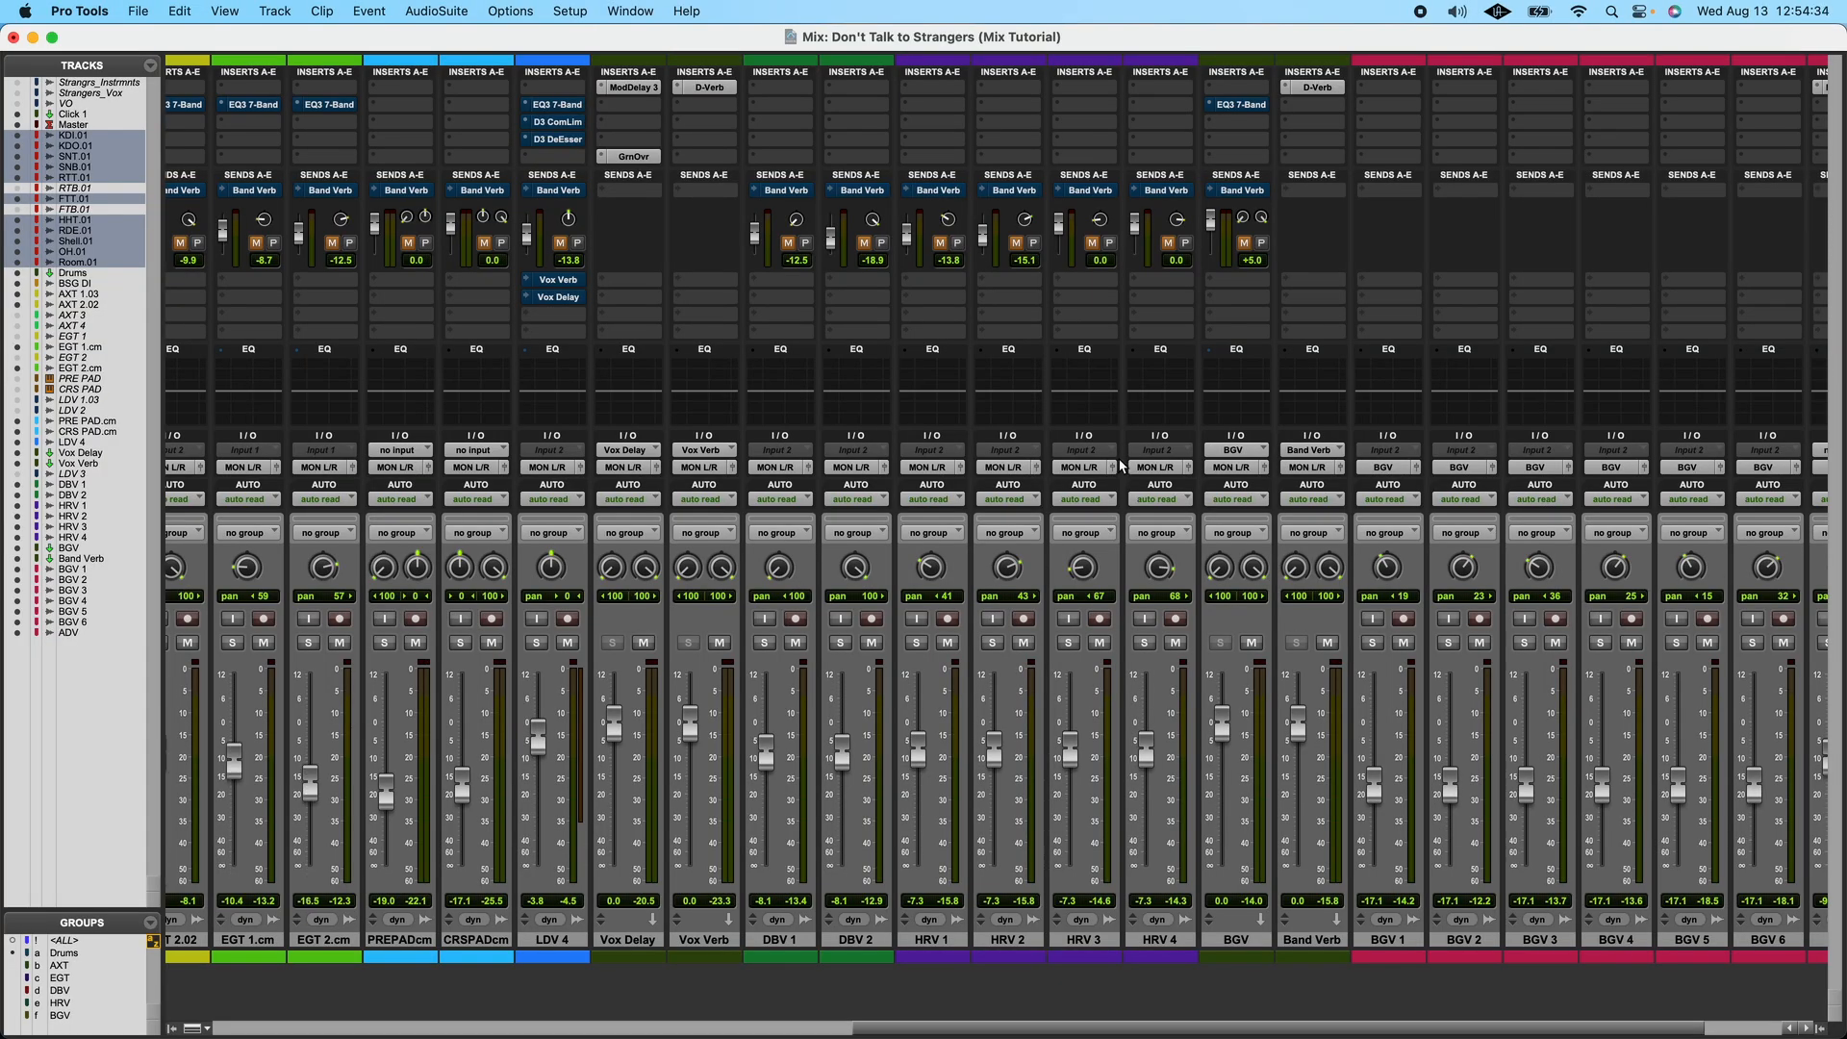
- Play the song and examine the meters and panning across the drum, guitar and vocal channels
{"action": "key", "text": "space"}
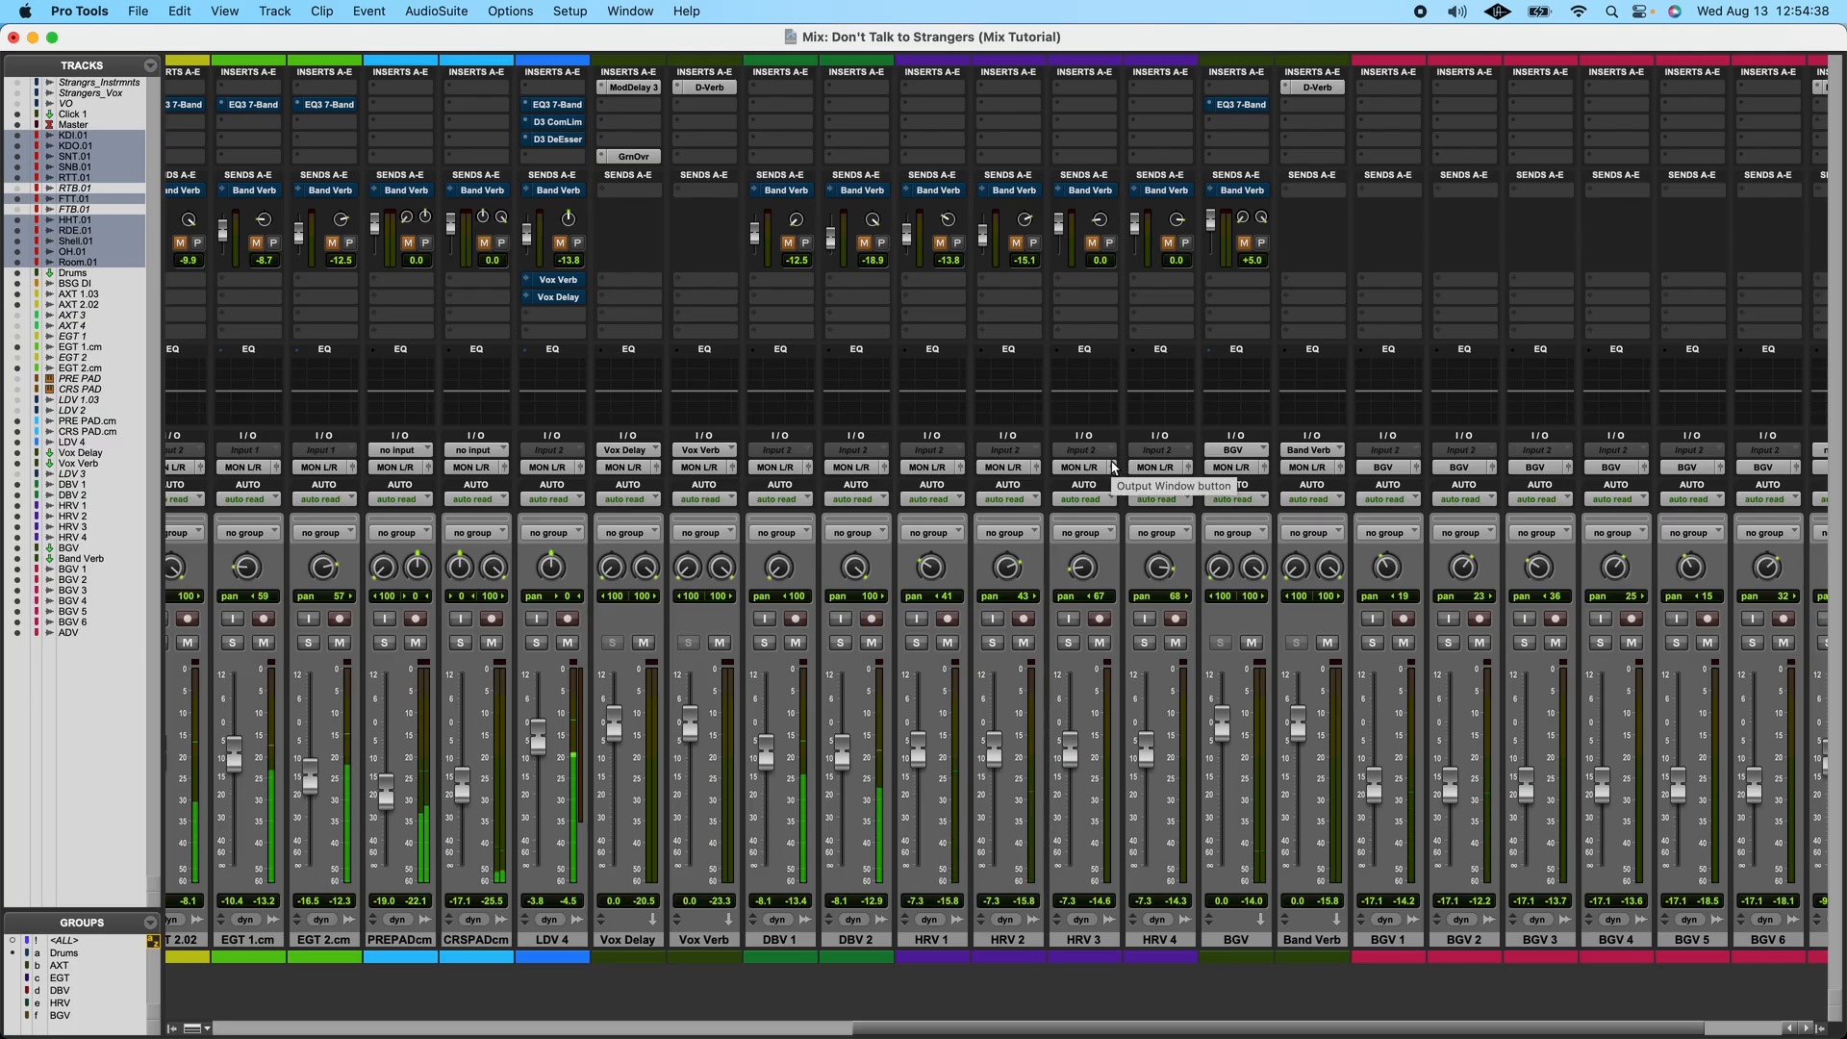
{"action": "scroll", "coordinate": [1127, 478], "scroll_direction": "left", "scroll_amount": 15}
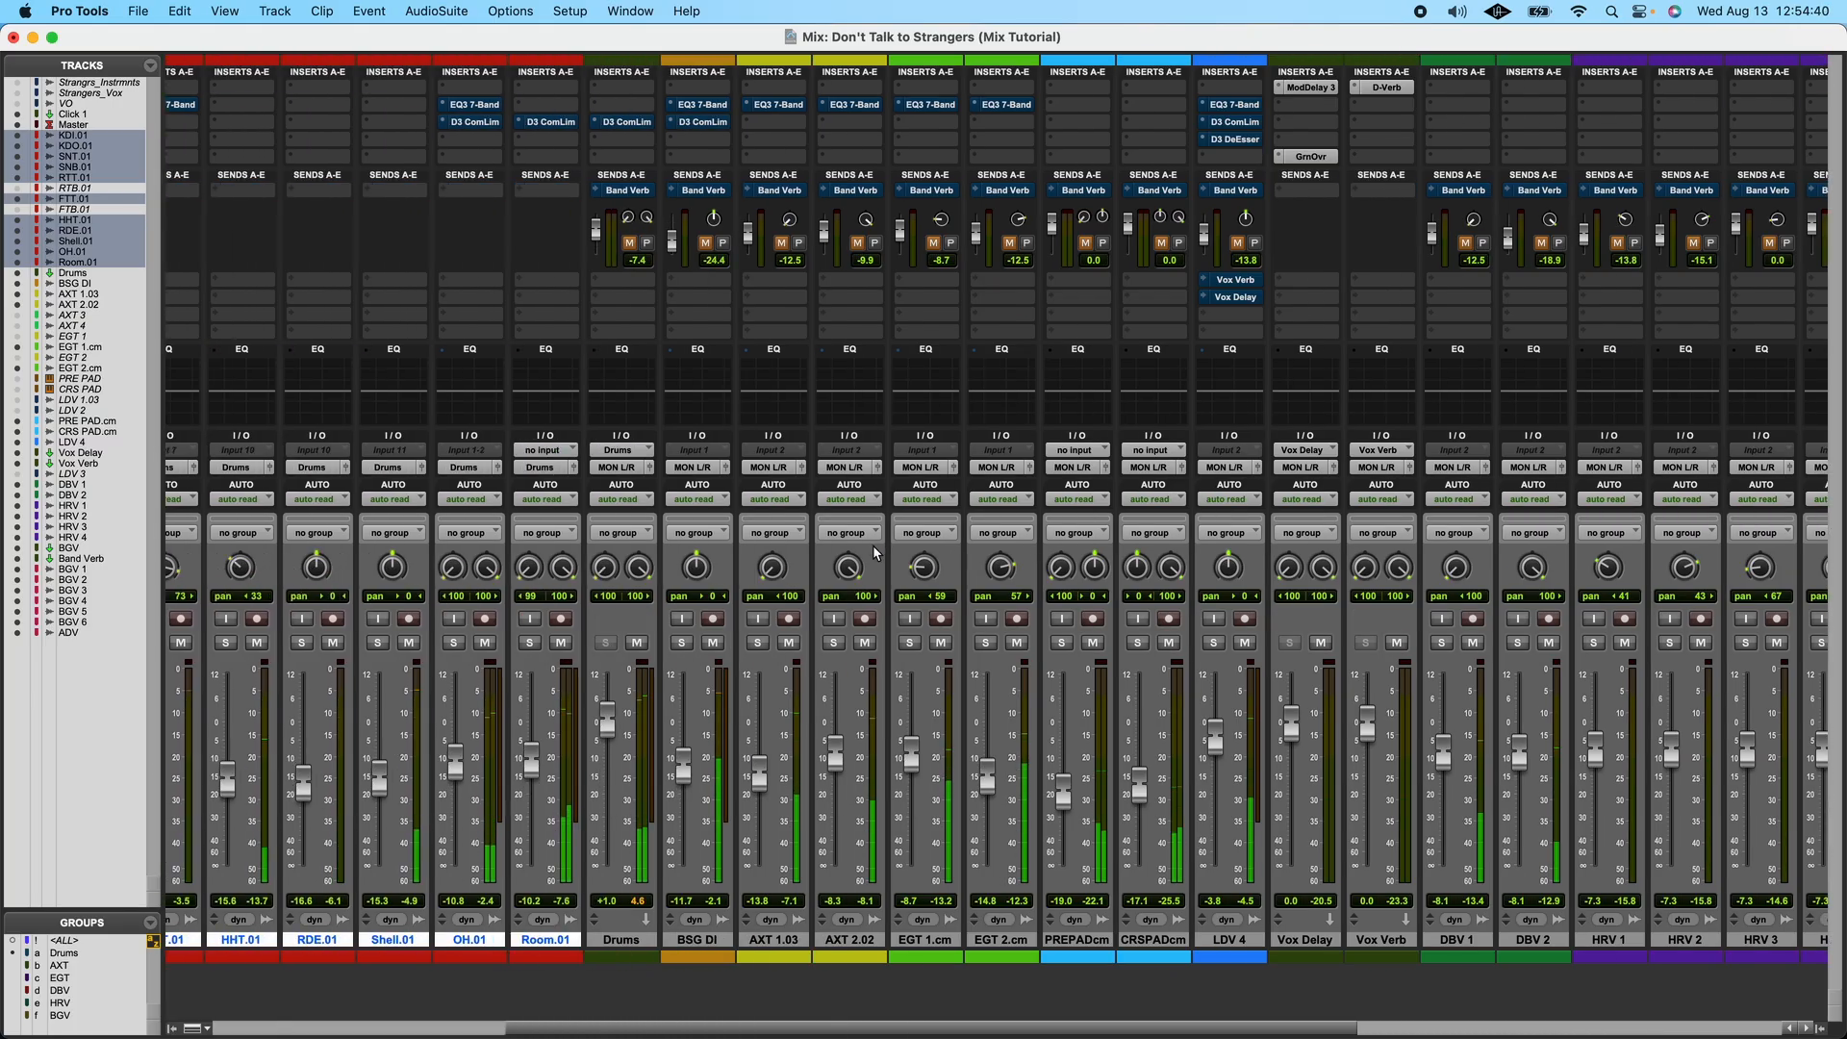
{"action": "scroll", "coordinate": [852, 554], "scroll_direction": "left", "scroll_amount": 1}
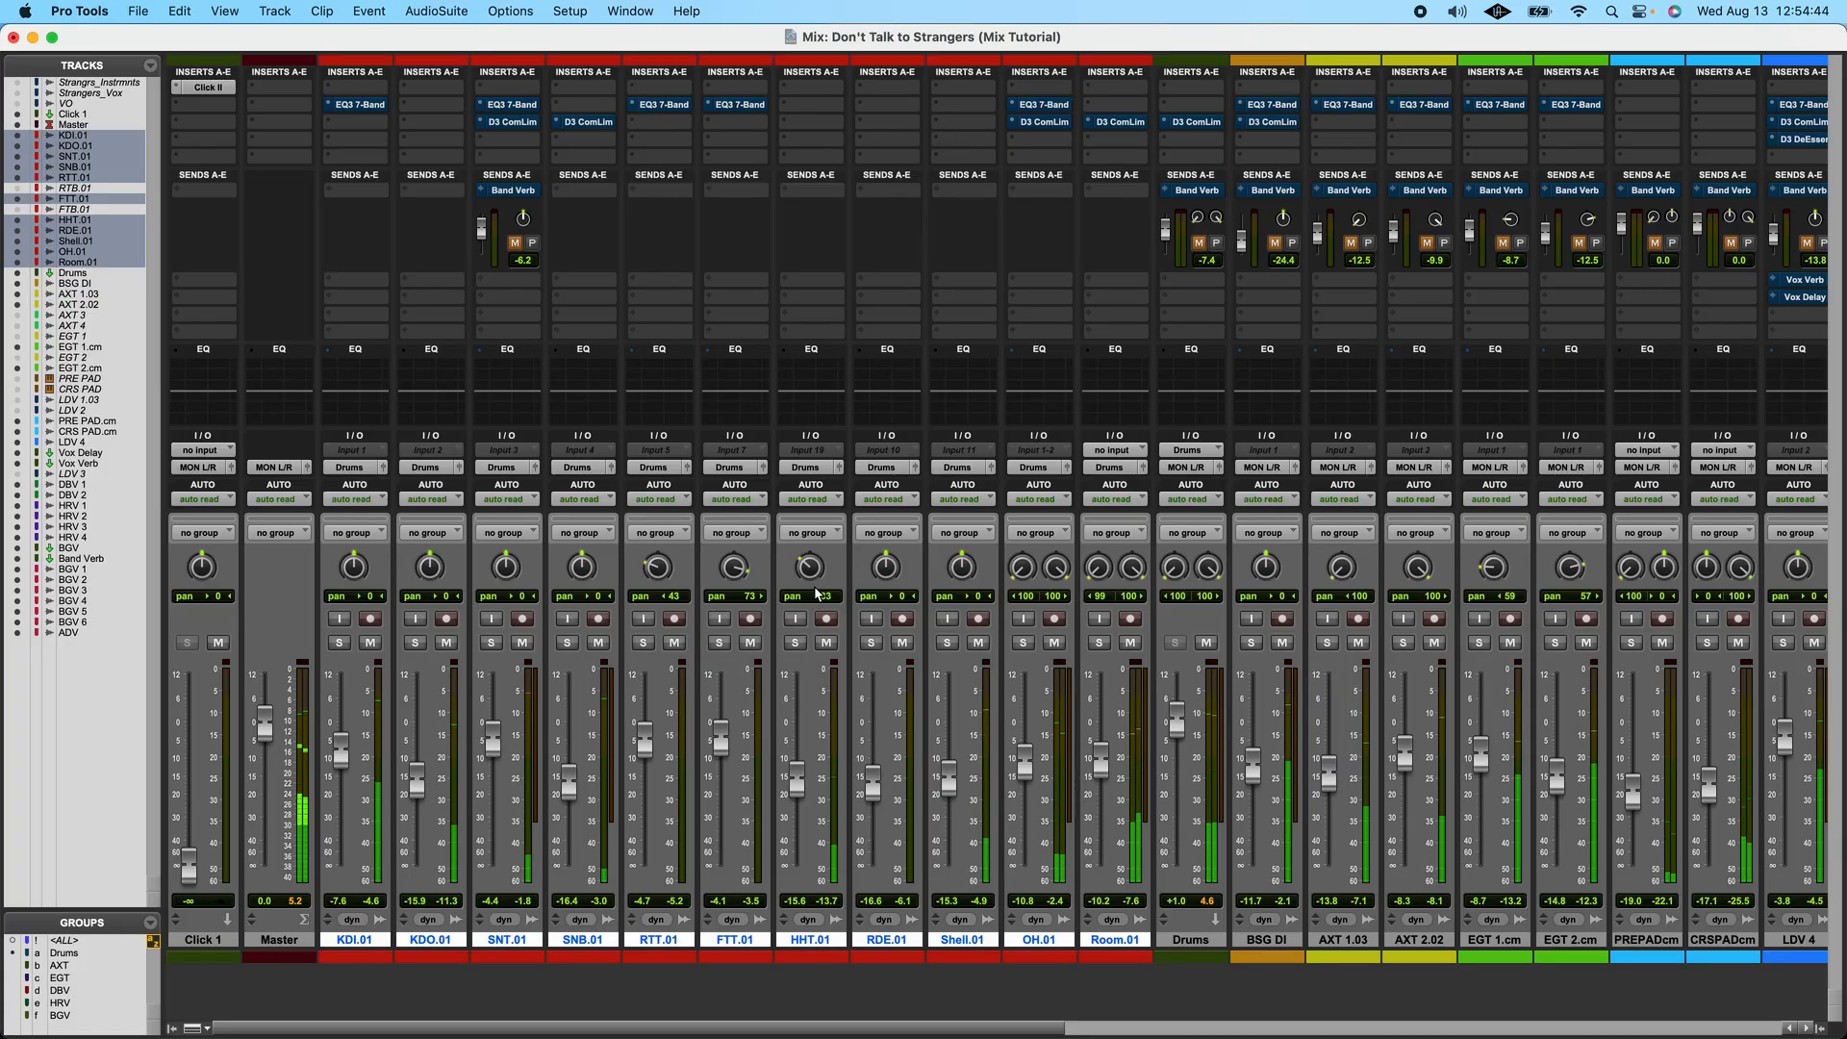
{"action": "scroll", "coordinate": [816, 593], "scroll_direction": "right", "scroll_amount": 5}
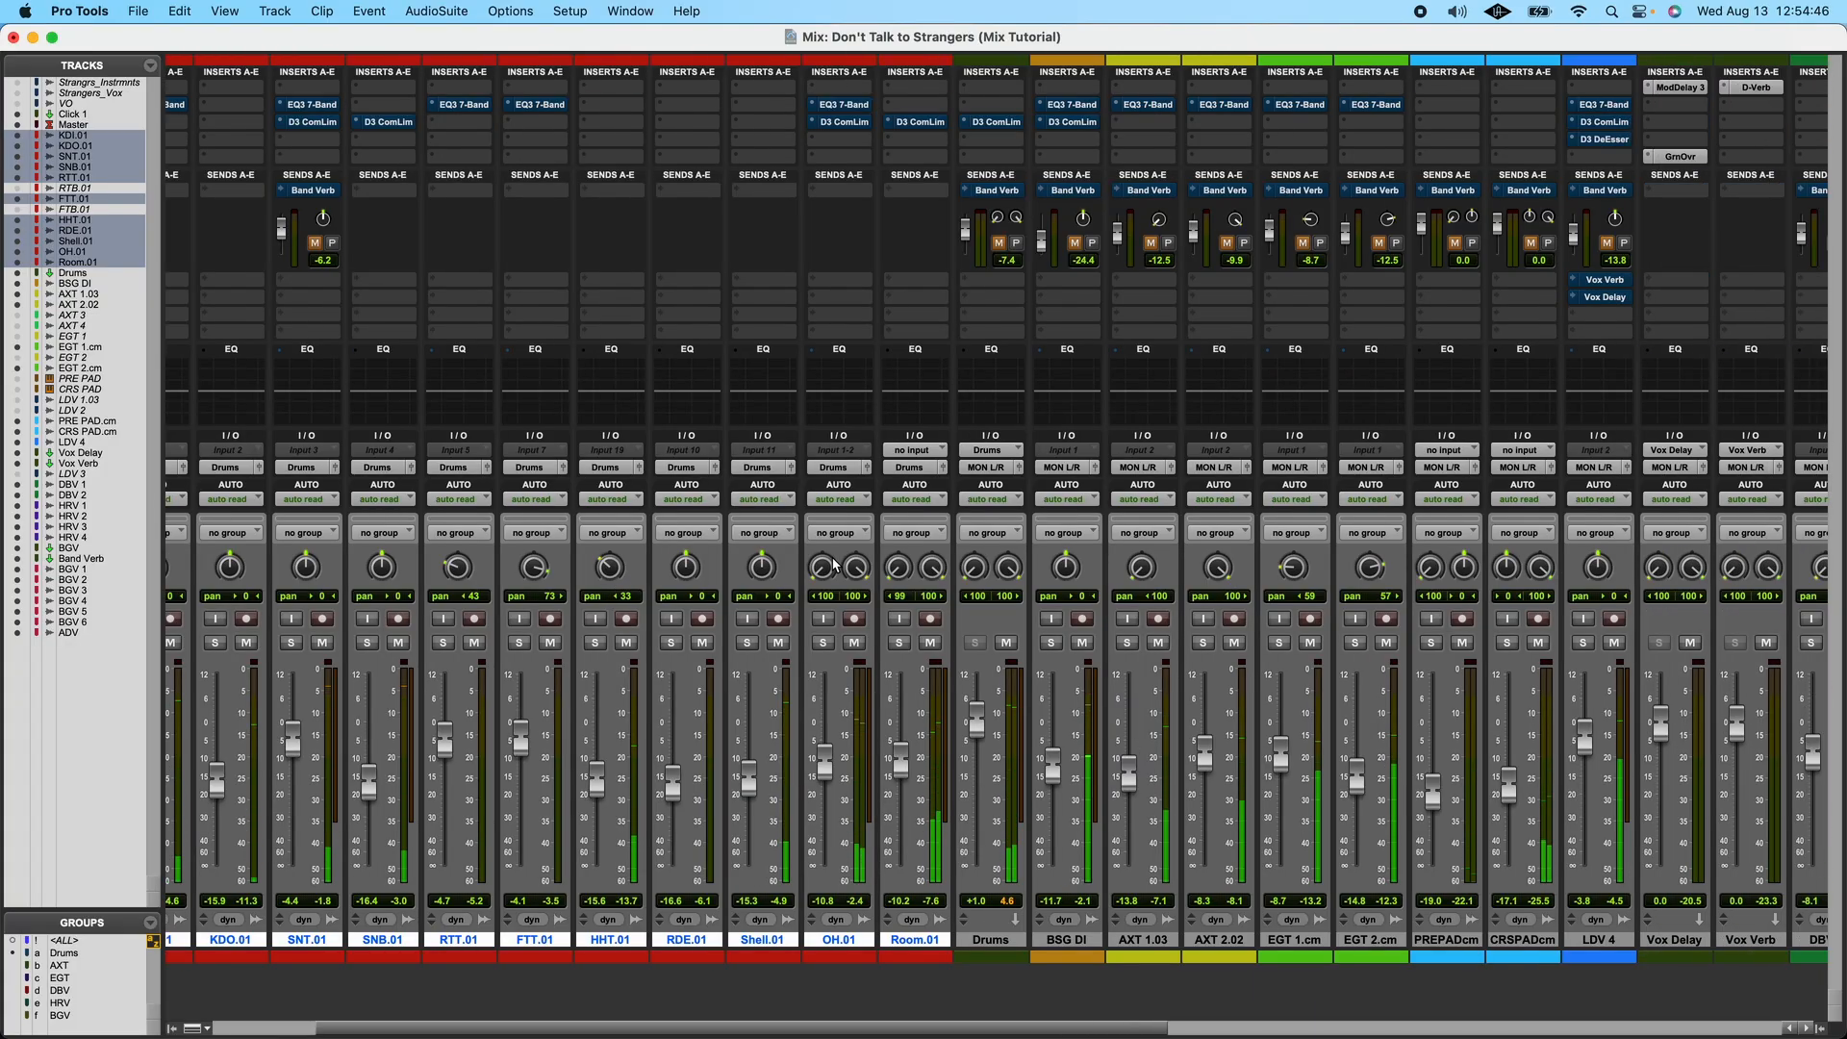
{"action": "scroll", "coordinate": [912, 546], "scroll_direction": "right", "scroll_amount": 2}
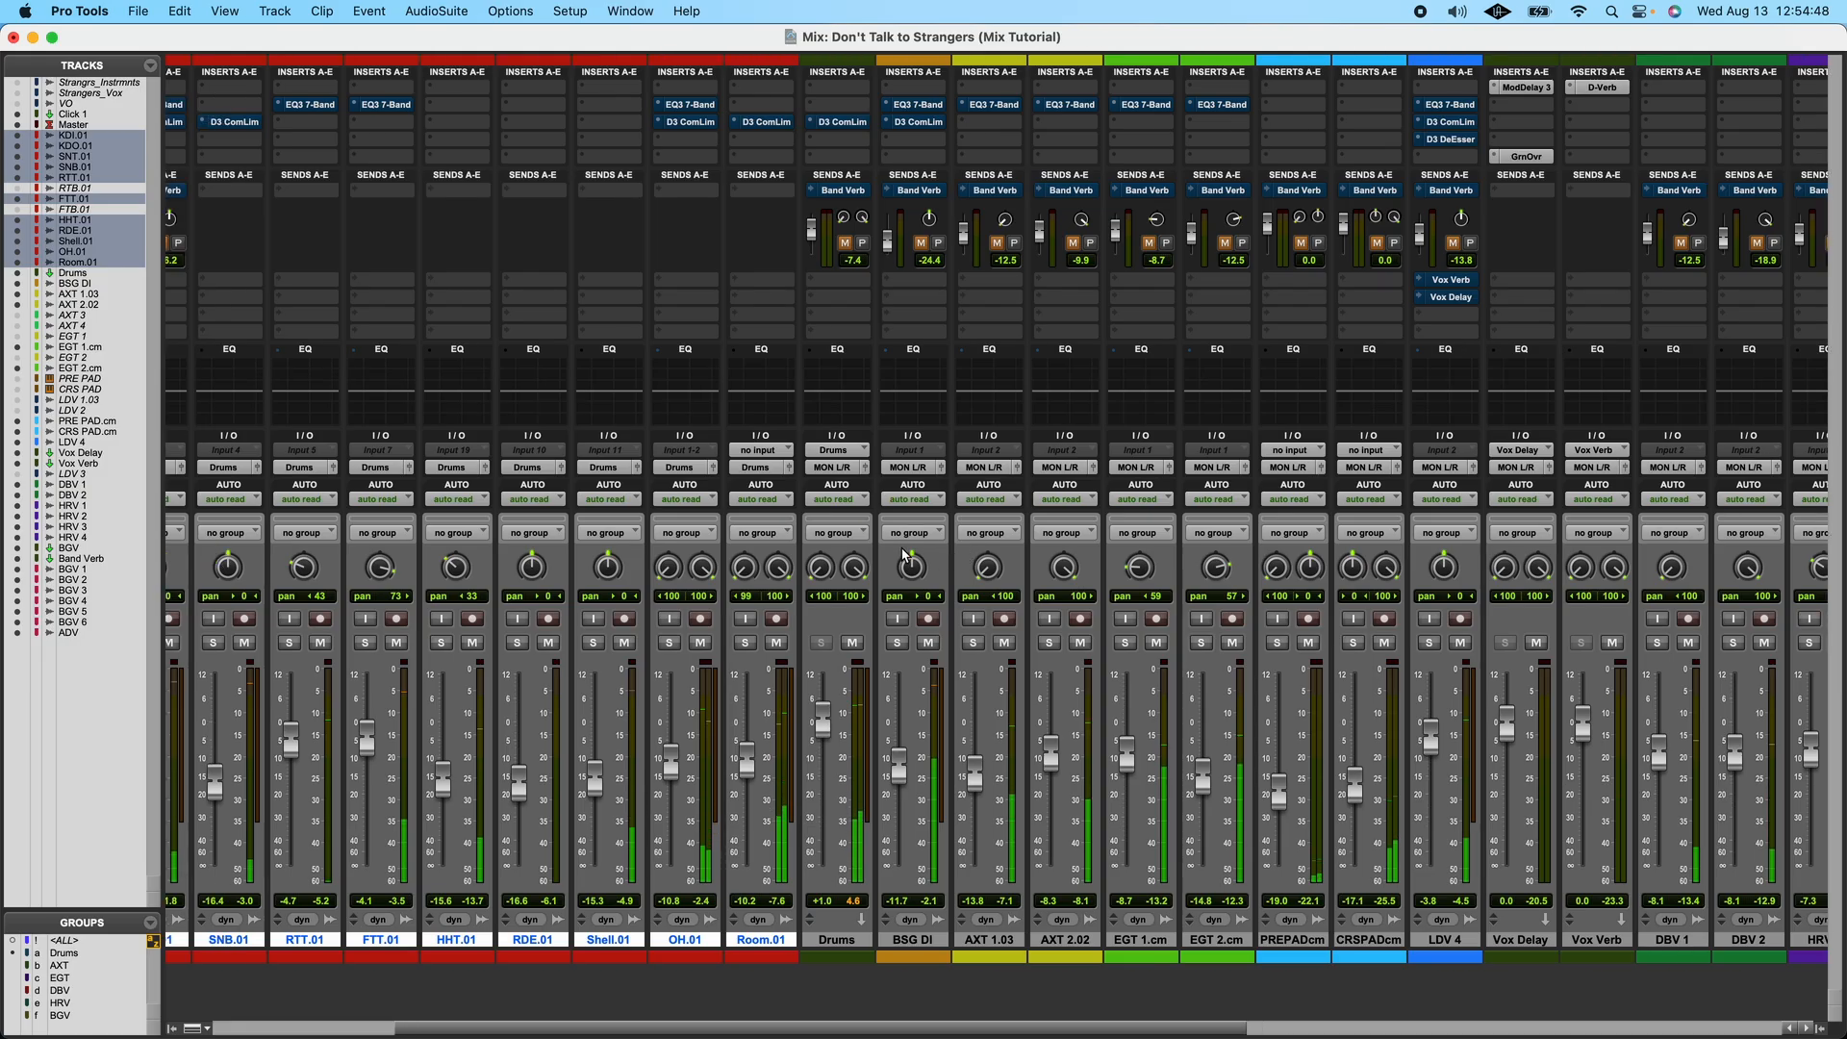
{"action": "scroll", "coordinate": [902, 555], "scroll_direction": "right", "scroll_amount": 2}
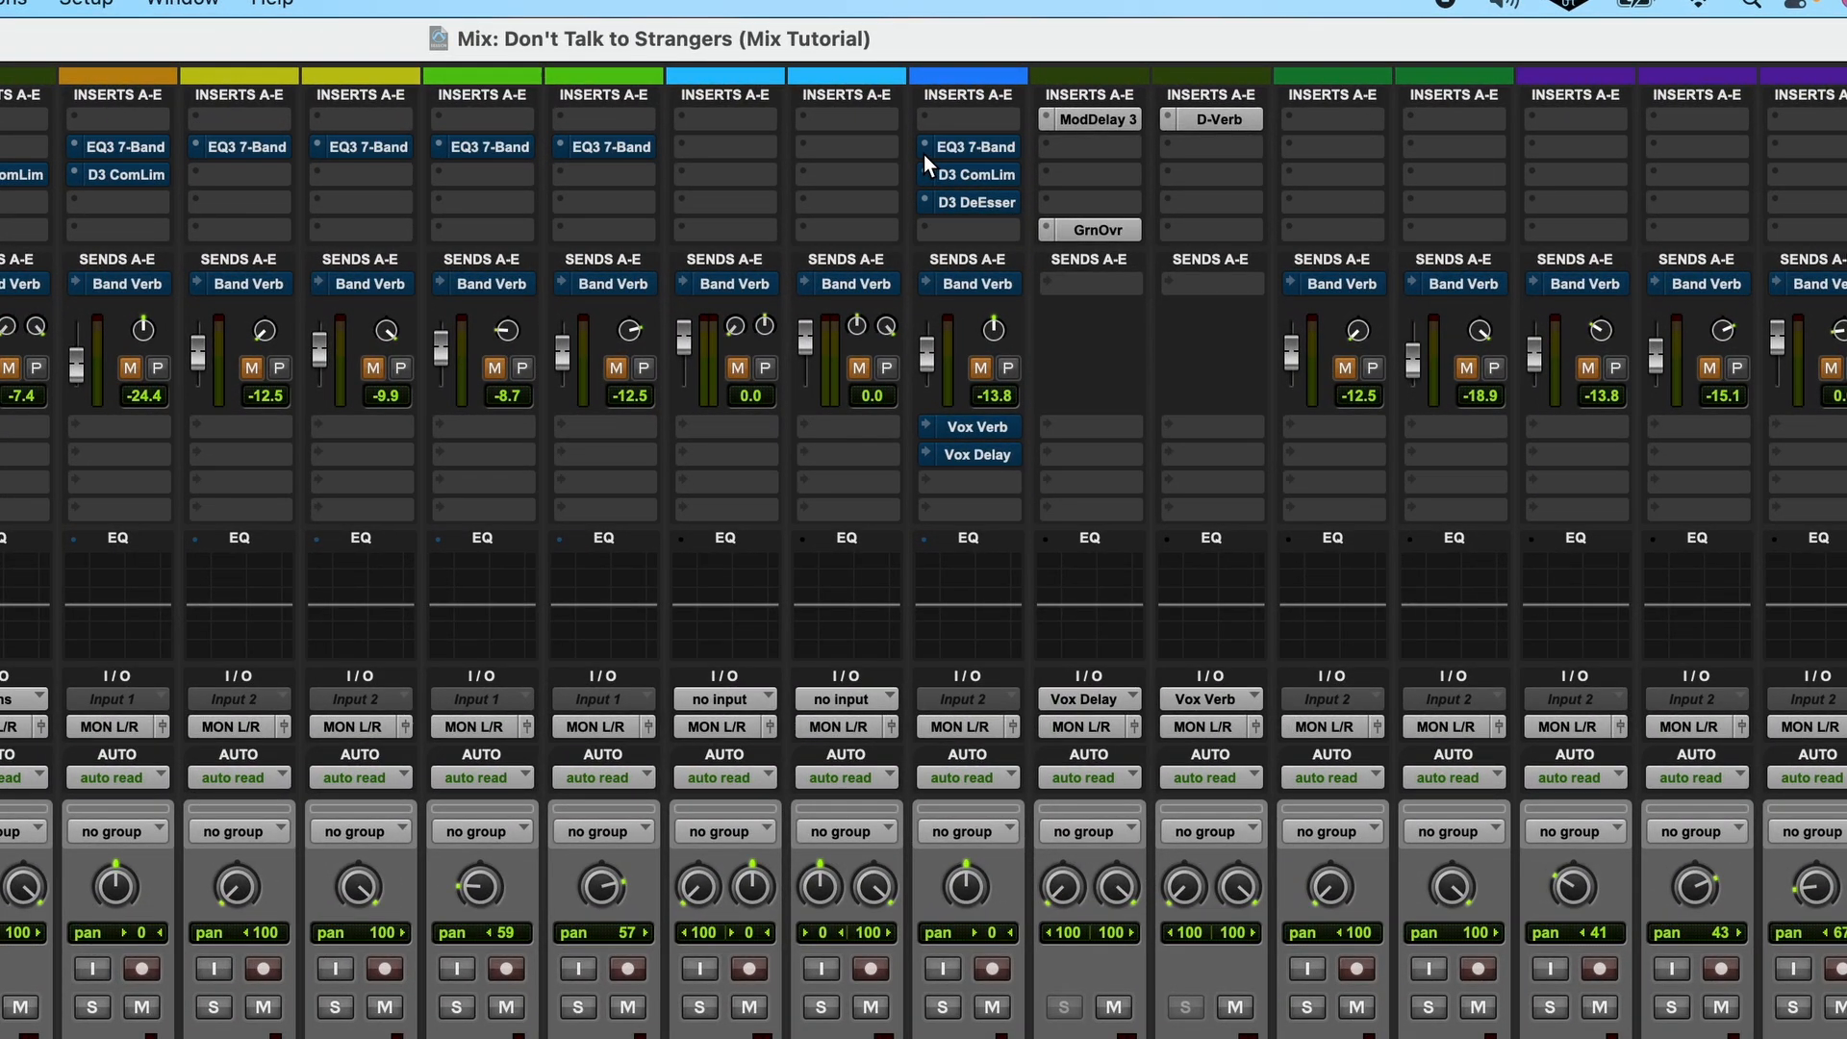
- Choose the EQ3 7-Band (mono) plug-in for the second insert of the LDV 4 track
{"action": "left_click", "coordinate": [923, 154]}
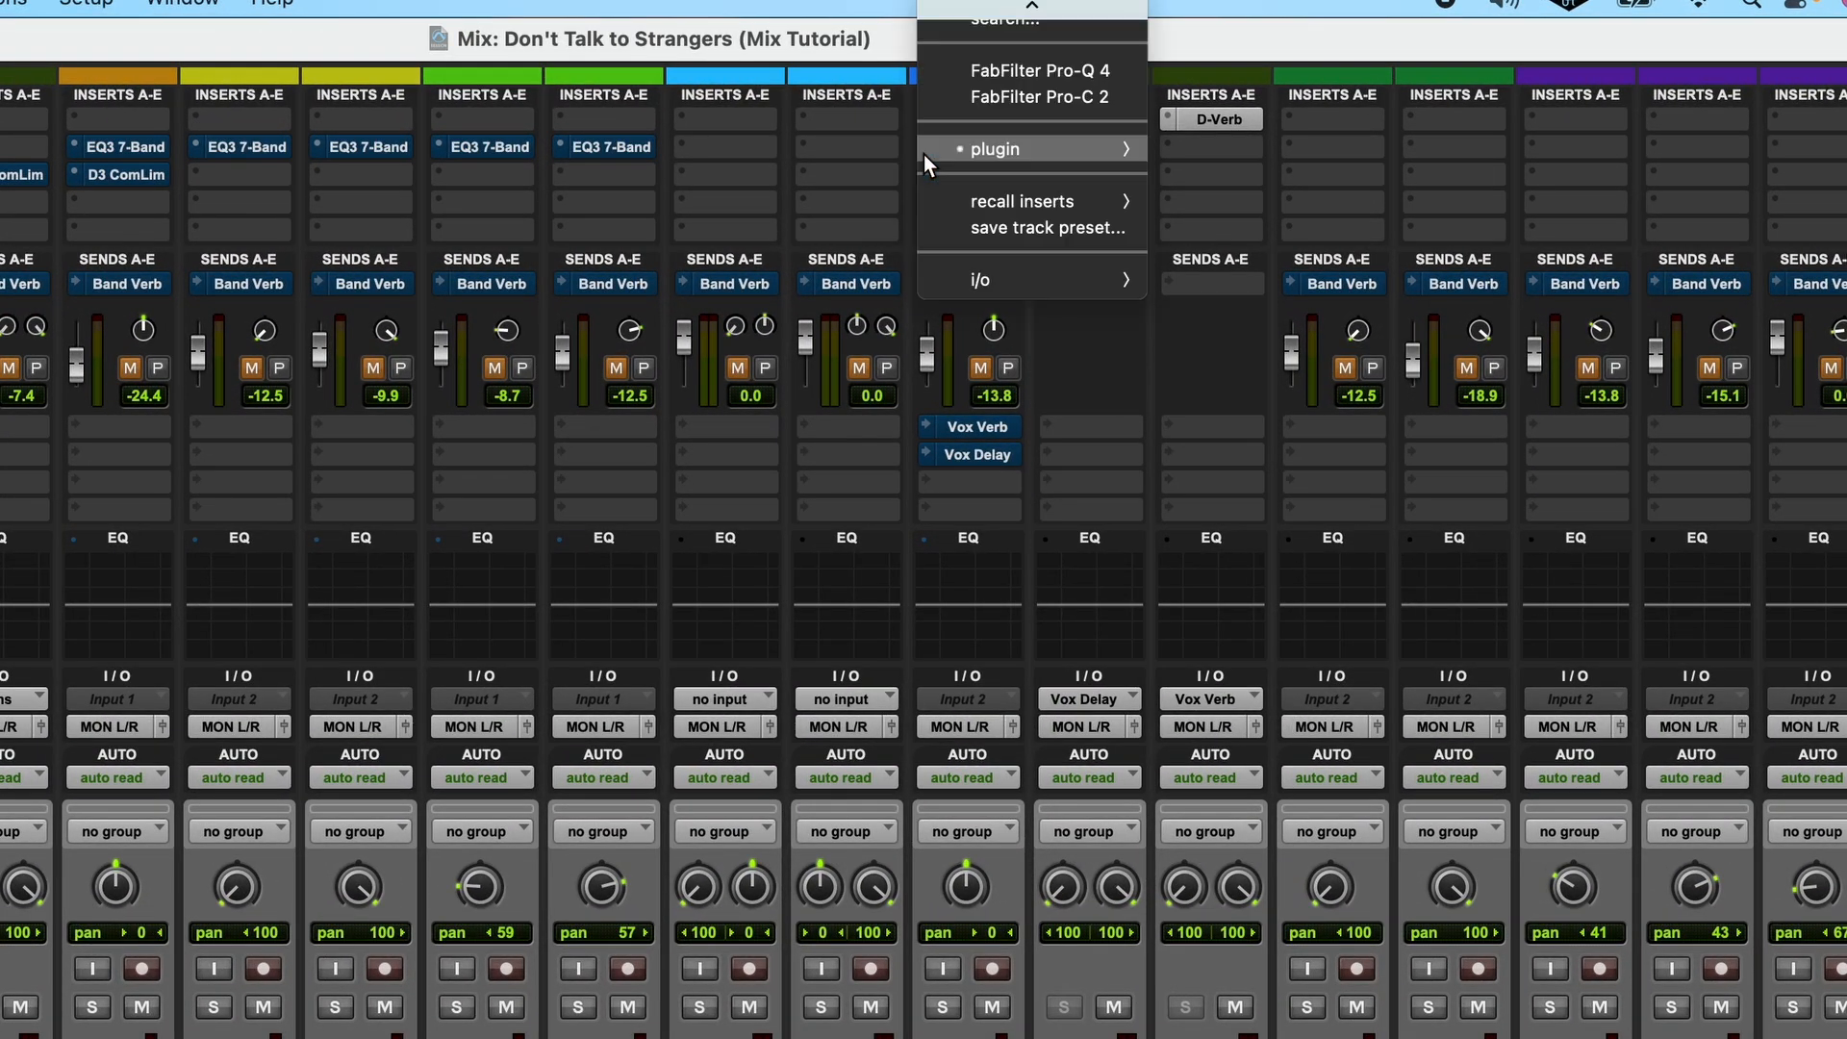
{"action": "mouse_move", "coordinate": [927, 153]}
{"action": "mouse_move", "coordinate": [1348, 156]}
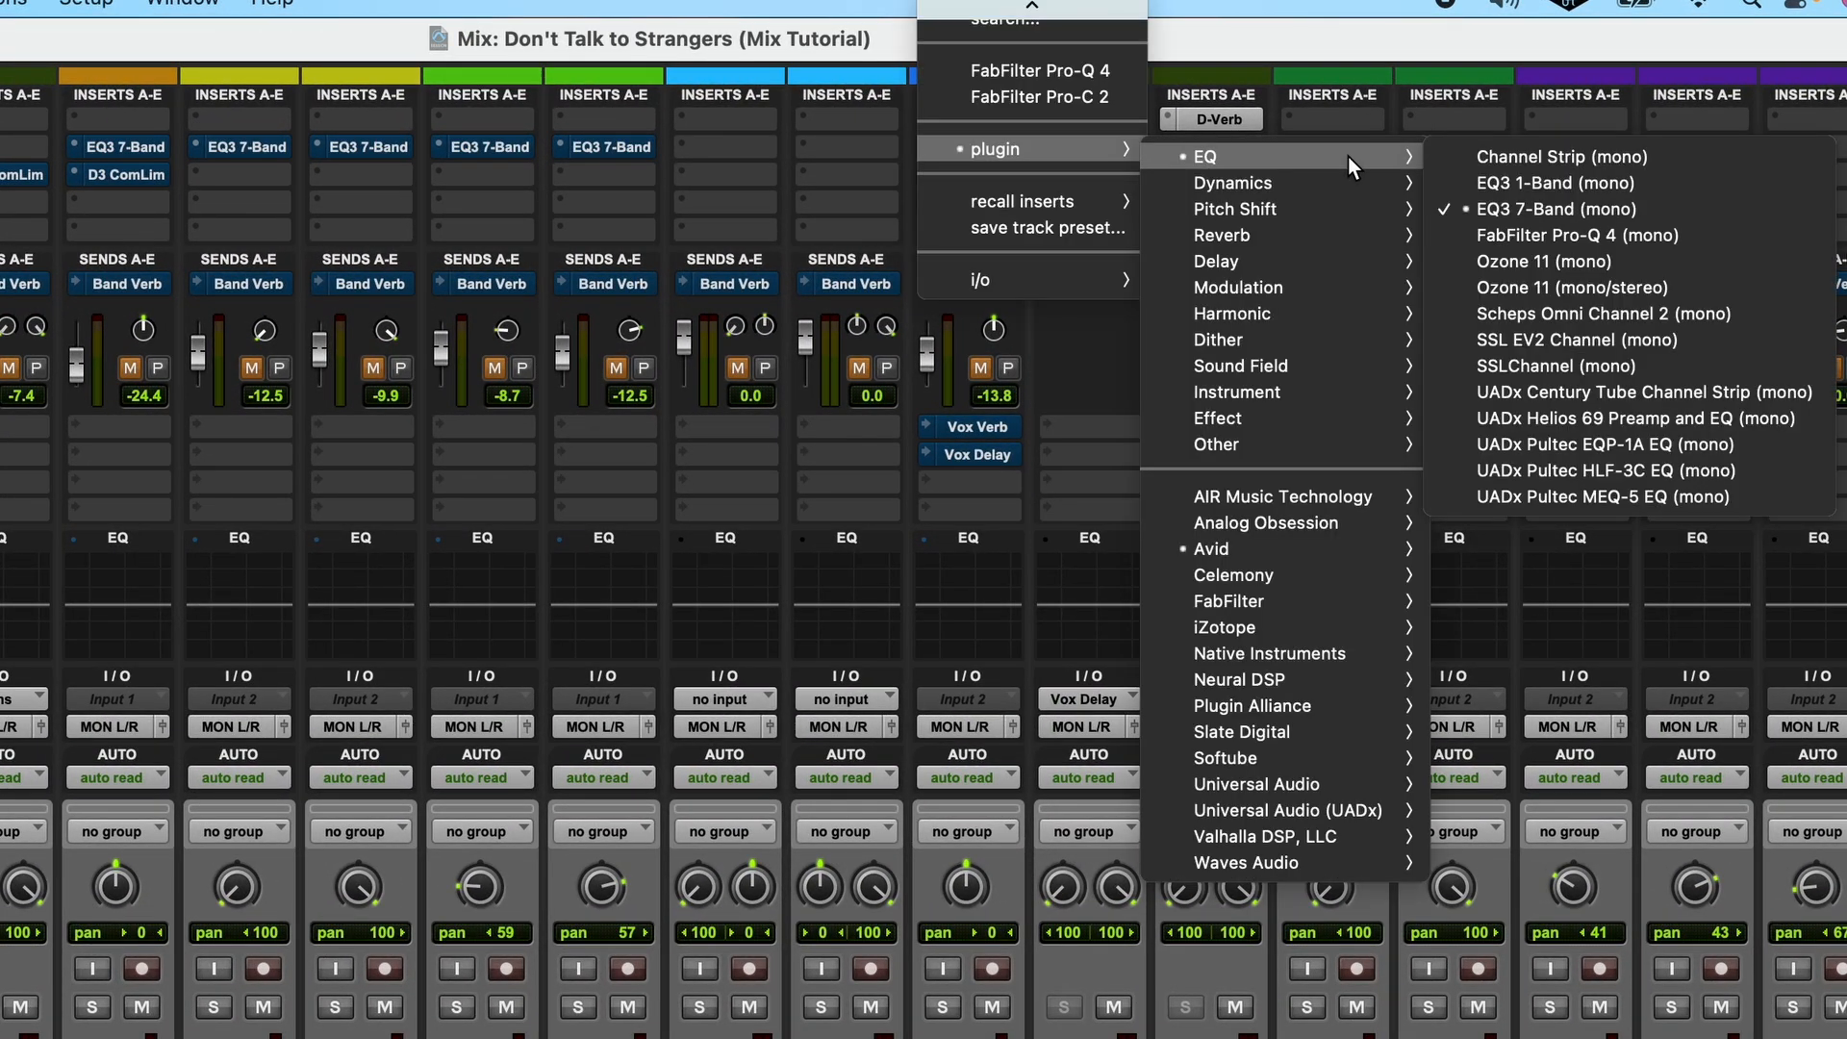
{"action": "left_click", "coordinate": [1516, 208]}
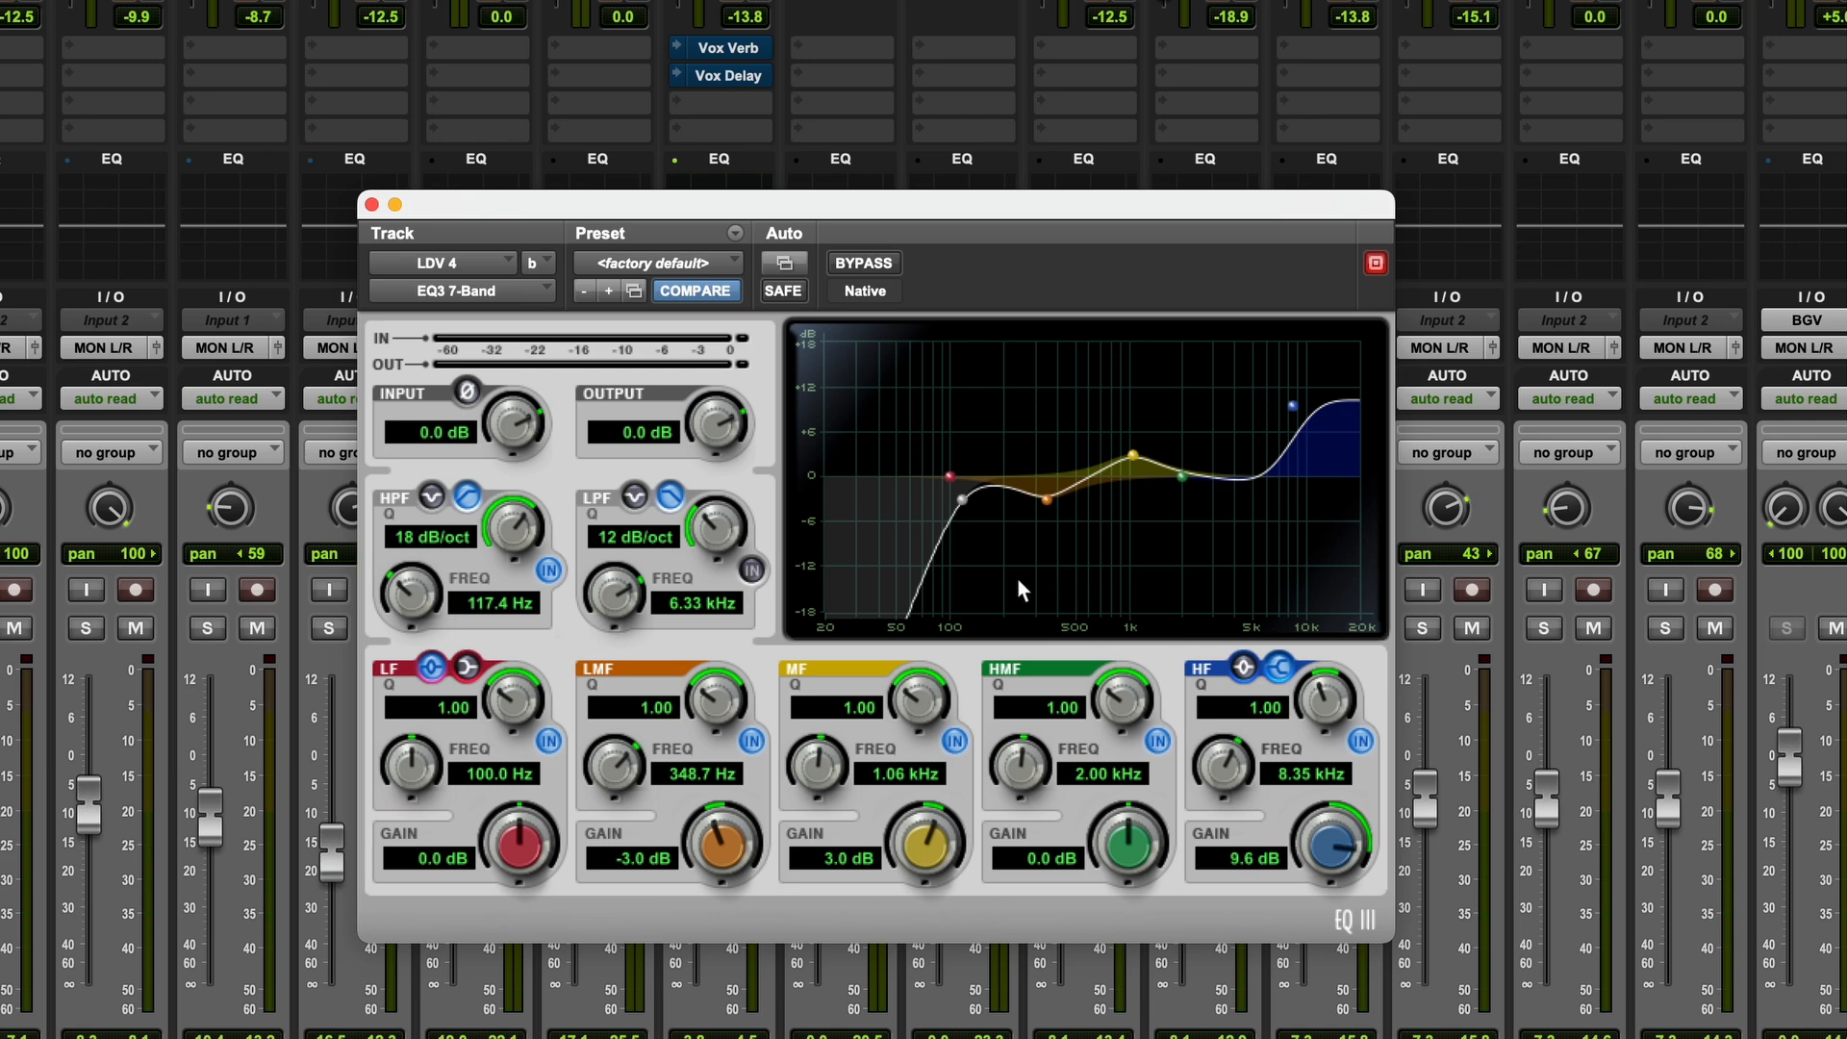
- Try a boost on the LF band of the LDV 4 equalizer and reset the band to its default
{"action": "left_click_drag", "start_coordinate": [949, 481], "coordinate": [957, 426]}
{"action": "left_click", "coordinate": [956, 426], "text": "alt"}
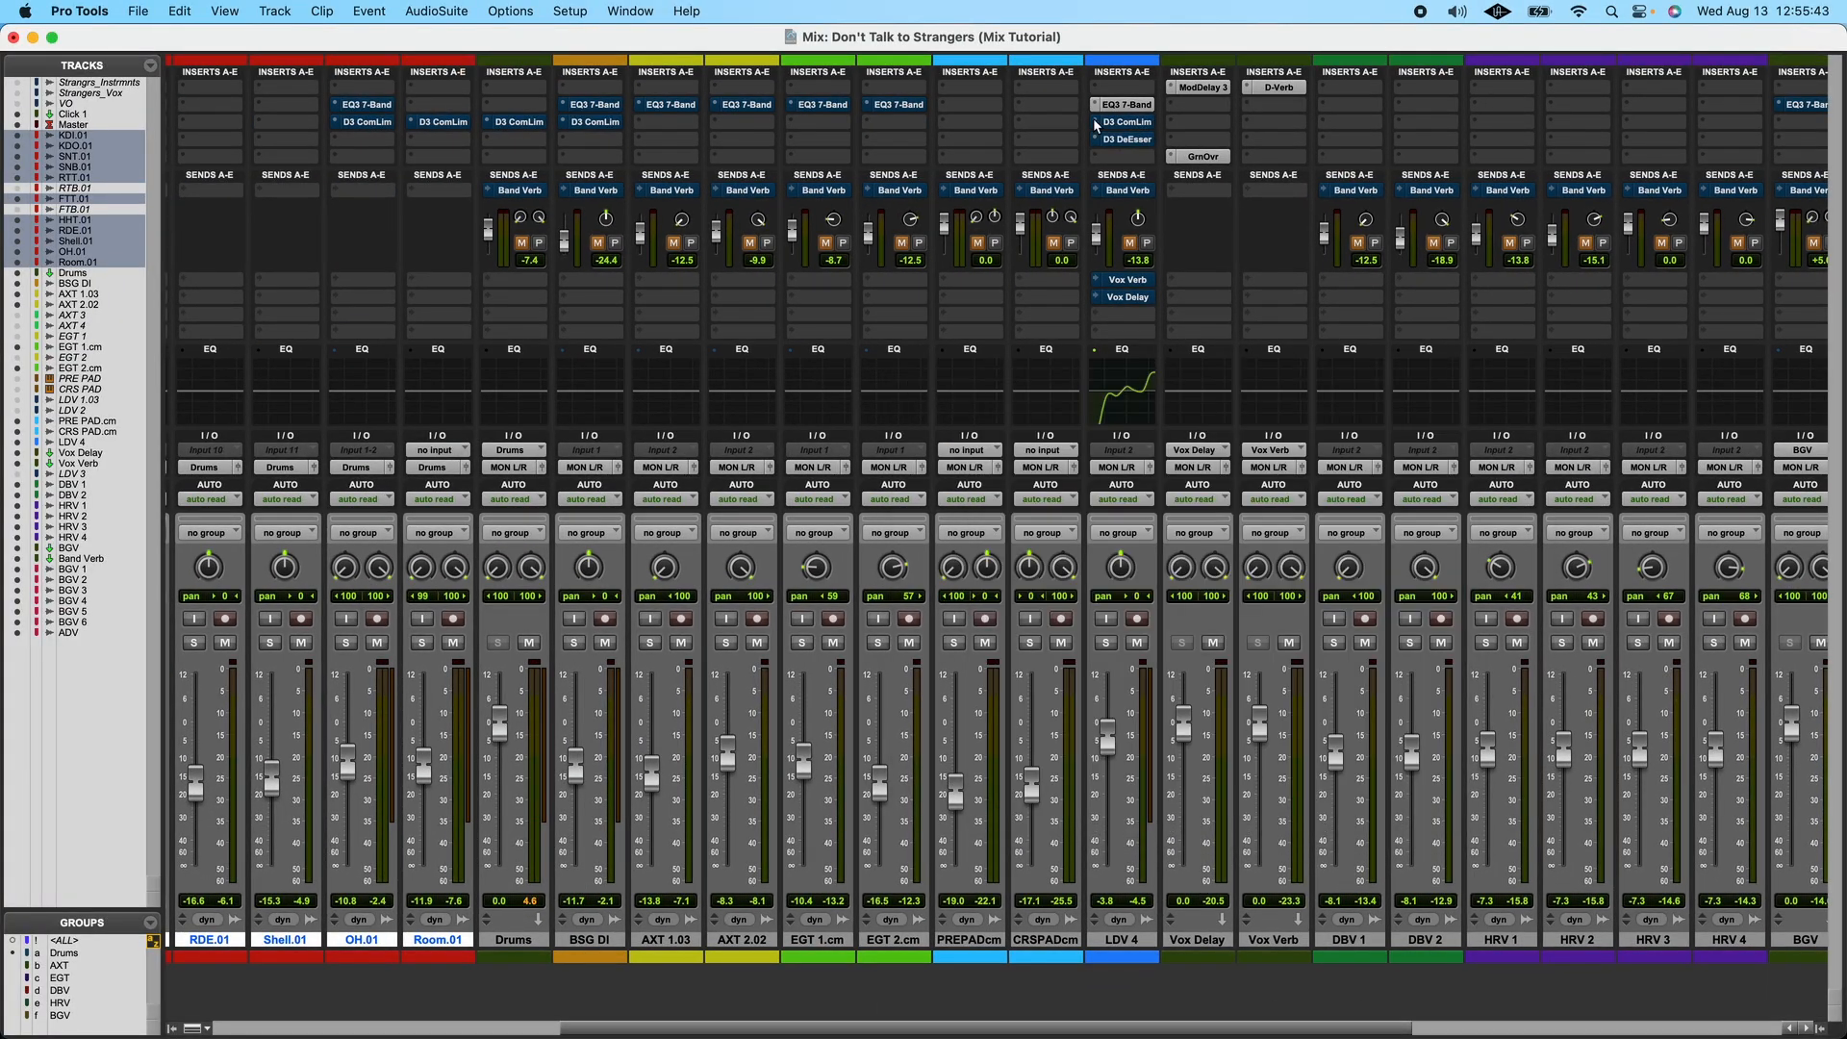
- Select all tracks and compare the playing mix with the EQ3 7-Band inserts on all tracks active and bypassed
{"action": "left_click", "coordinate": [904, 378]}
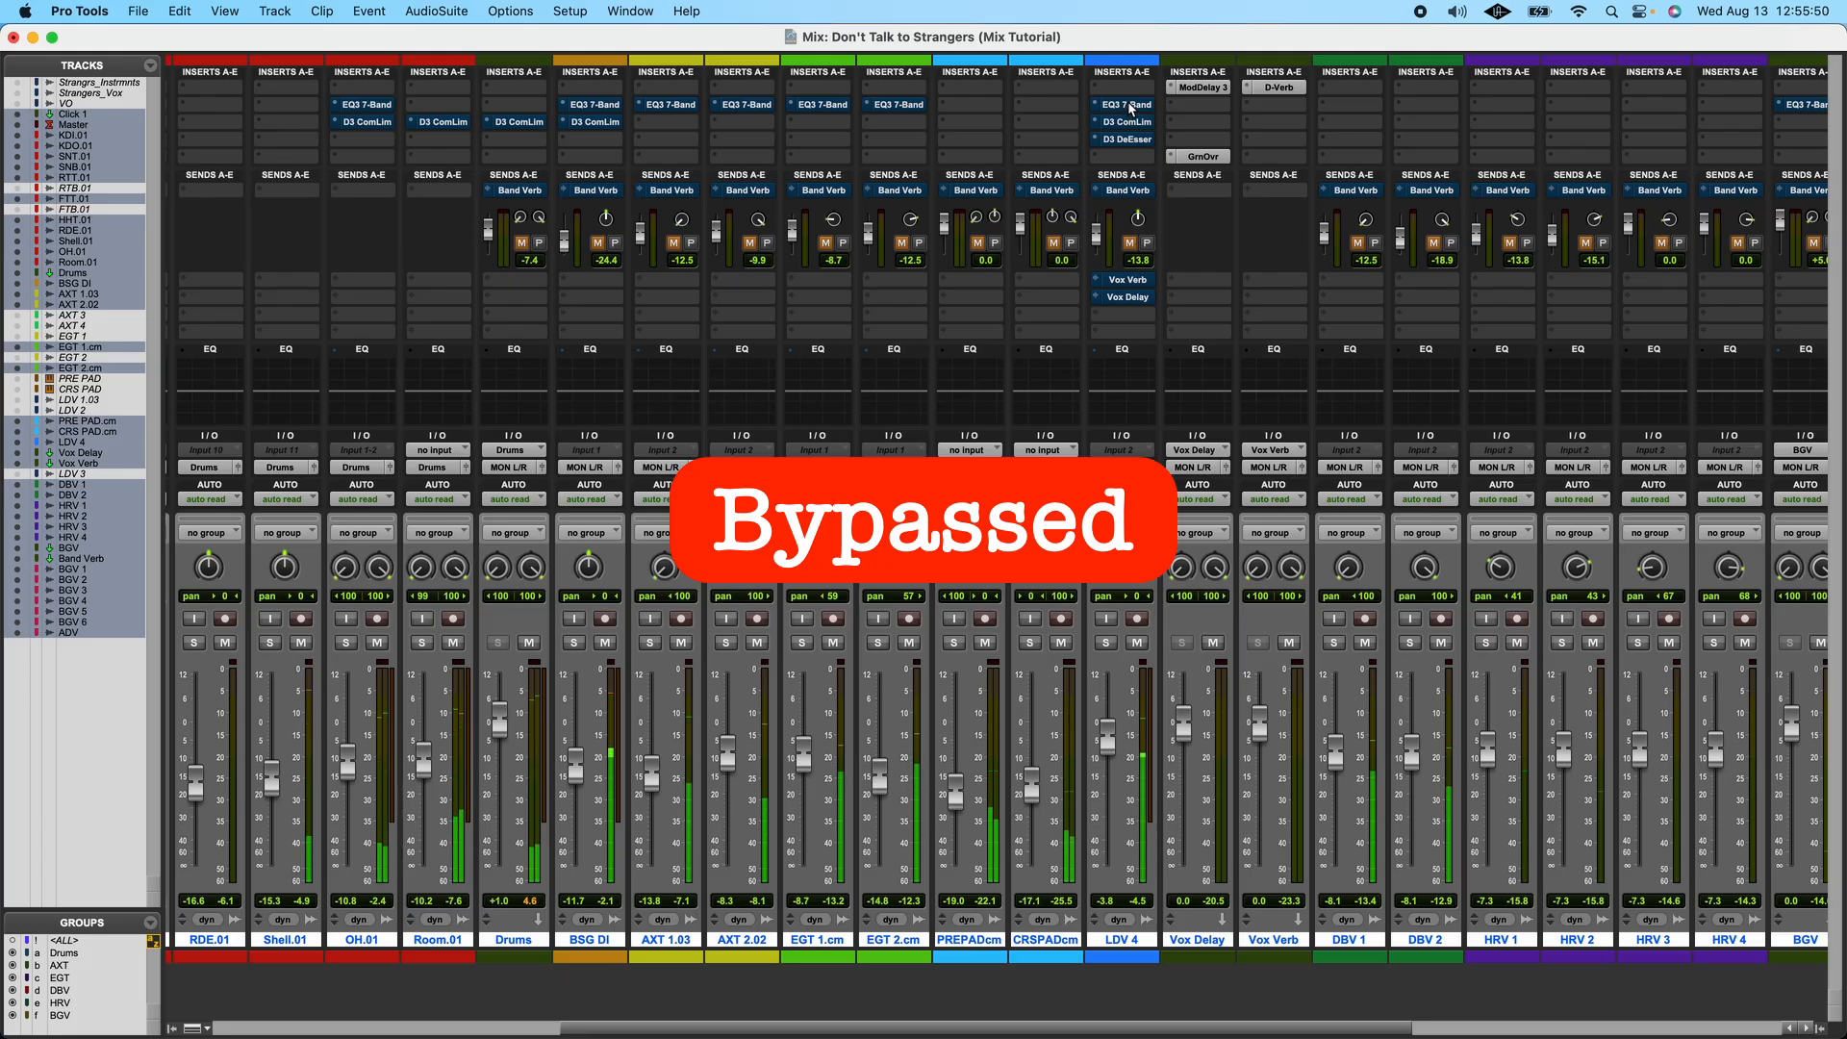
{"action": "left_click", "coordinate": [1132, 104], "text": "alt+super"}
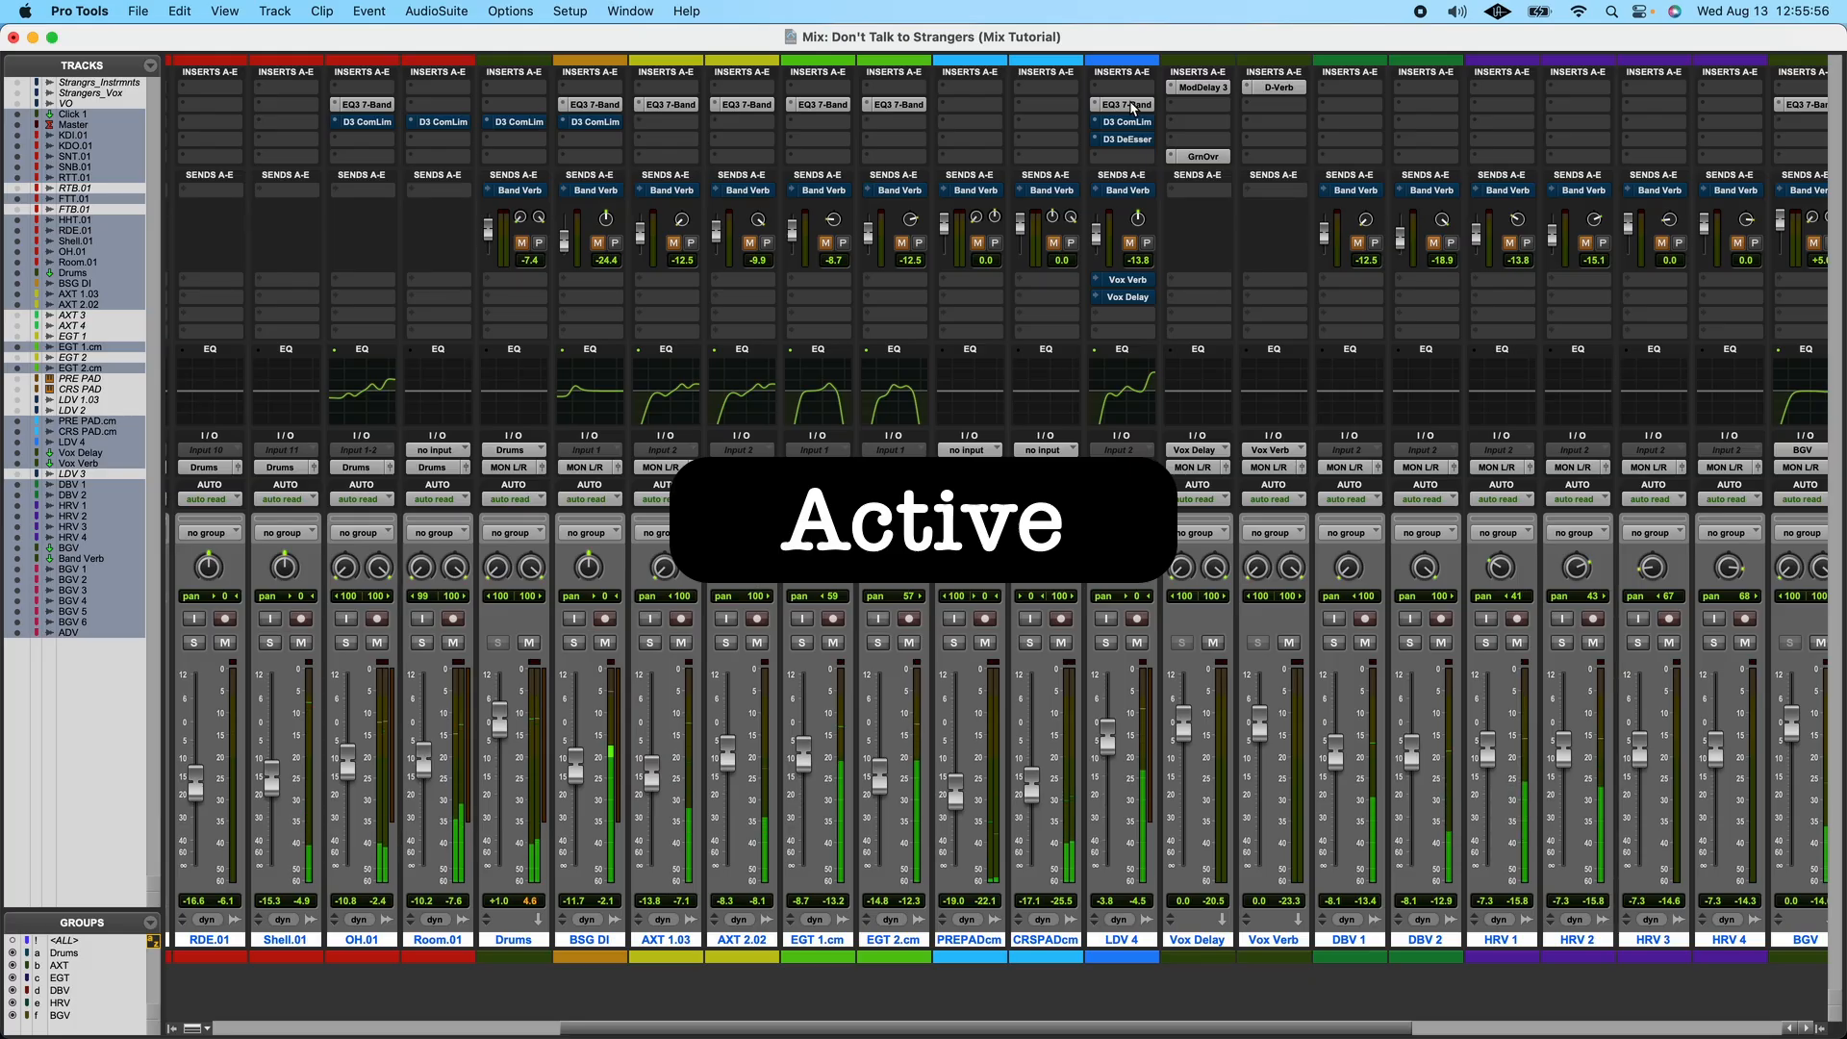
{"action": "left_click", "coordinate": [1132, 107], "text": "alt+super"}
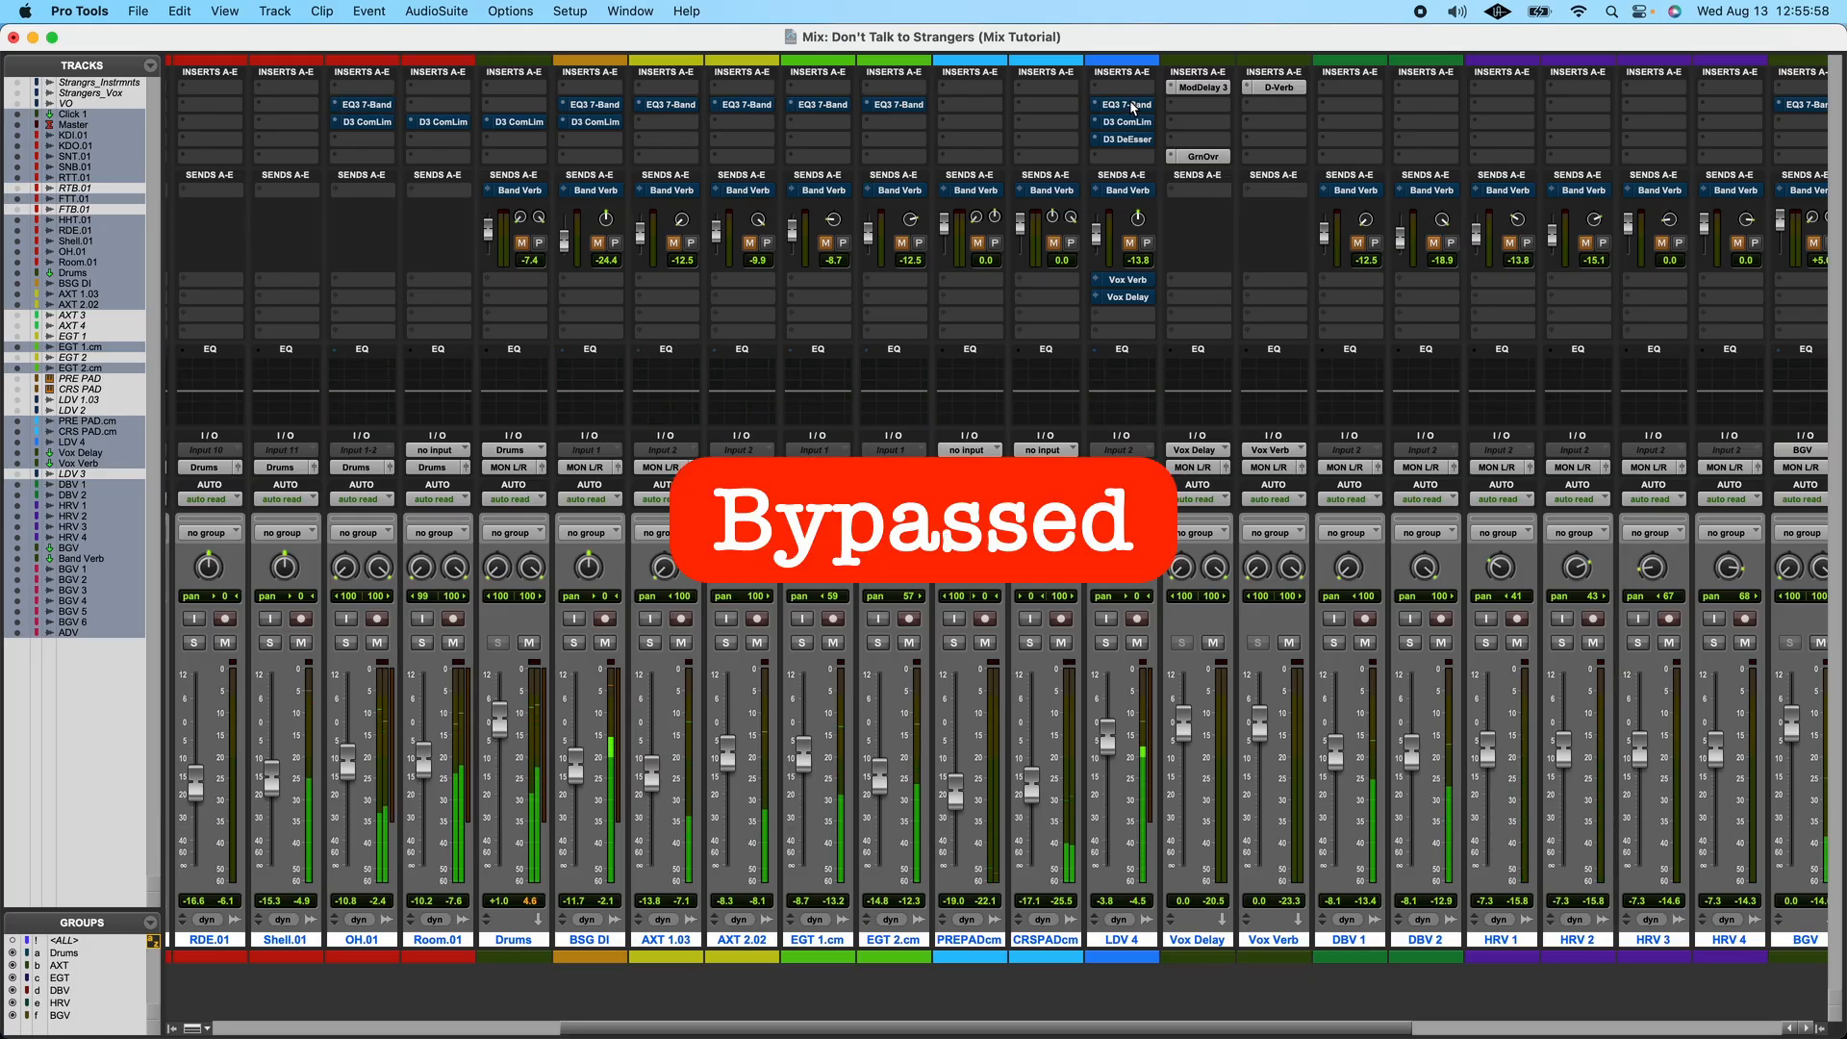
- Reactivate the EQ3 7-Band inserts on all tracks and choose the Dyn3 Compressor/Limiter plug-in for the third insert of LDV 4
{"action": "left_click", "coordinate": [1132, 108], "text": "alt+super"}
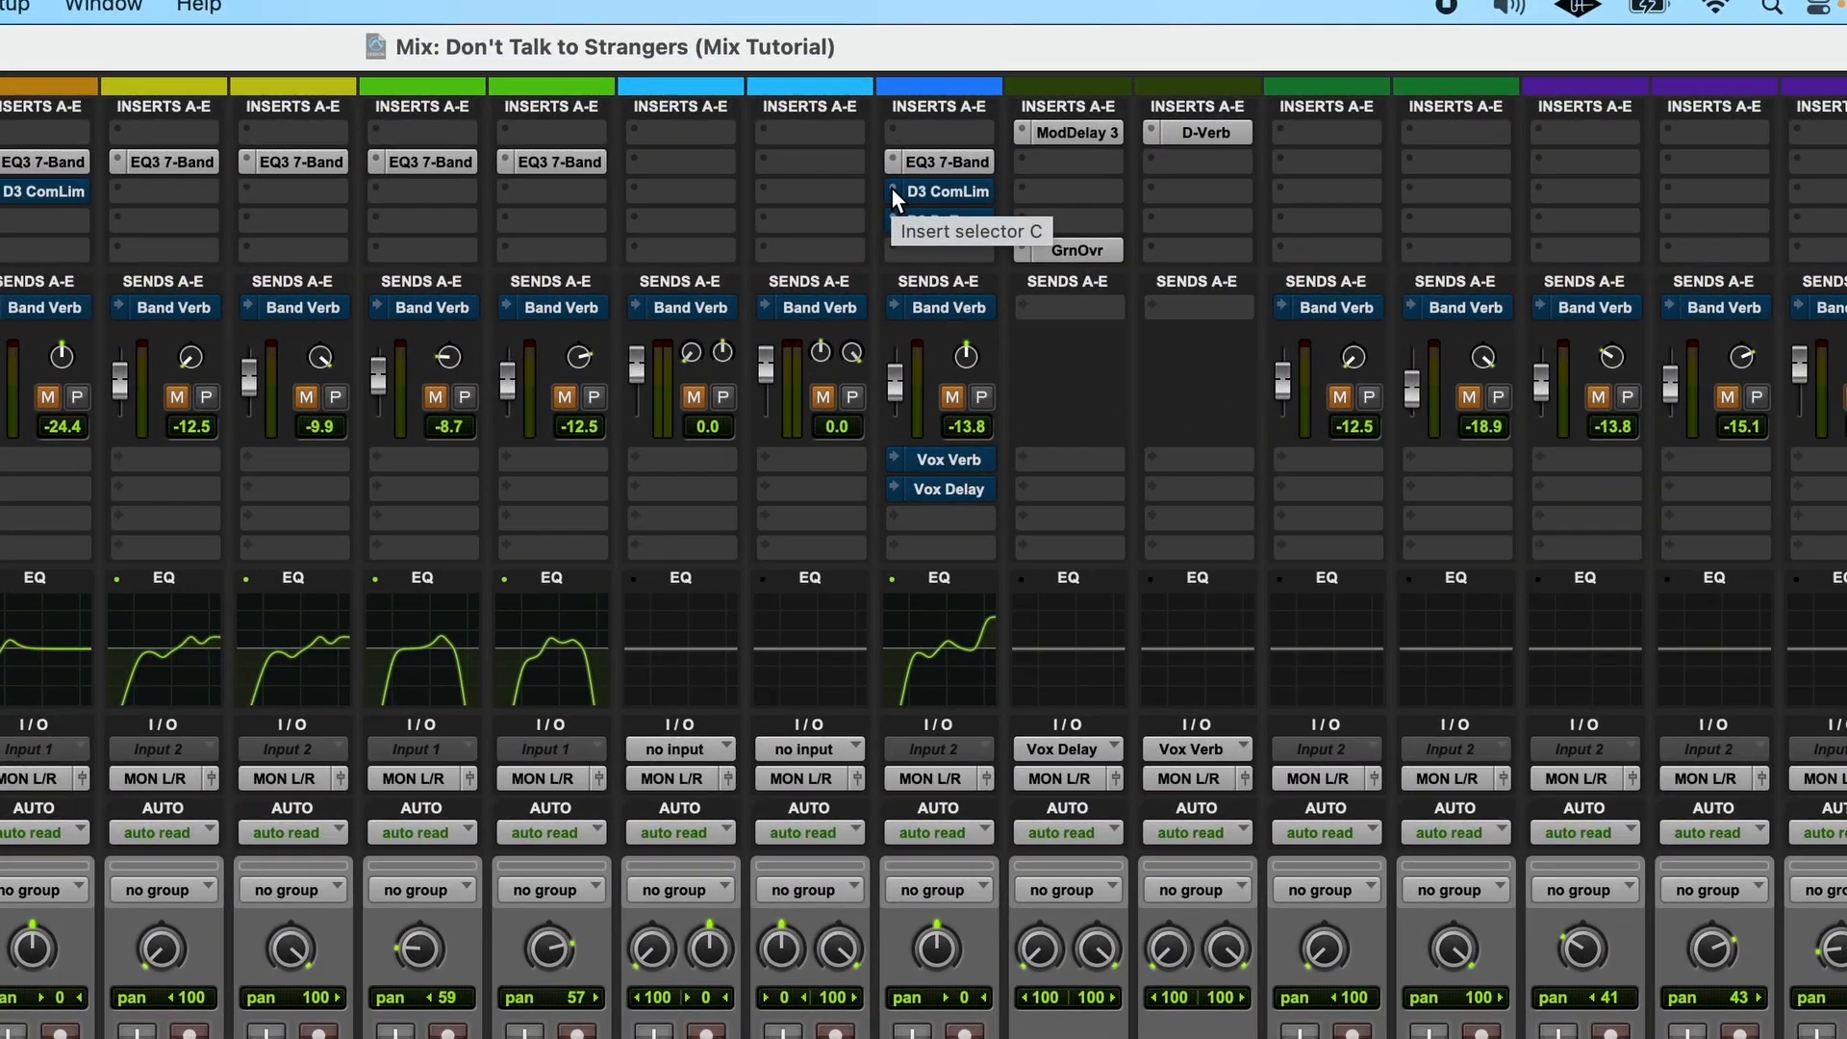
{"action": "left_click", "coordinate": [1055, 131]}
{"action": "mouse_move", "coordinate": [890, 186]}
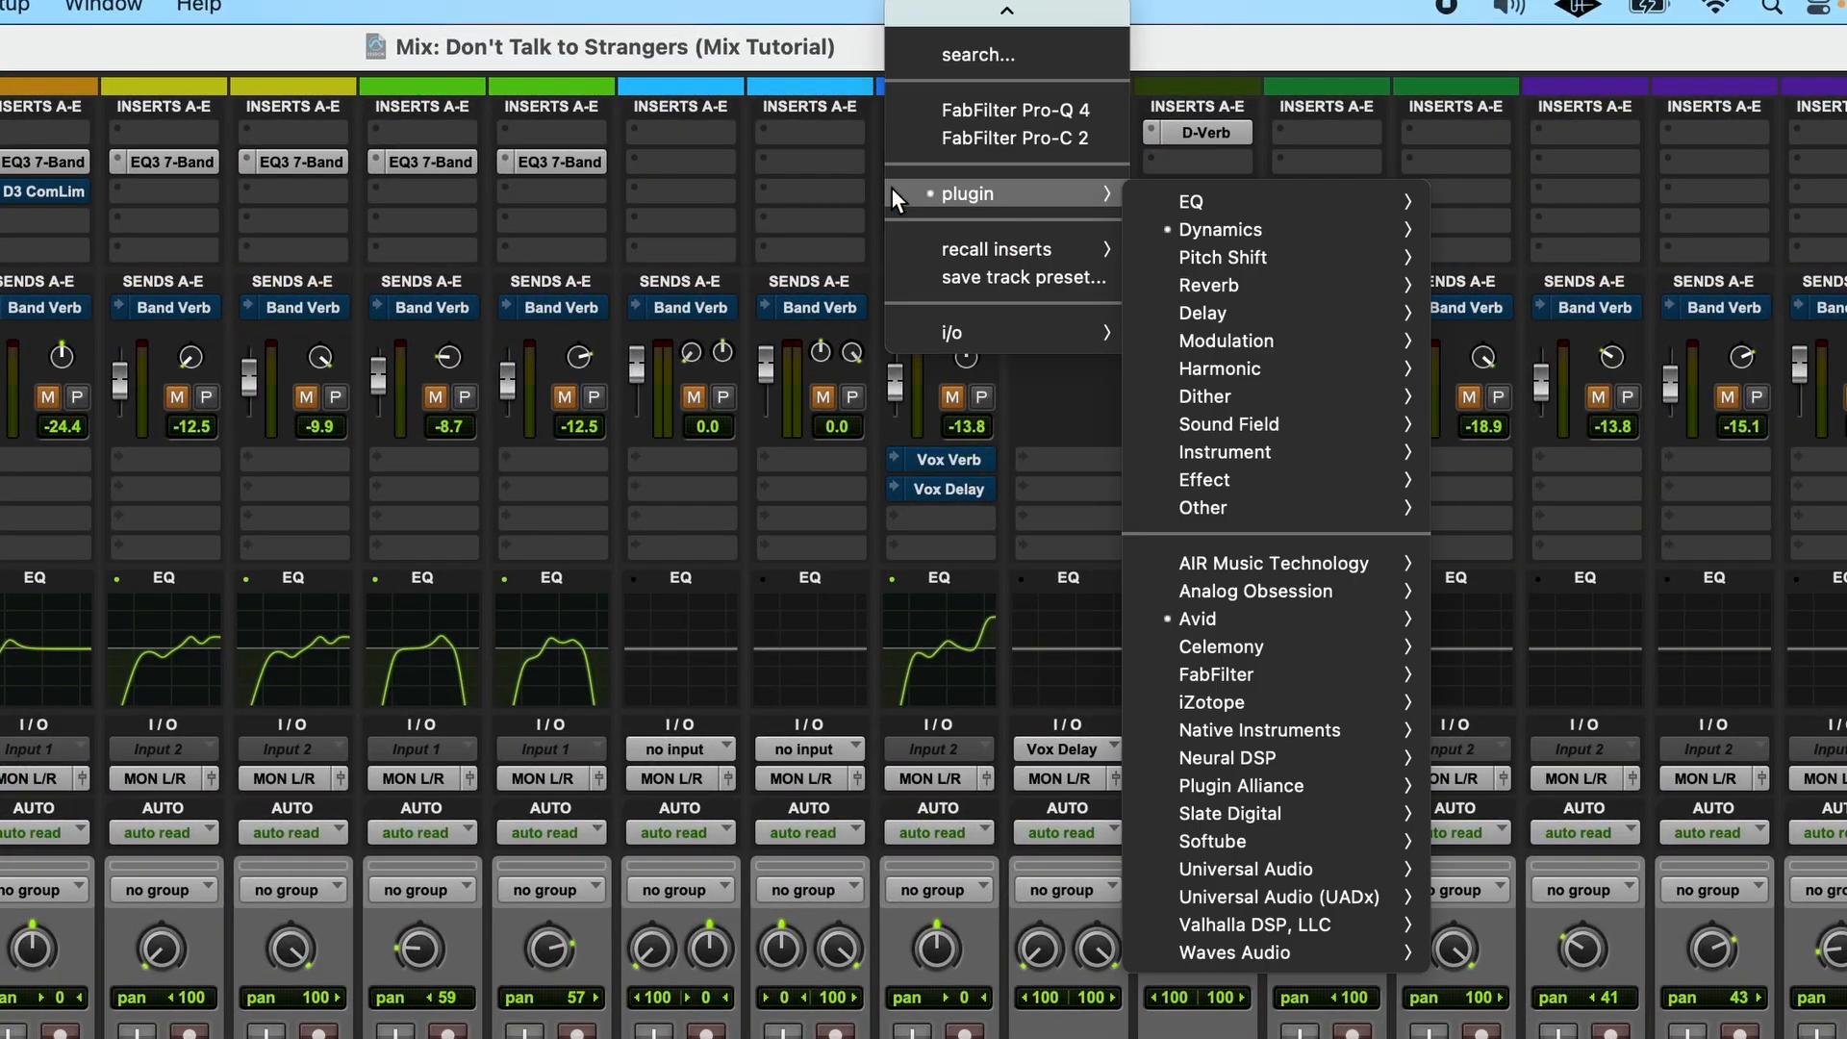
{"action": "mouse_move", "coordinate": [1209, 233]}
{"action": "left_click", "coordinate": [1558, 296]}
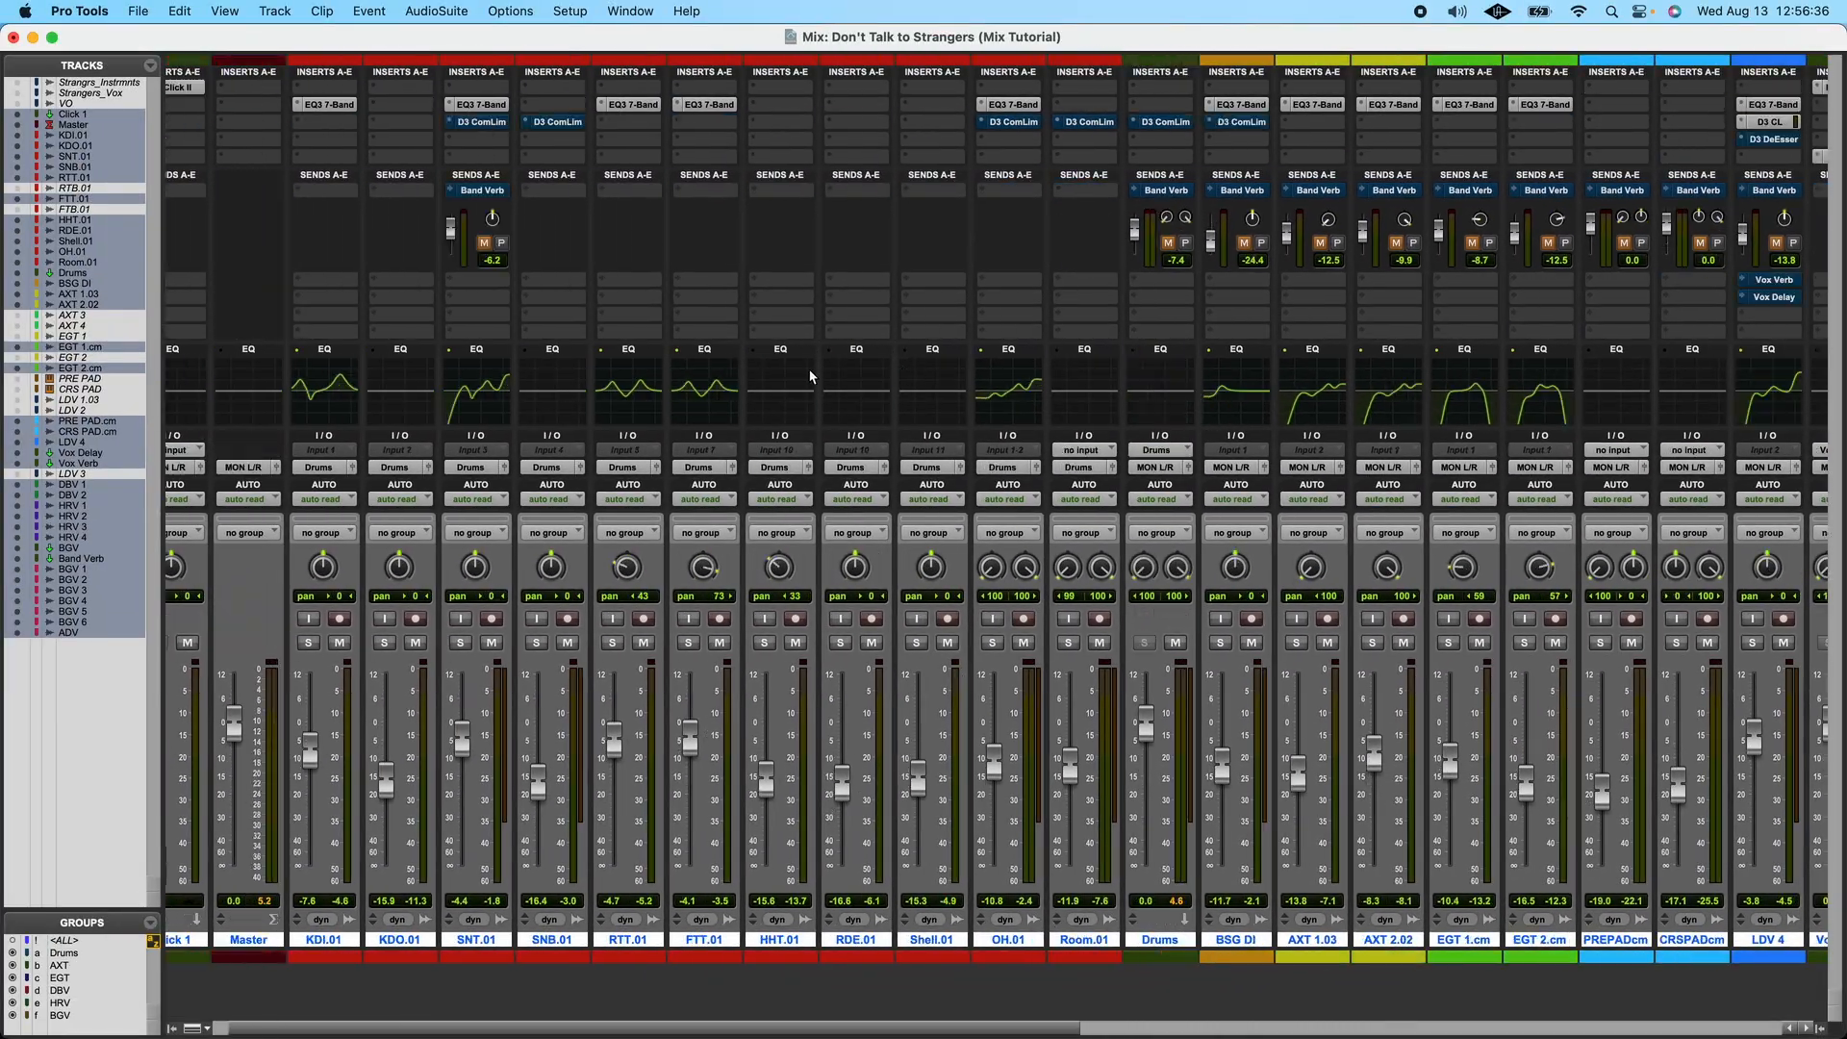
- Select the drum tracks from KDI.01 through Room.01 and open the audio output path options of KDO.01
{"action": "scroll", "coordinate": [430, 879], "scroll_direction": "left", "scroll_amount": 1}
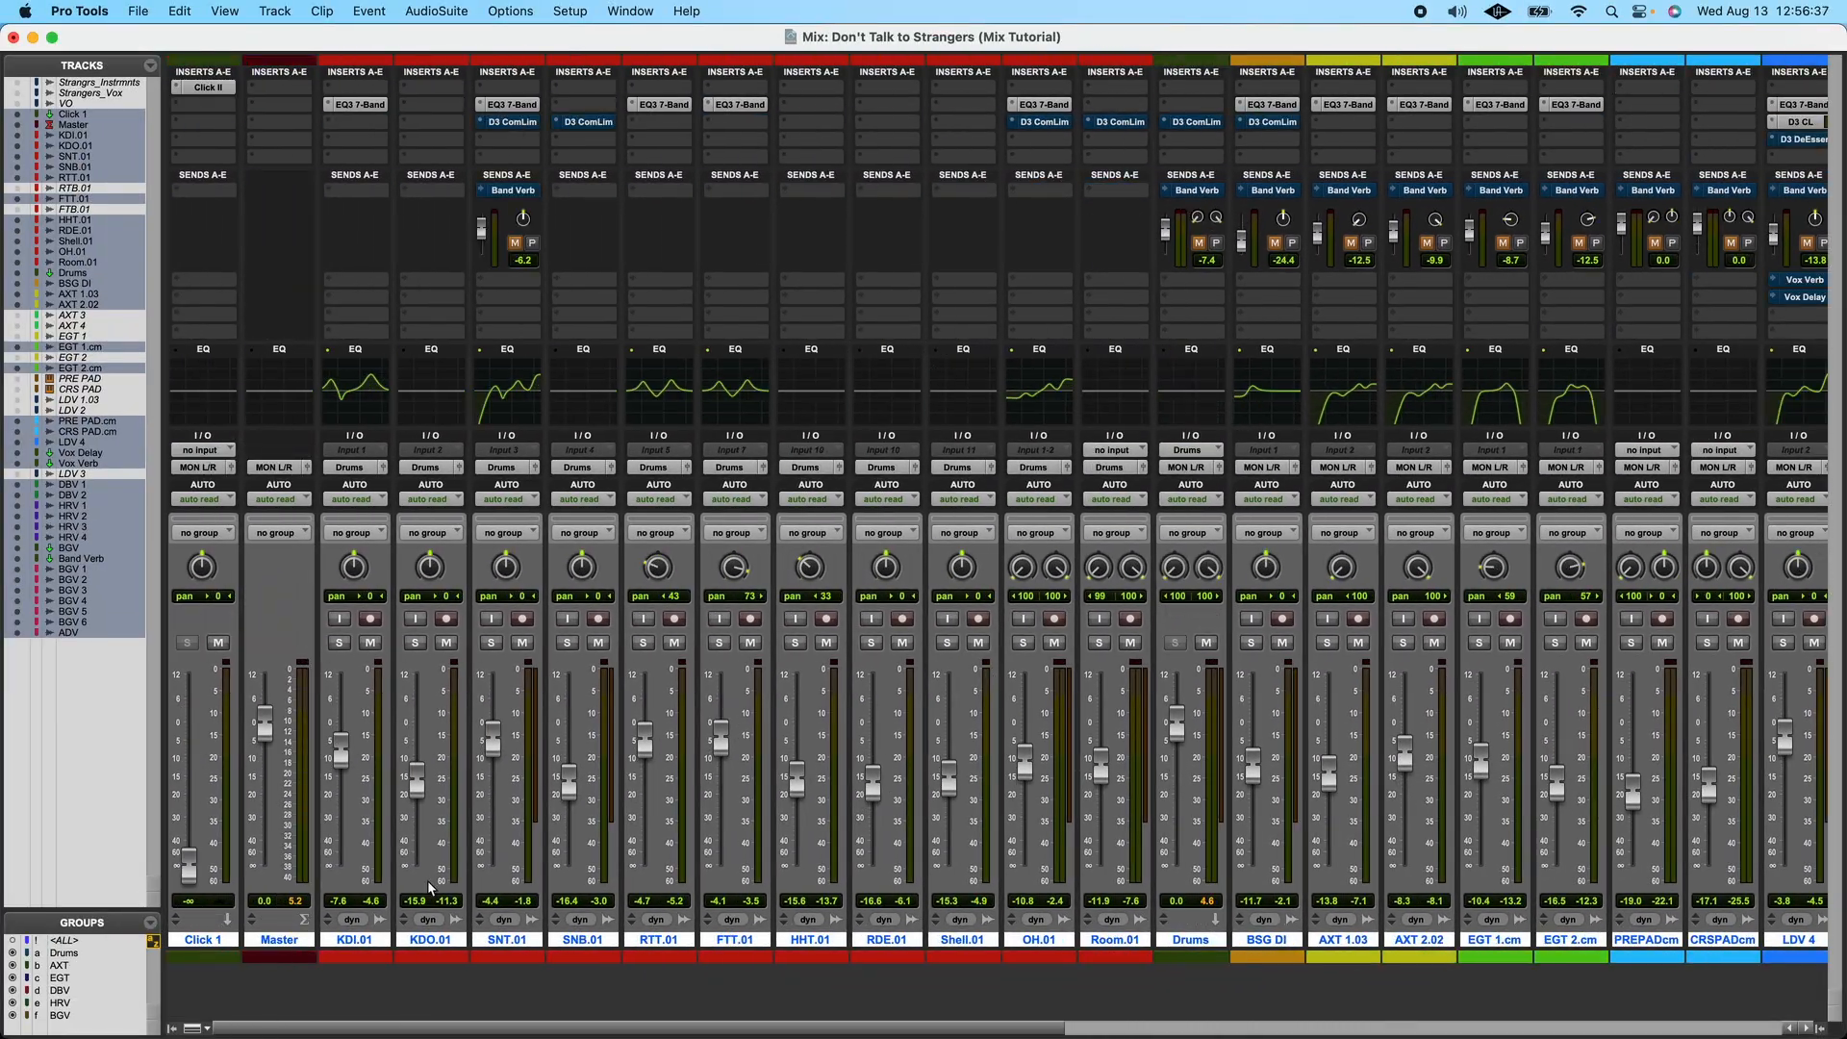
{"action": "left_click", "coordinate": [363, 941]}
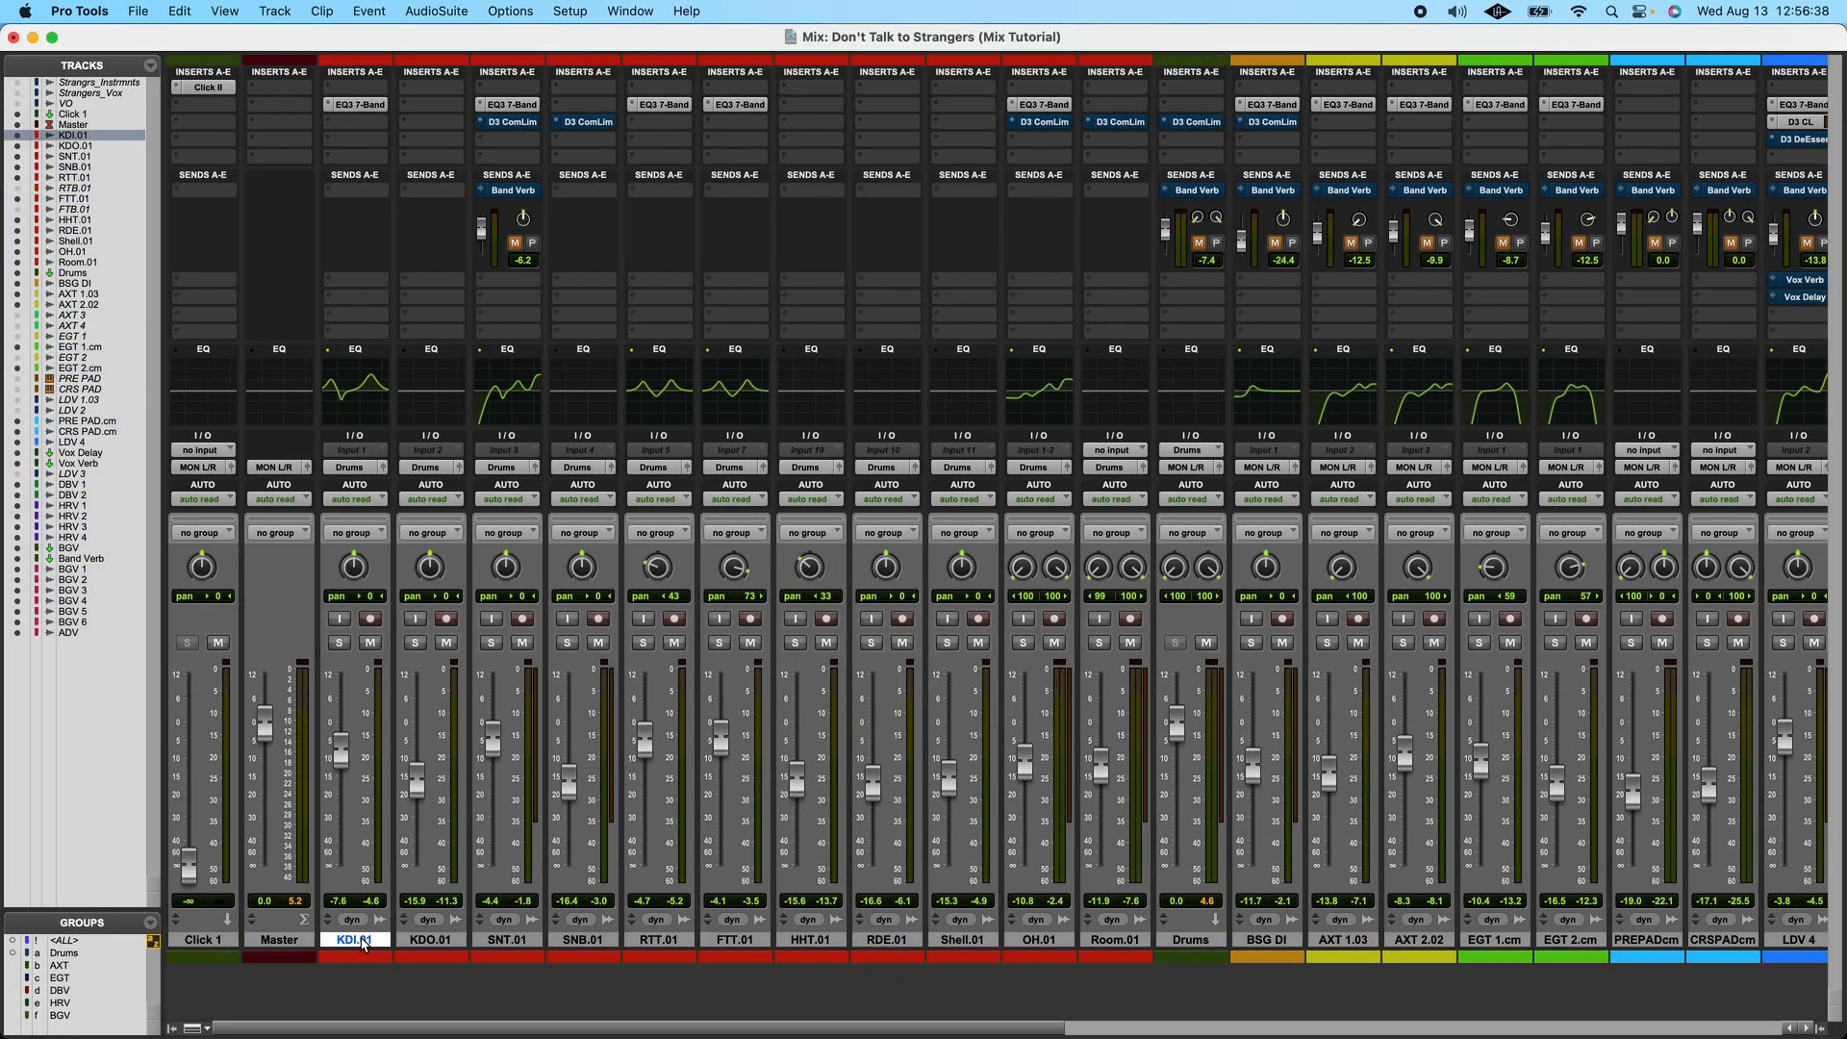
{"action": "left_click", "coordinate": [1113, 941], "text": "shift"}
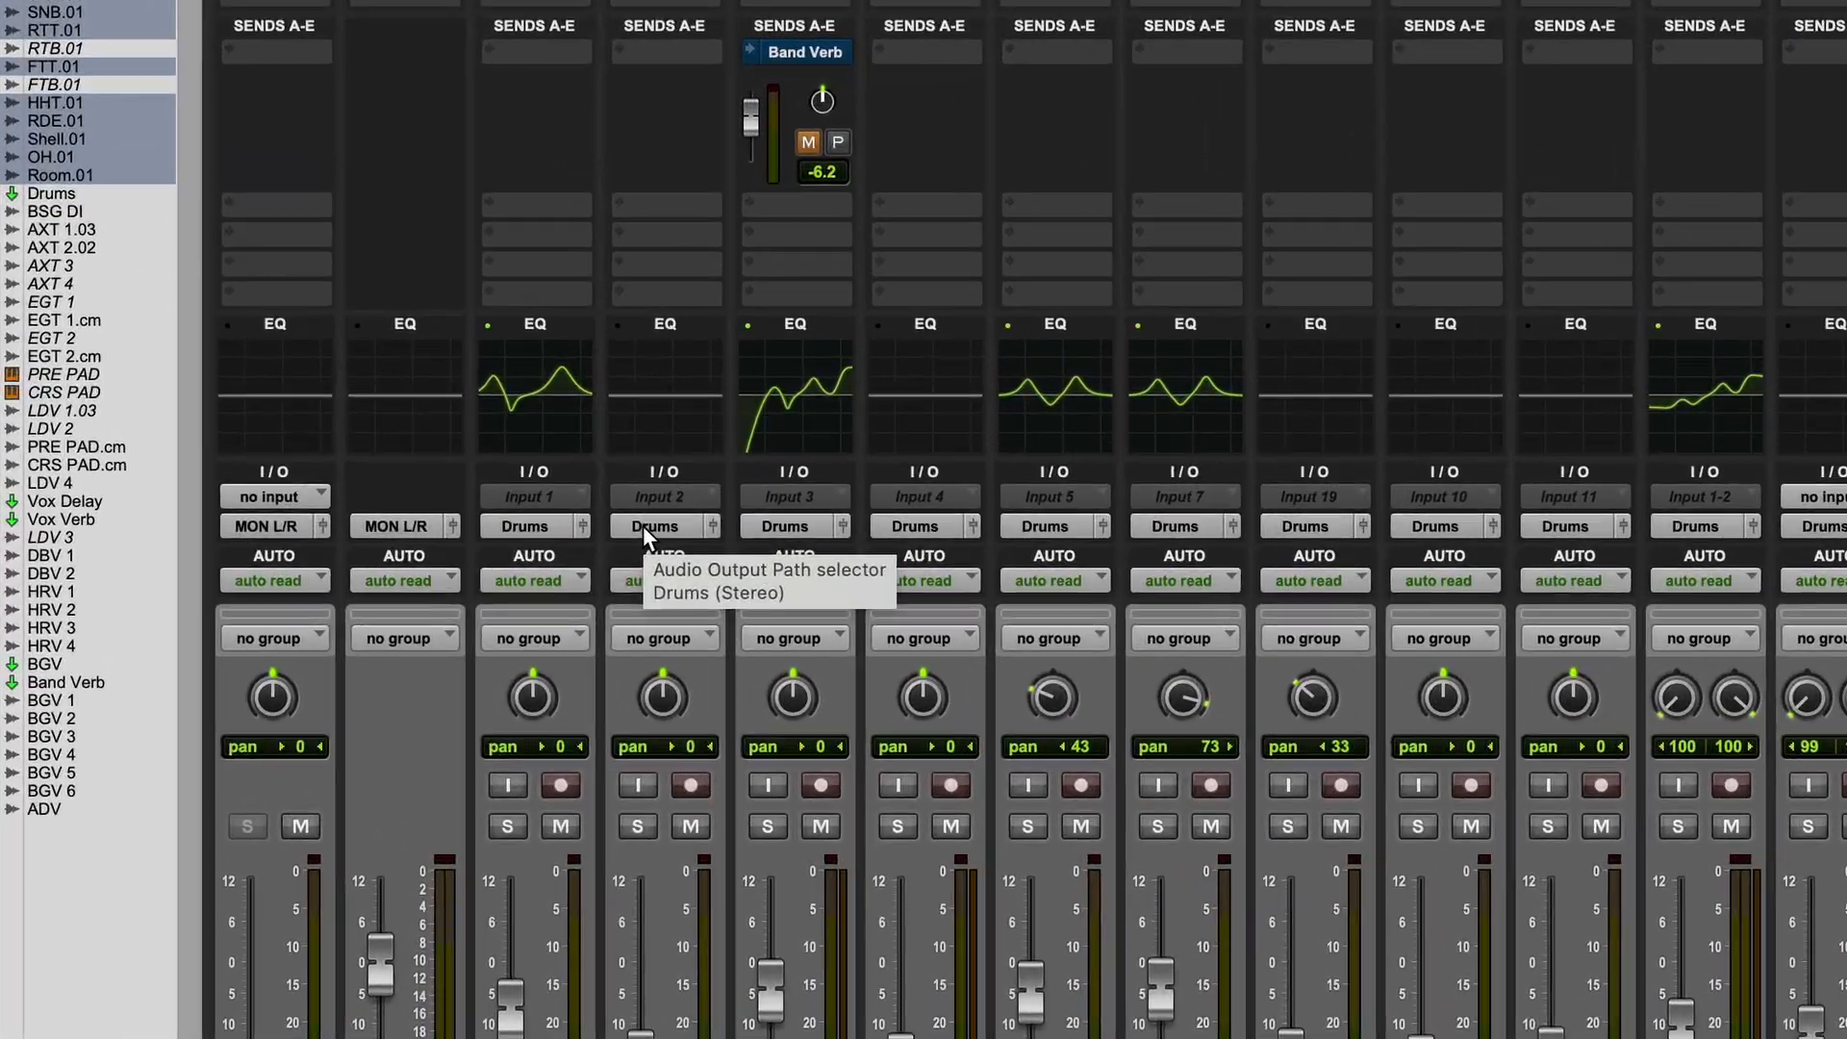
{"action": "left_click", "coordinate": [643, 525]}
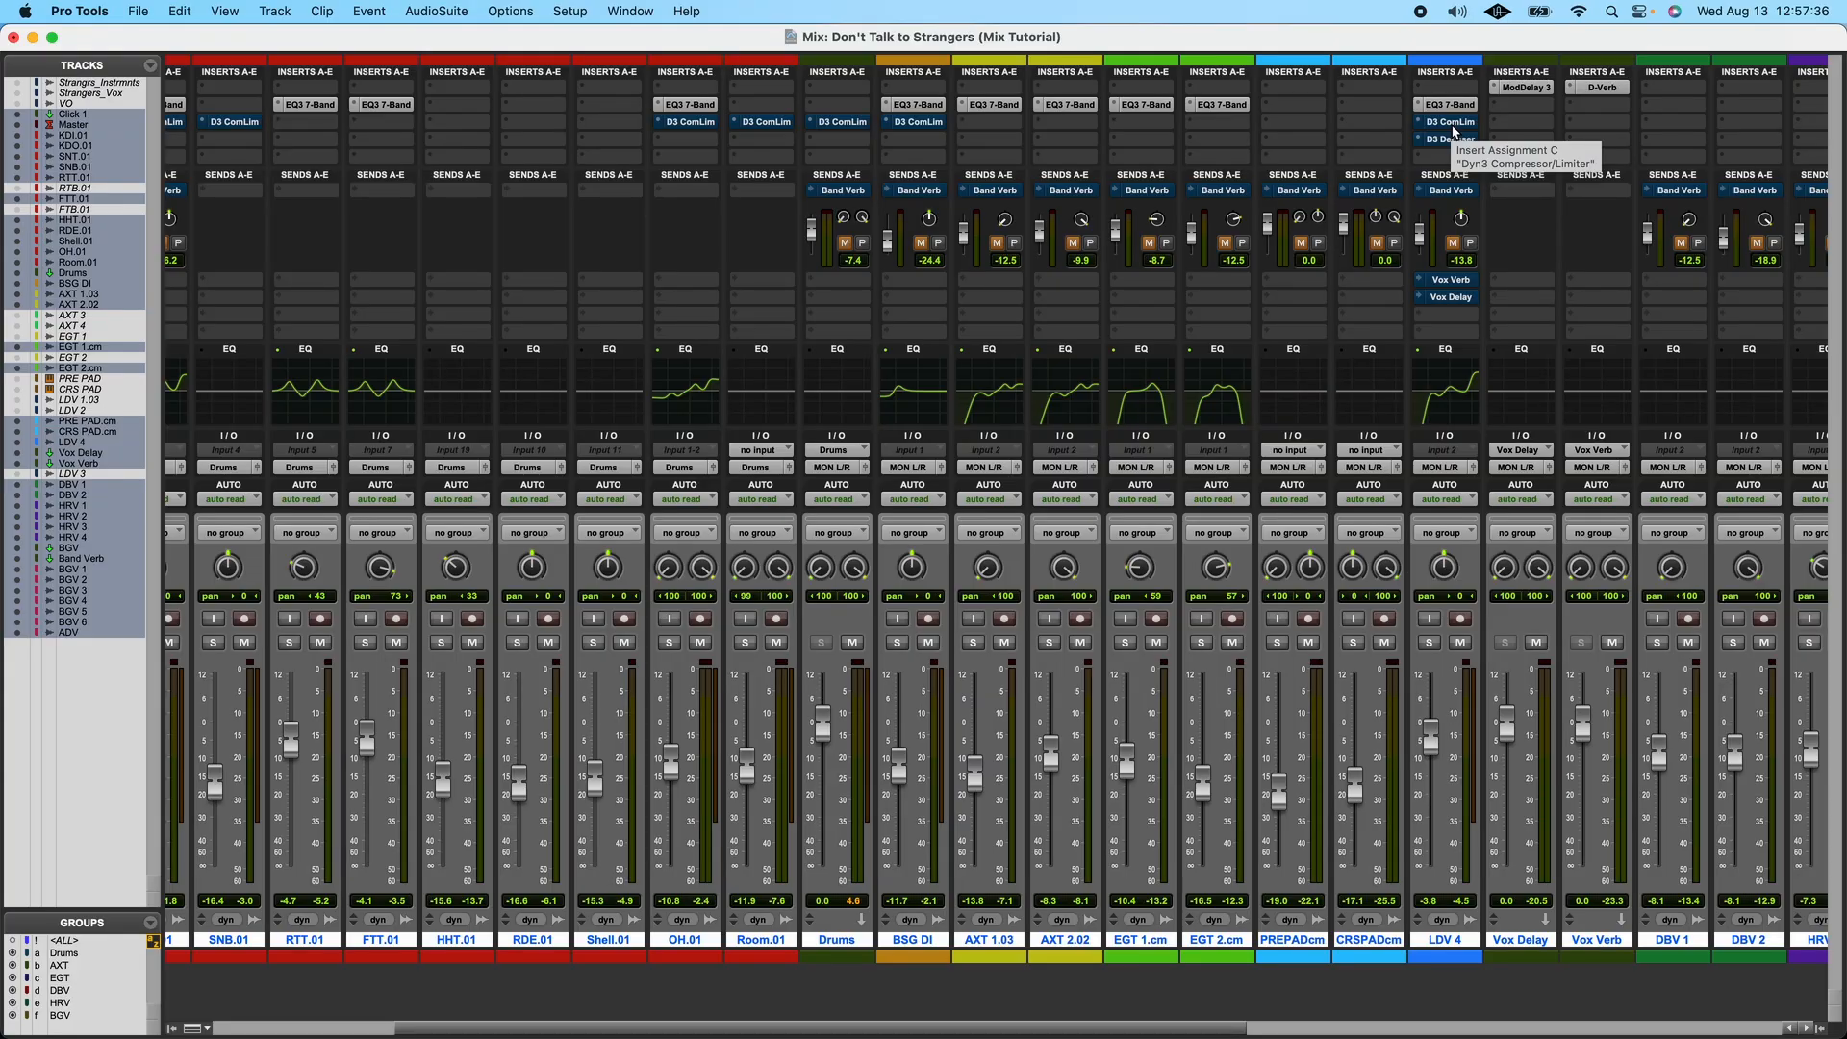
- Compare the playing mix with the Dyn3 Compressor/Limiter inserts on all tracks bypassed and active, leaving them active
{"action": "left_click", "coordinate": [1452, 123], "text": "super"}
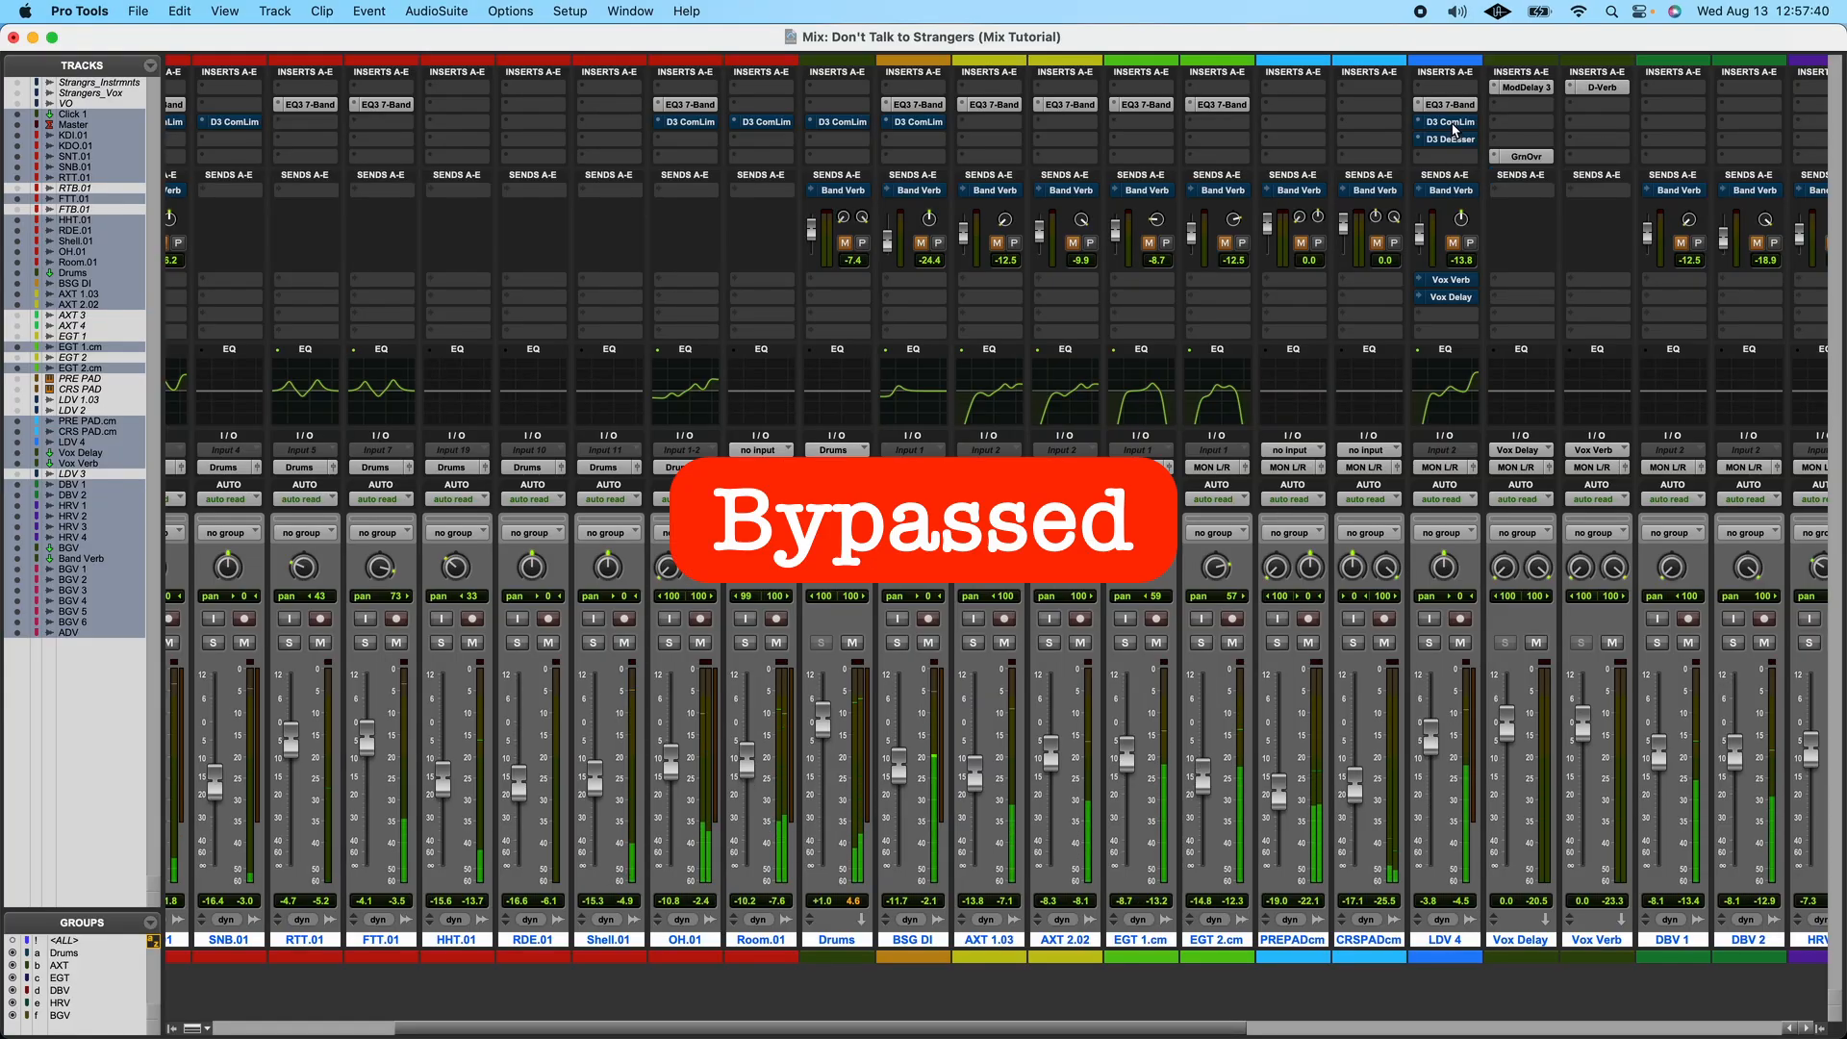
{"action": "left_click", "coordinate": [1452, 123], "text": "alt+super"}
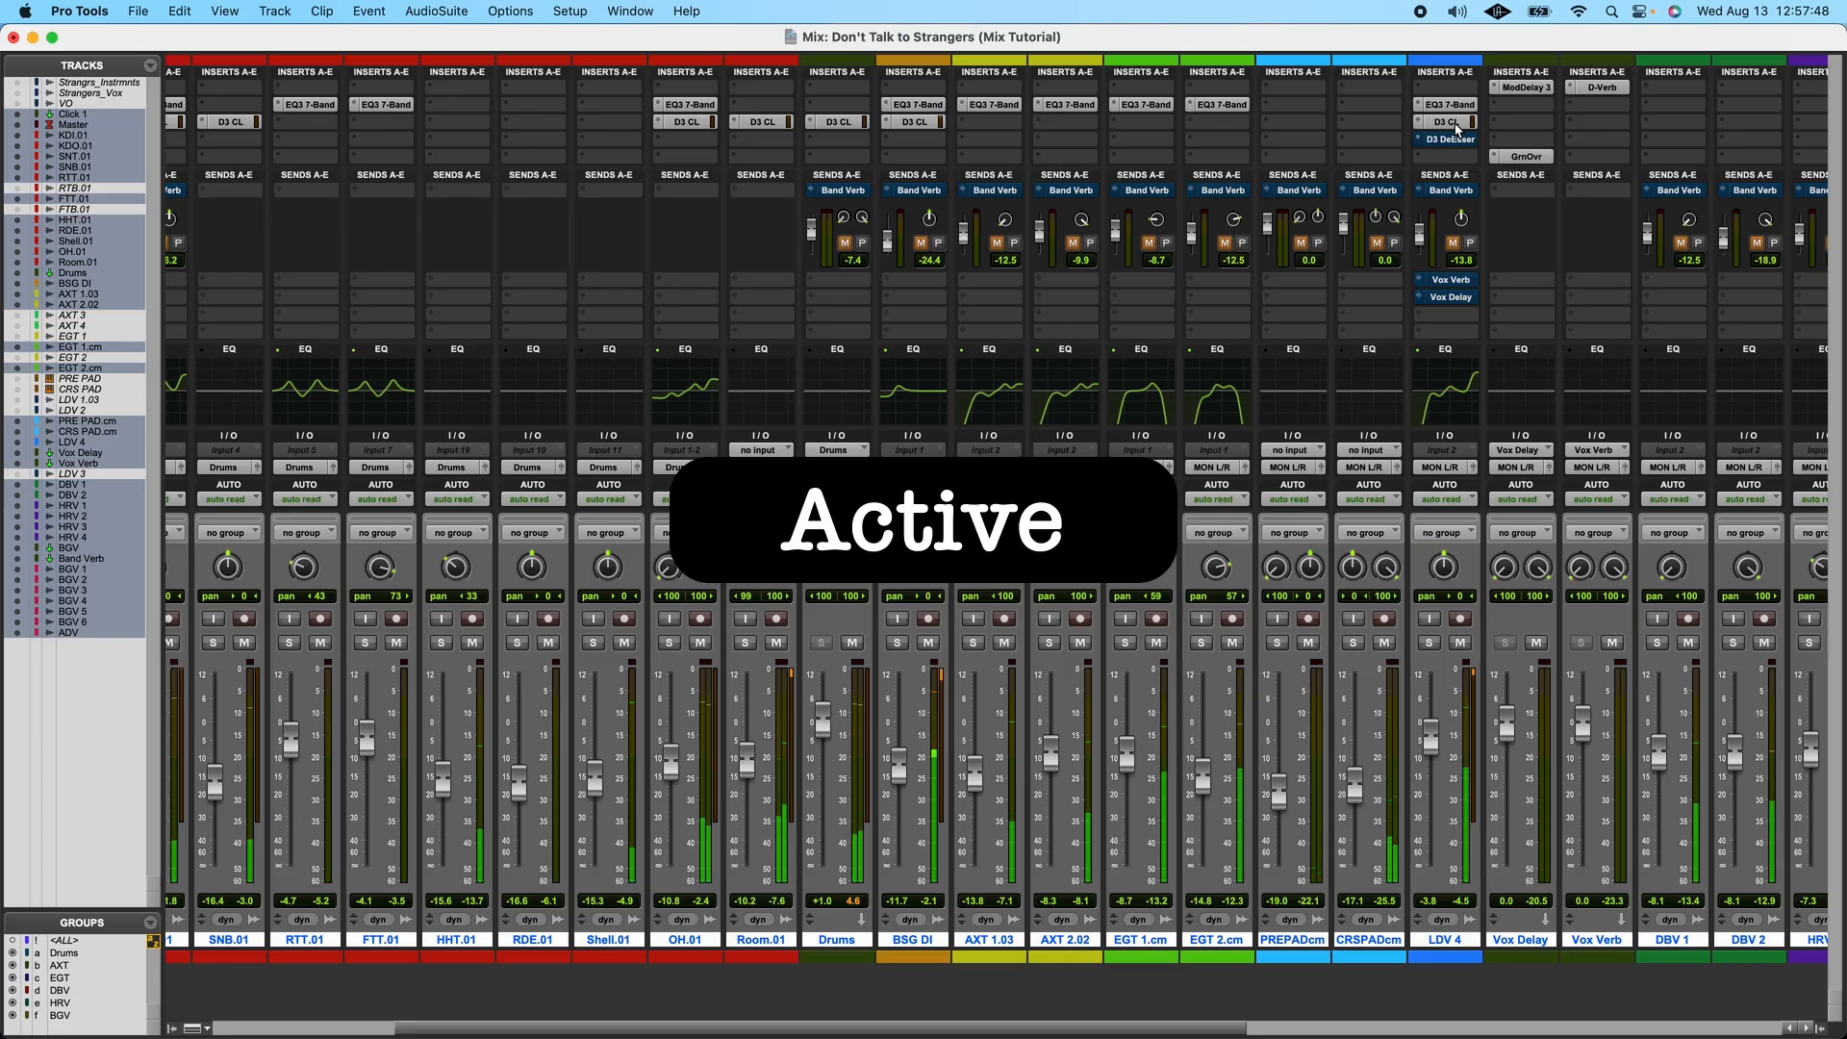
{"action": "left_click", "coordinate": [1448, 122], "text": "alt+super"}
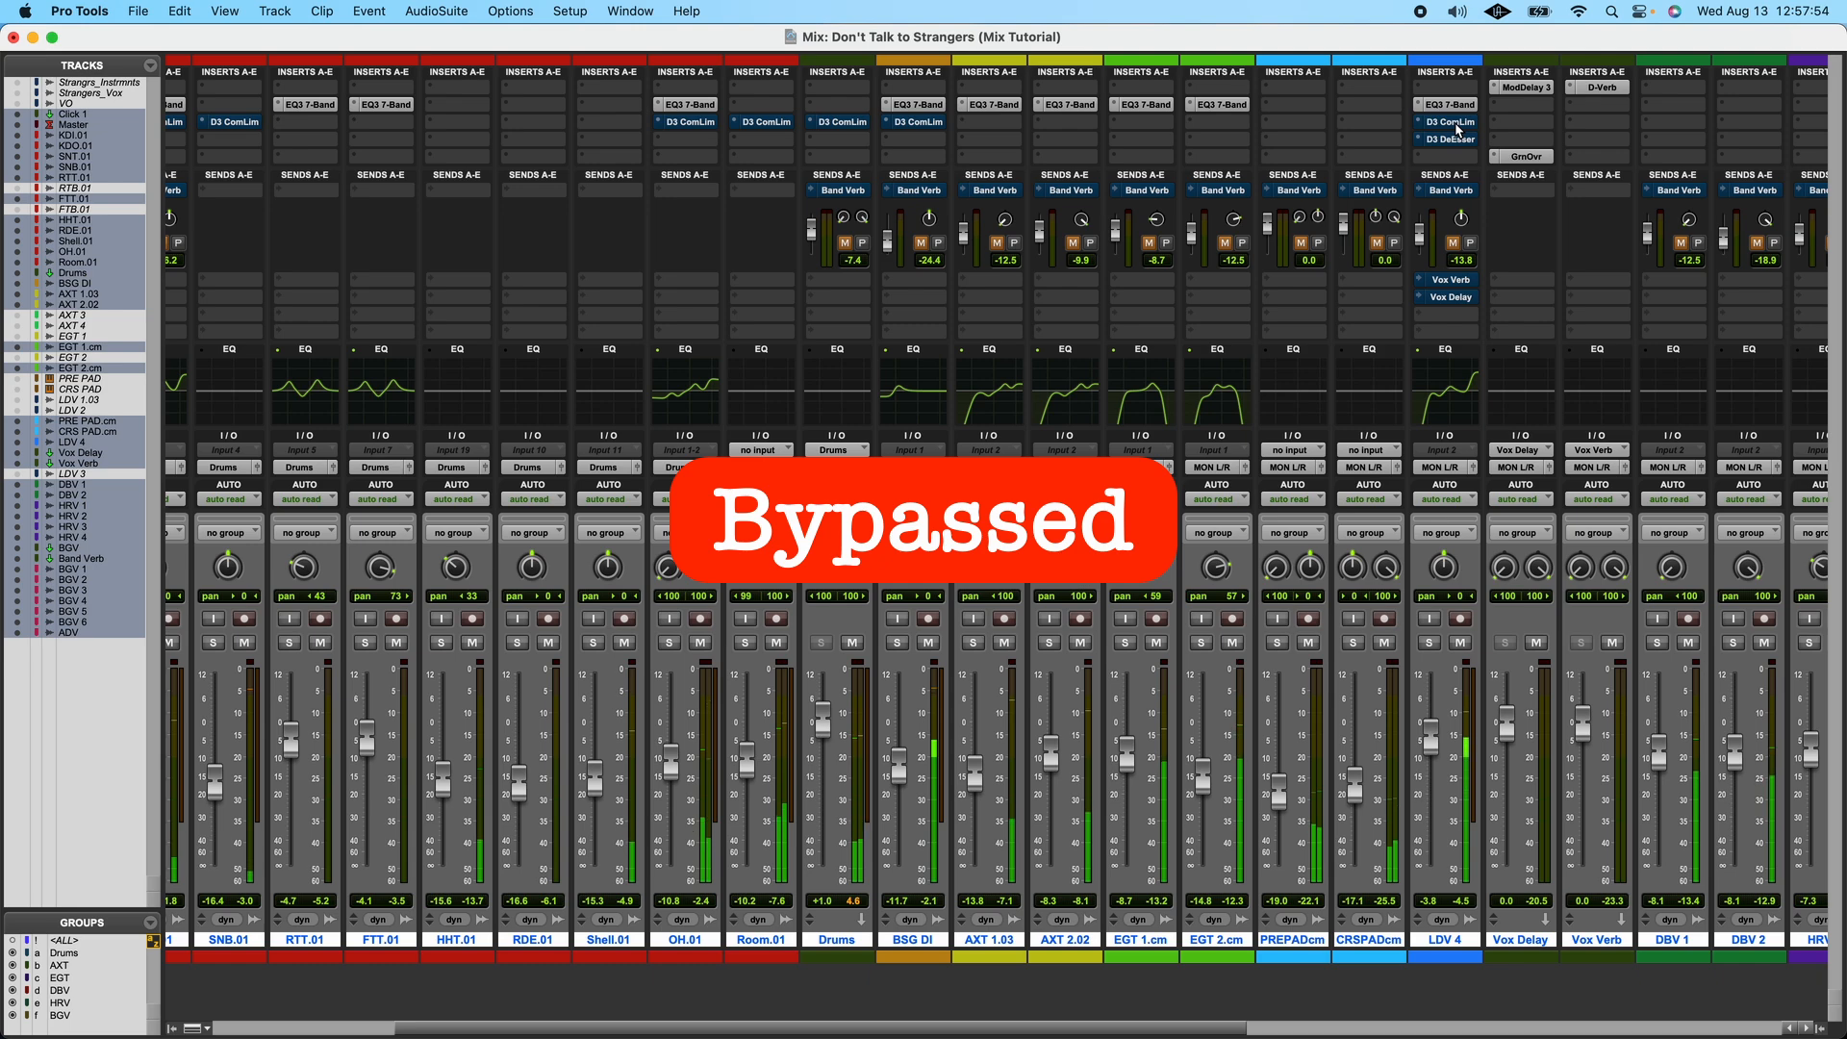
{"action": "left_click", "coordinate": [1456, 126], "text": "alt+super"}
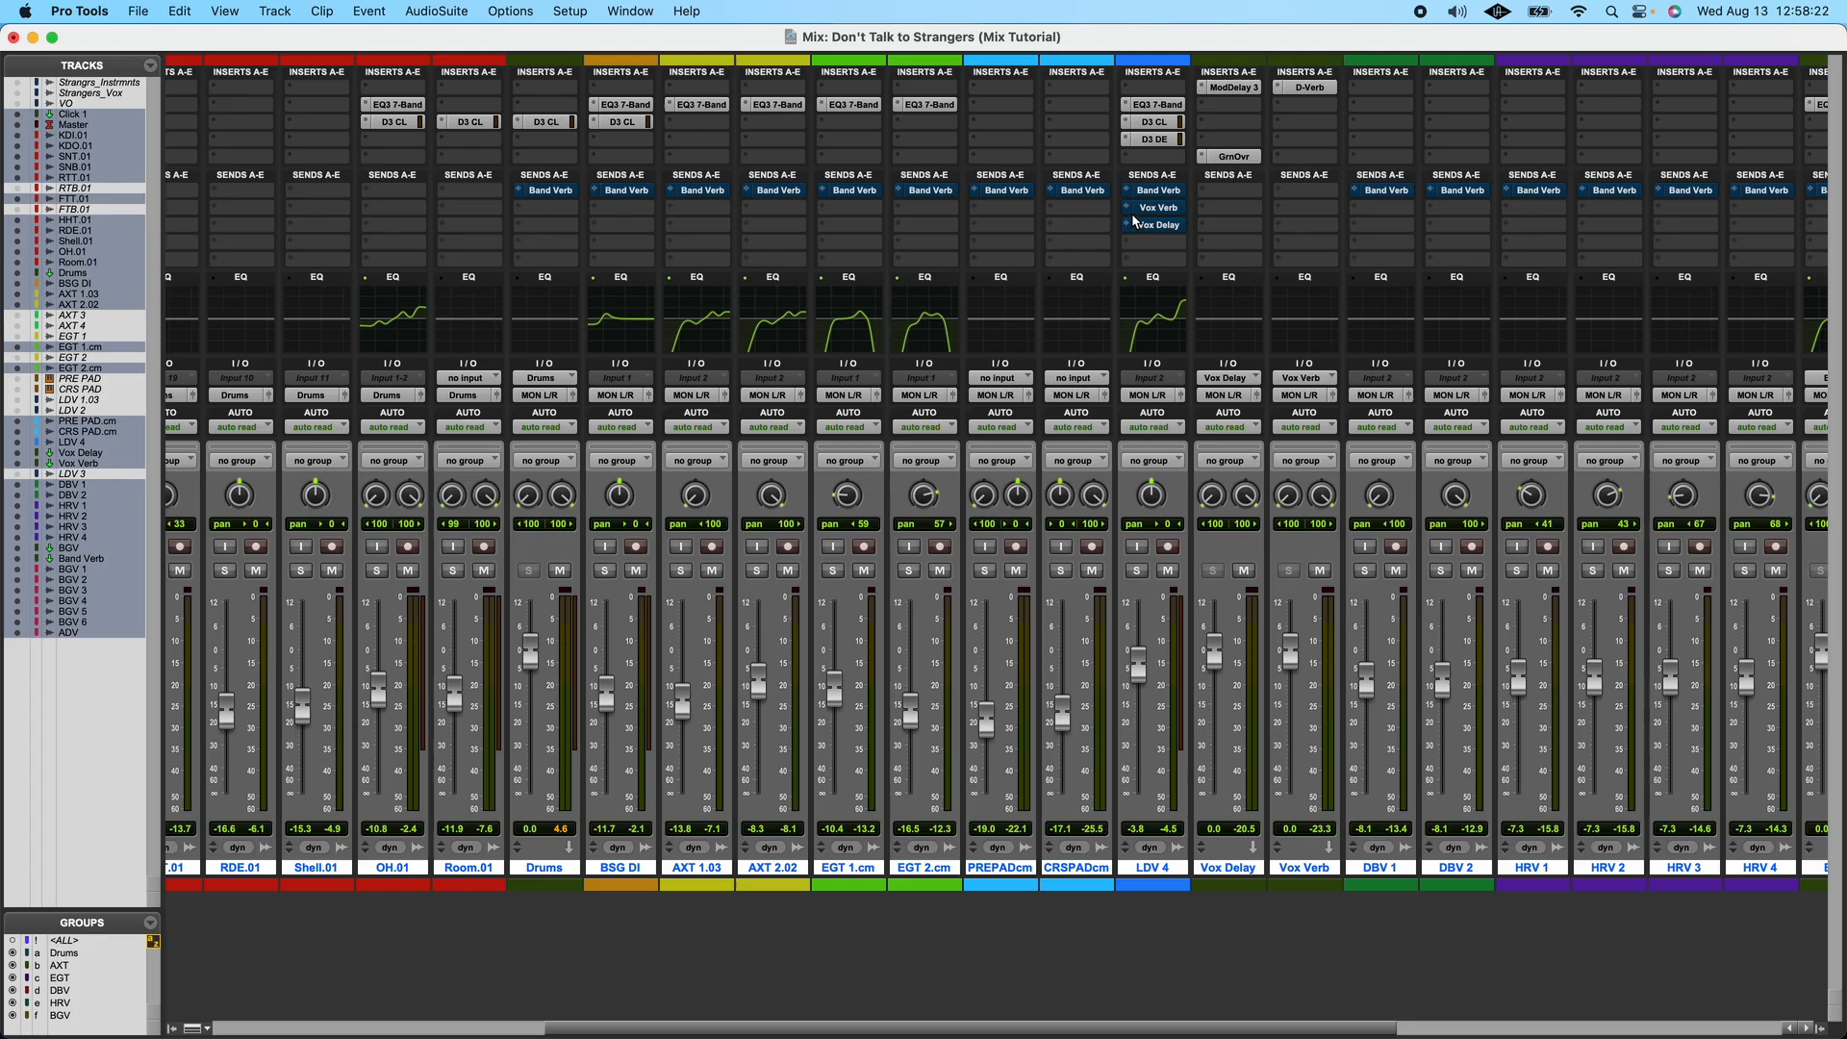
- Examine LDV 4's send to Vox Verb and the D-Verb insert on the Vox Verb track, closing their windows
{"action": "left_click", "coordinate": [1157, 208]}
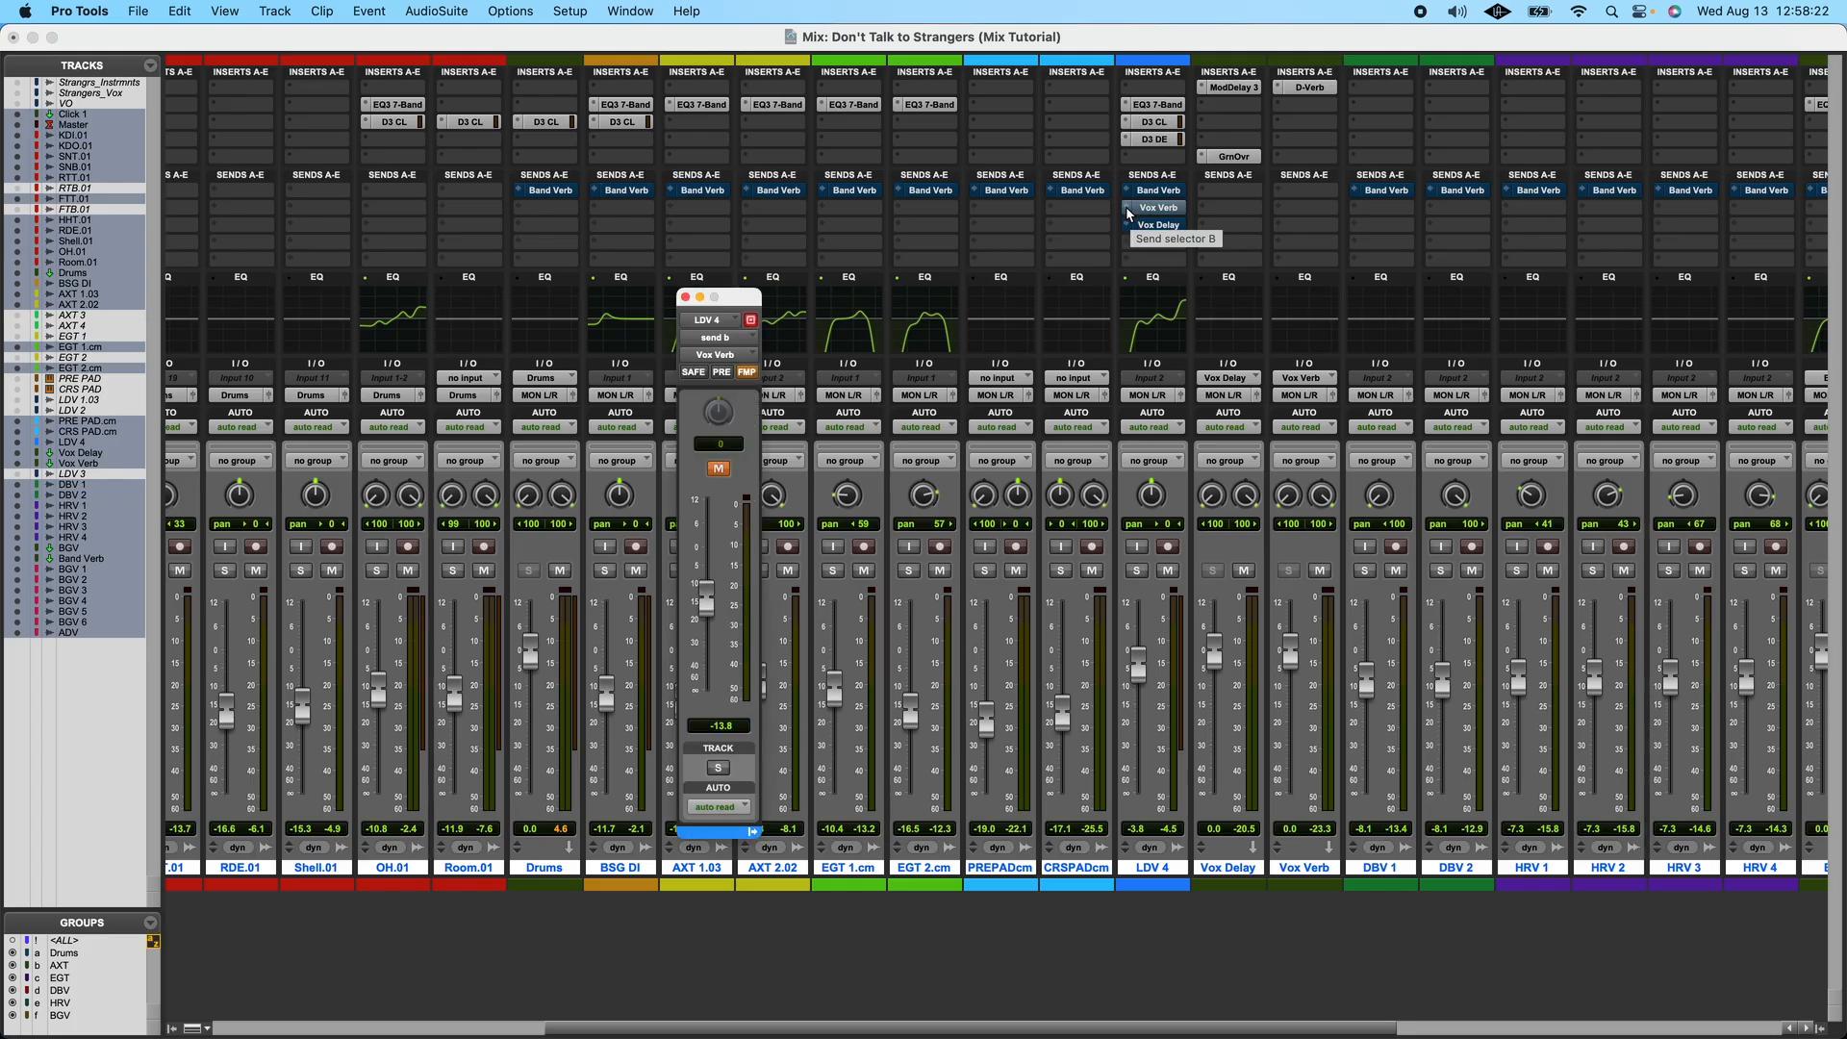
{"action": "left_click", "coordinate": [1293, 867]}
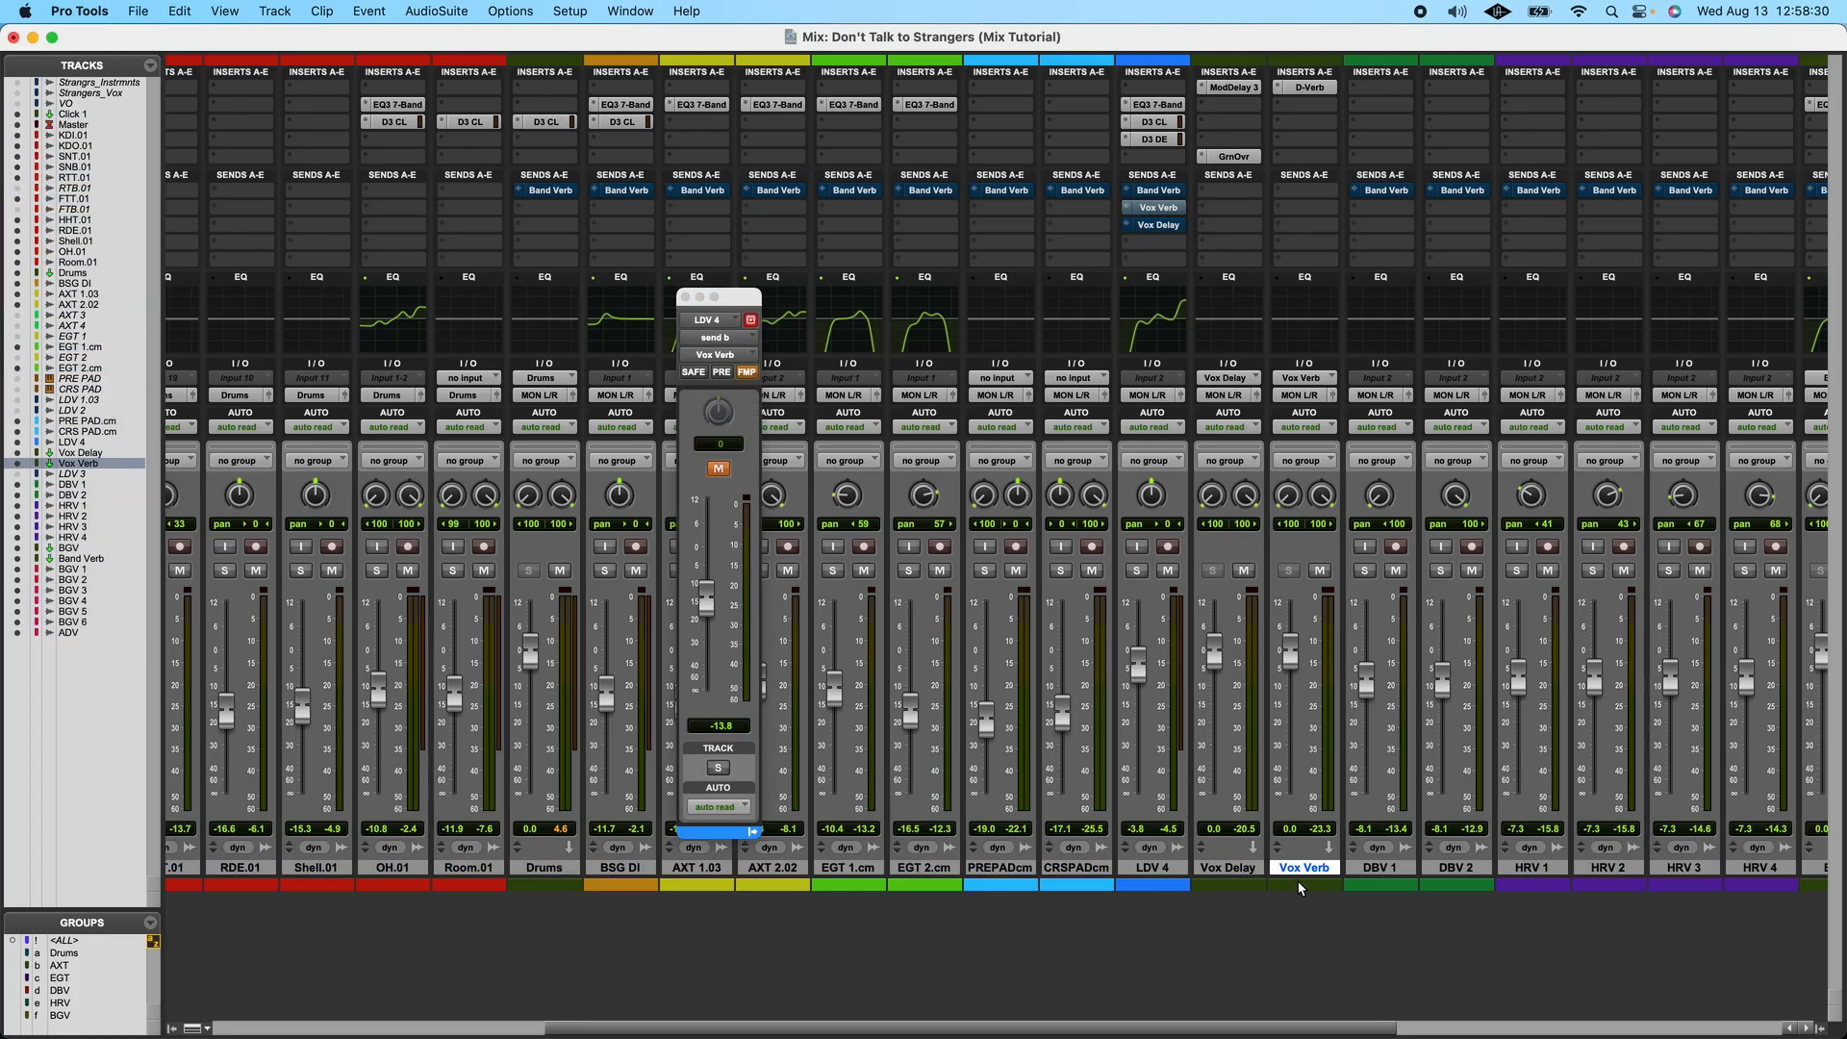
{"action": "left_click", "coordinate": [1305, 88]}
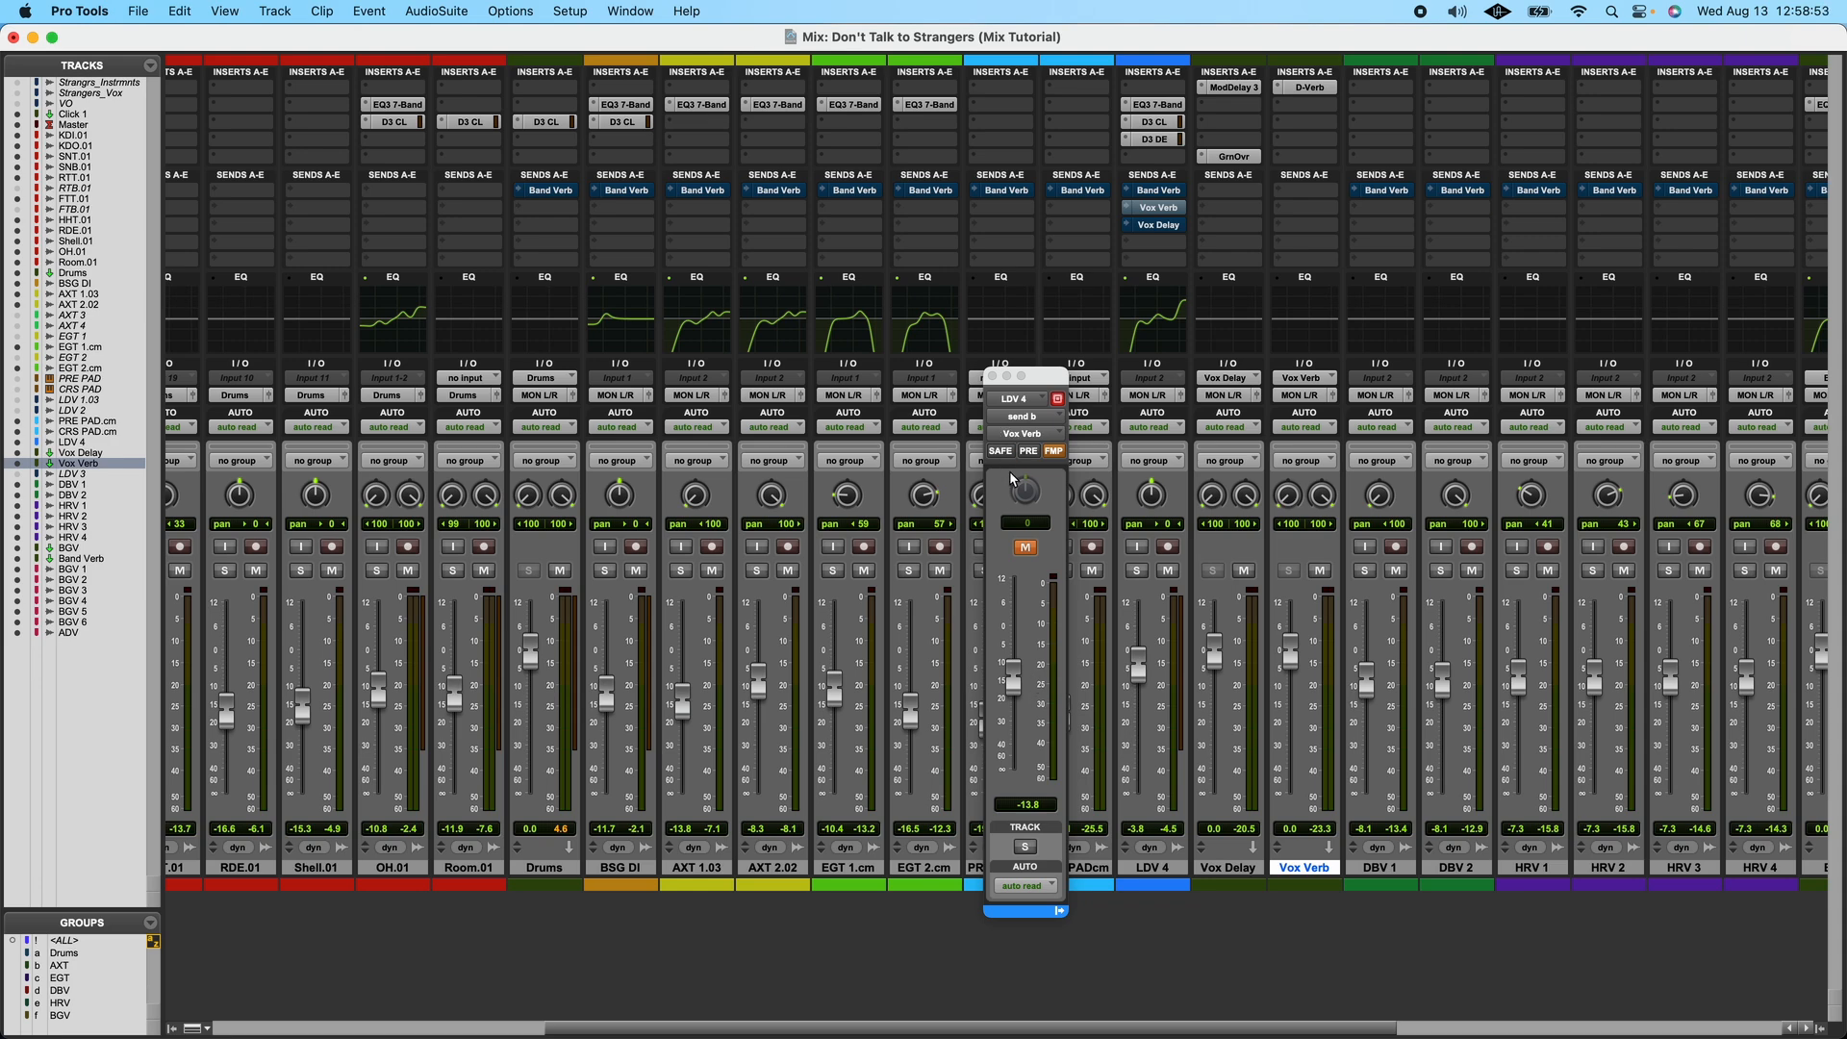
{"action": "left_click", "coordinate": [993, 376]}
- Select the tracks from Drums to BGV except Vox Delay and Vox Verb, and view the first send's options on DBV 1
{"action": "scroll", "coordinate": [769, 807], "scroll_direction": "left", "scroll_amount": 2}
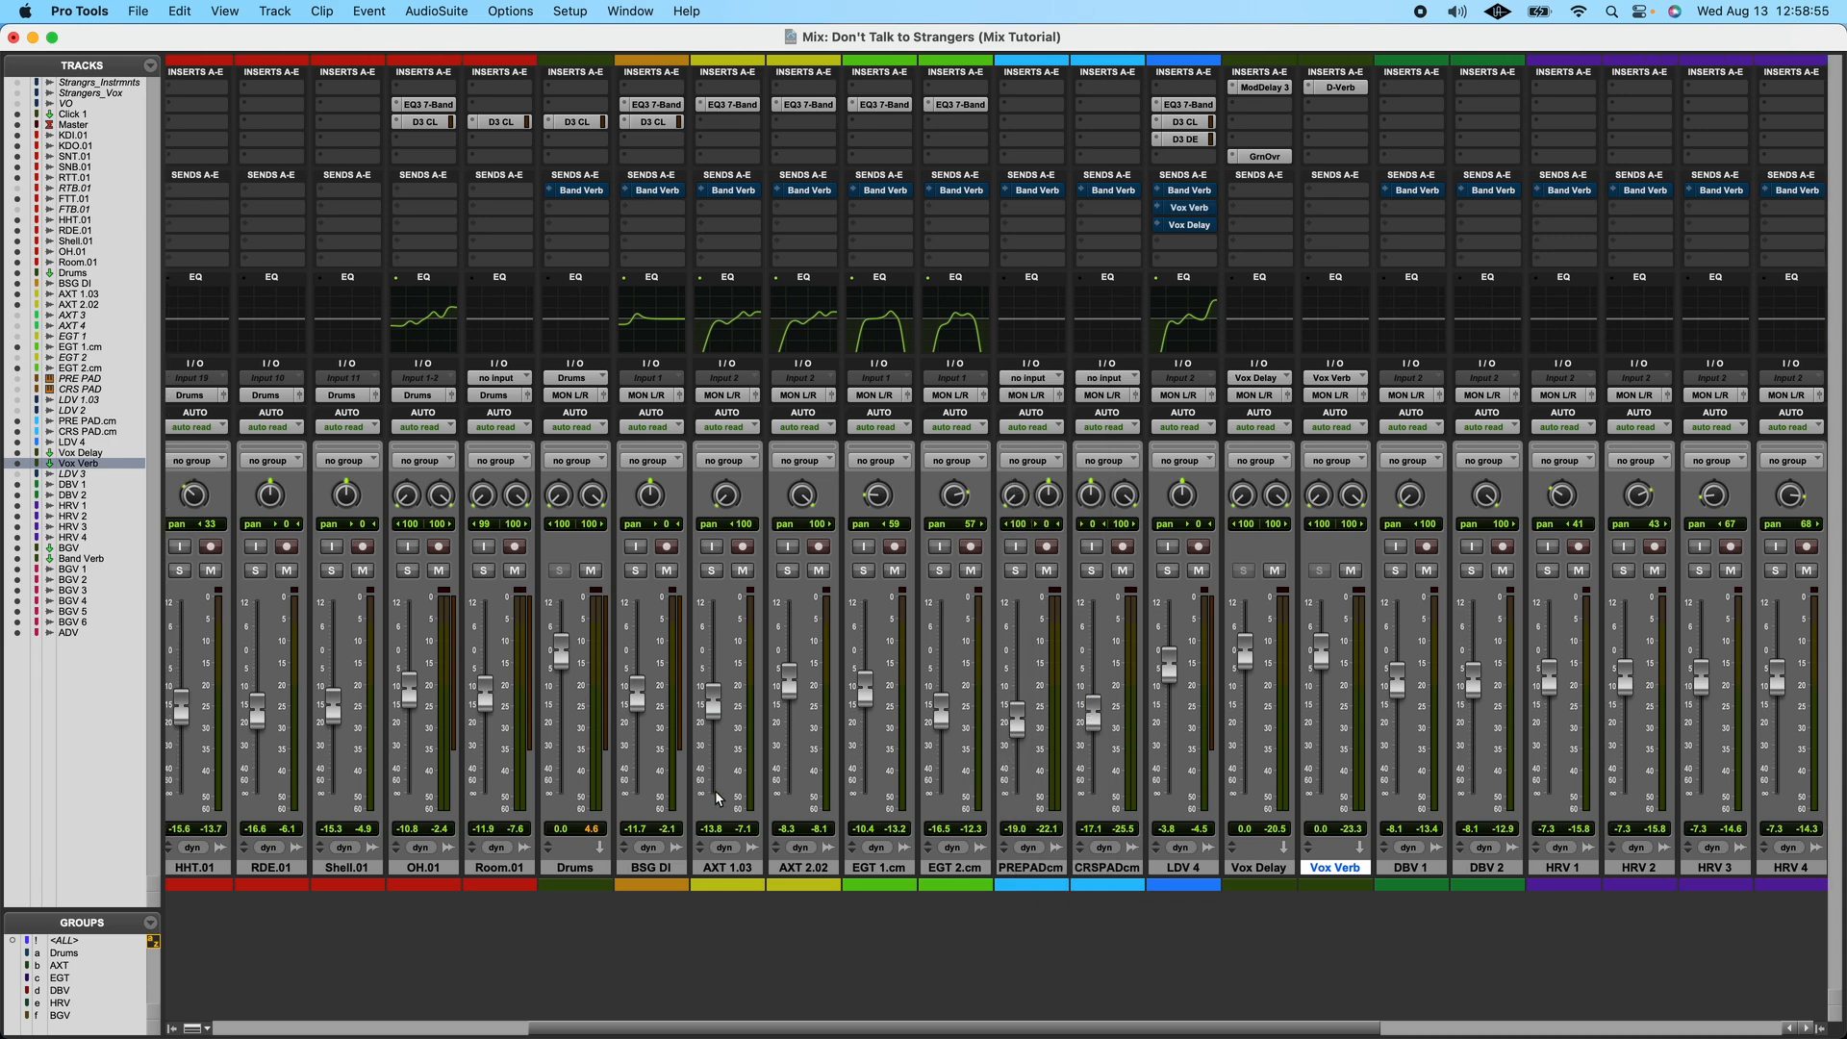
{"action": "scroll", "coordinate": [717, 794], "scroll_direction": "left", "scroll_amount": 3}
{"action": "left_click", "coordinate": [791, 870]}
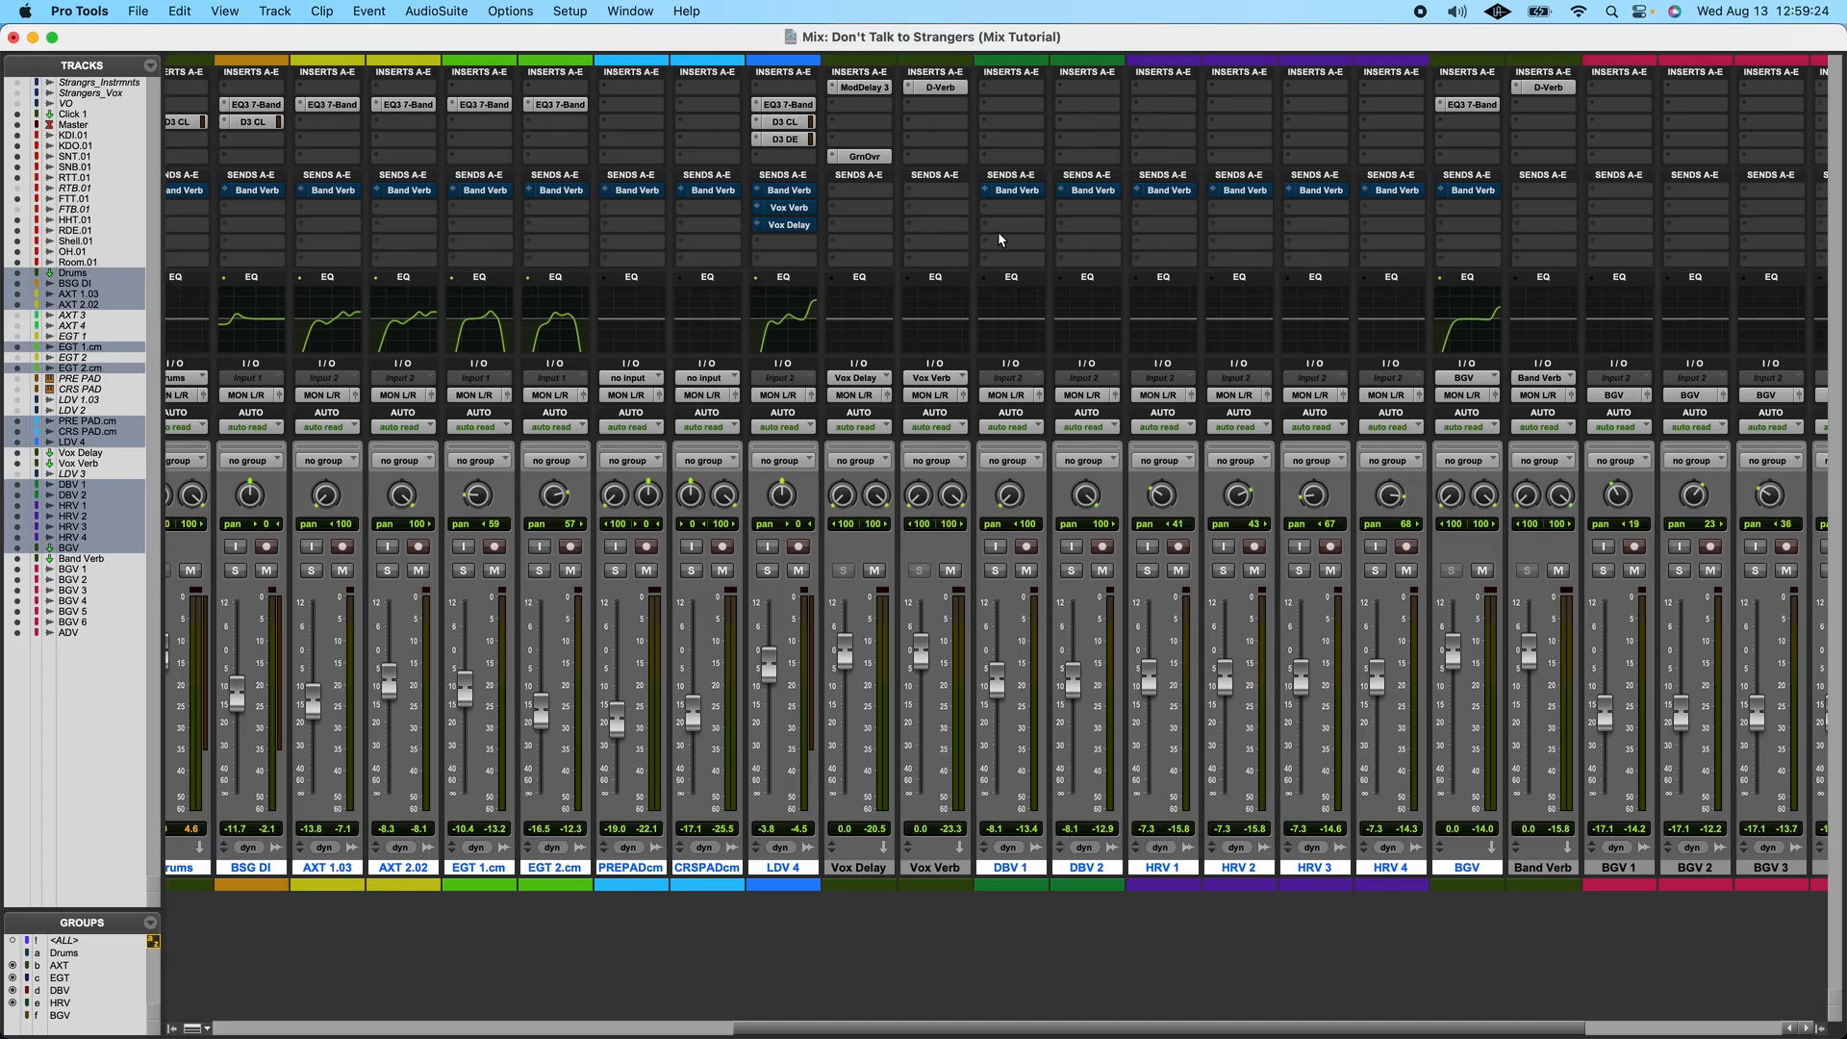
{"action": "left_click", "coordinate": [987, 198]}
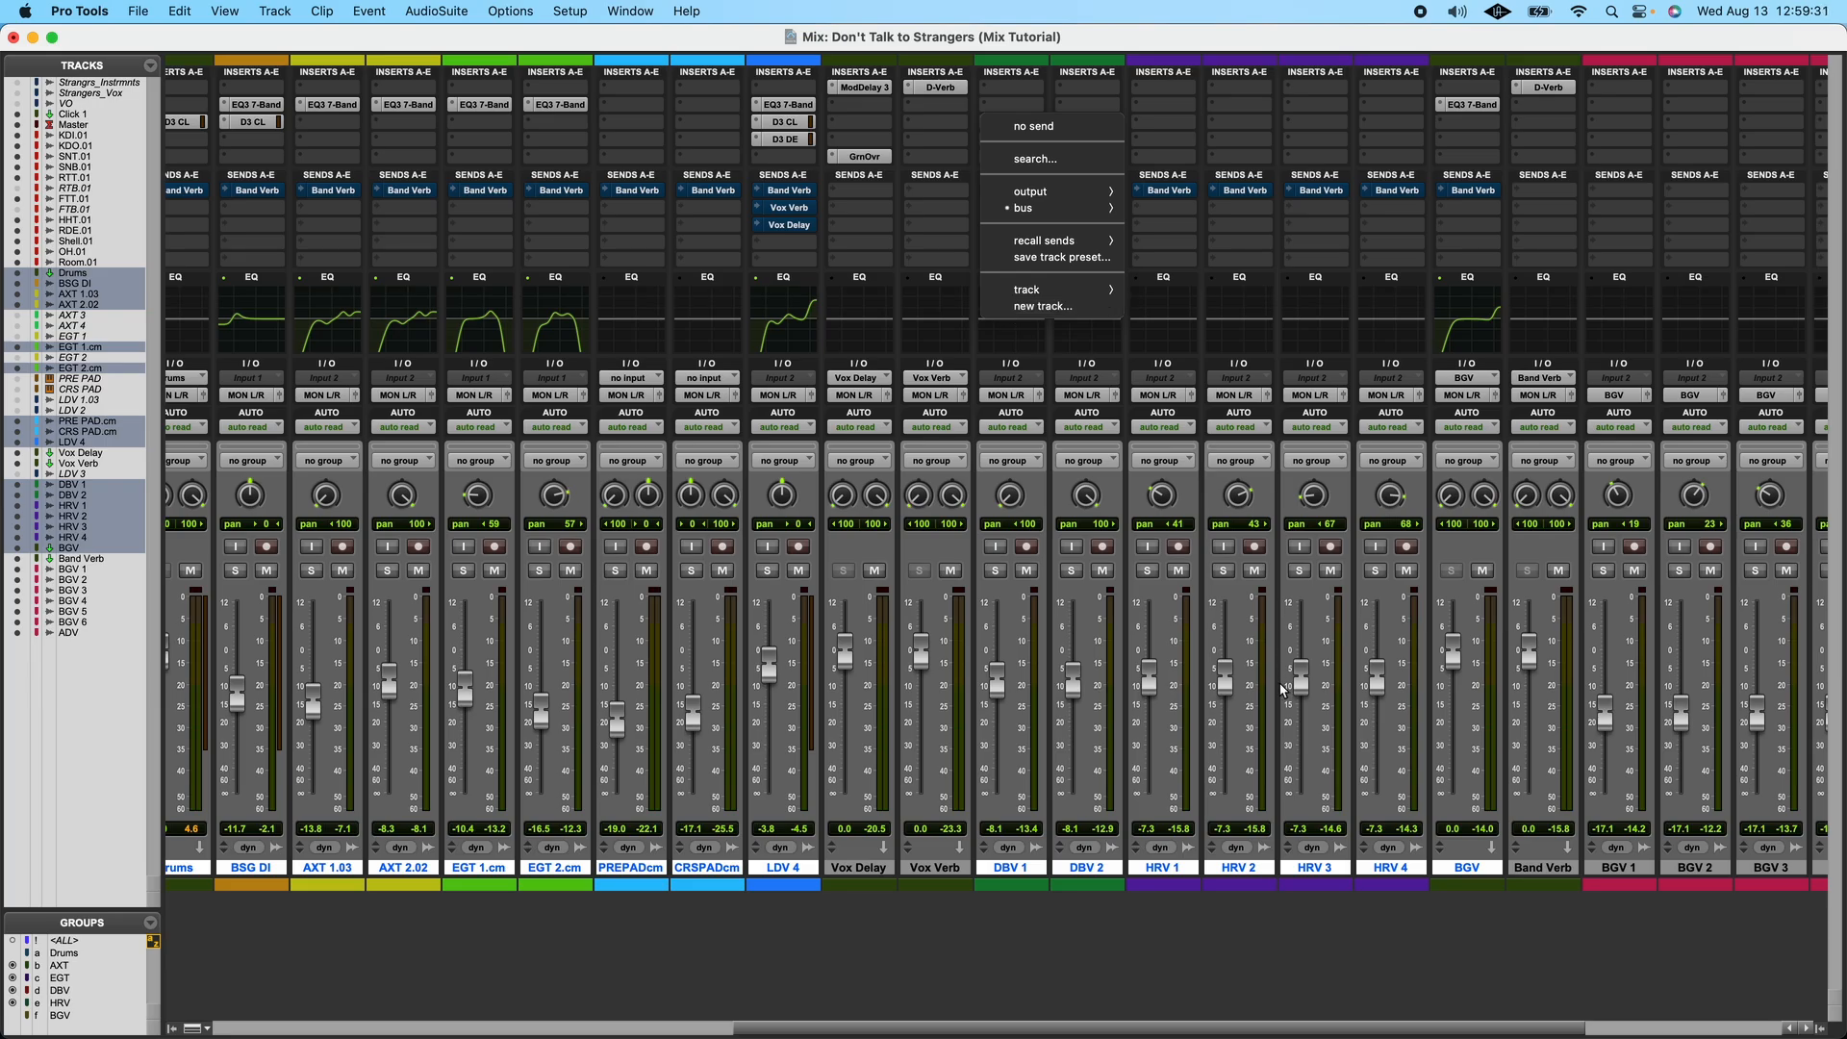
{"action": "key", "text": "Escape"}
- Select the Band Verb track and examine the settings of its D-Verb plug-in
{"action": "left_click", "coordinate": [1543, 868]}
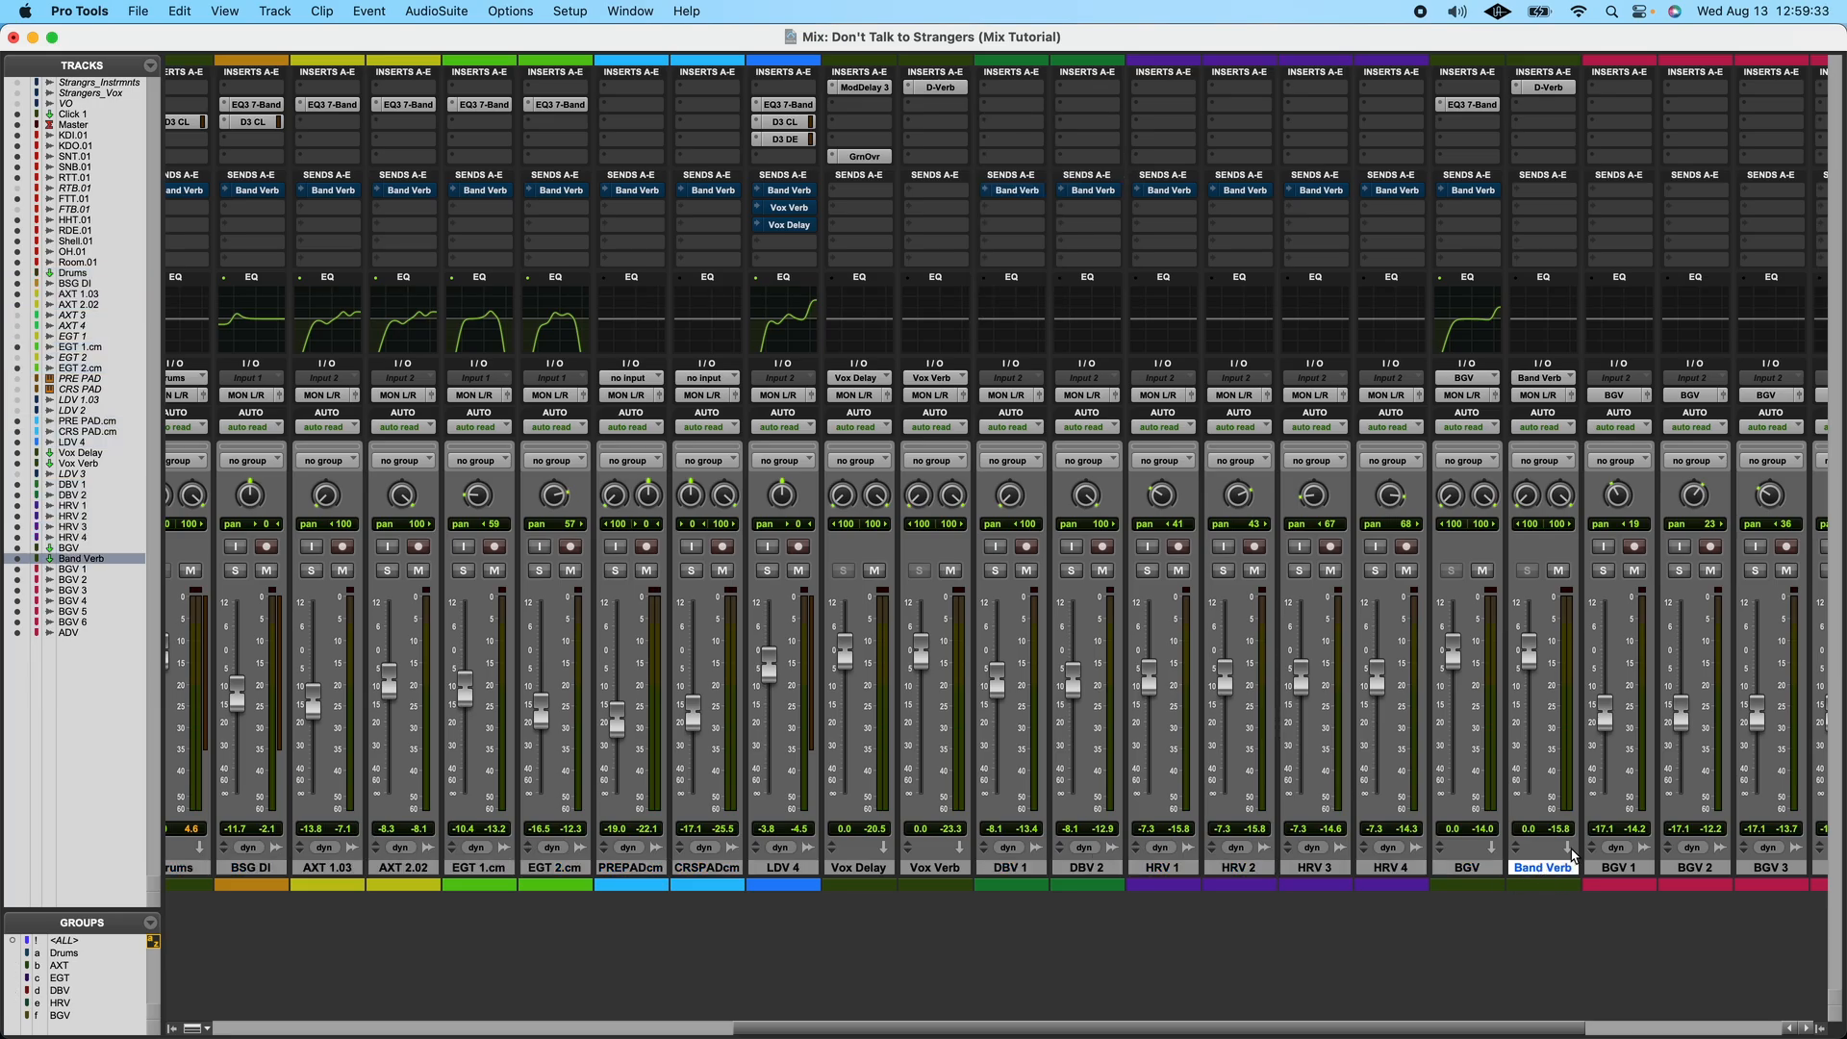
{"action": "left_click", "coordinate": [1548, 87]}
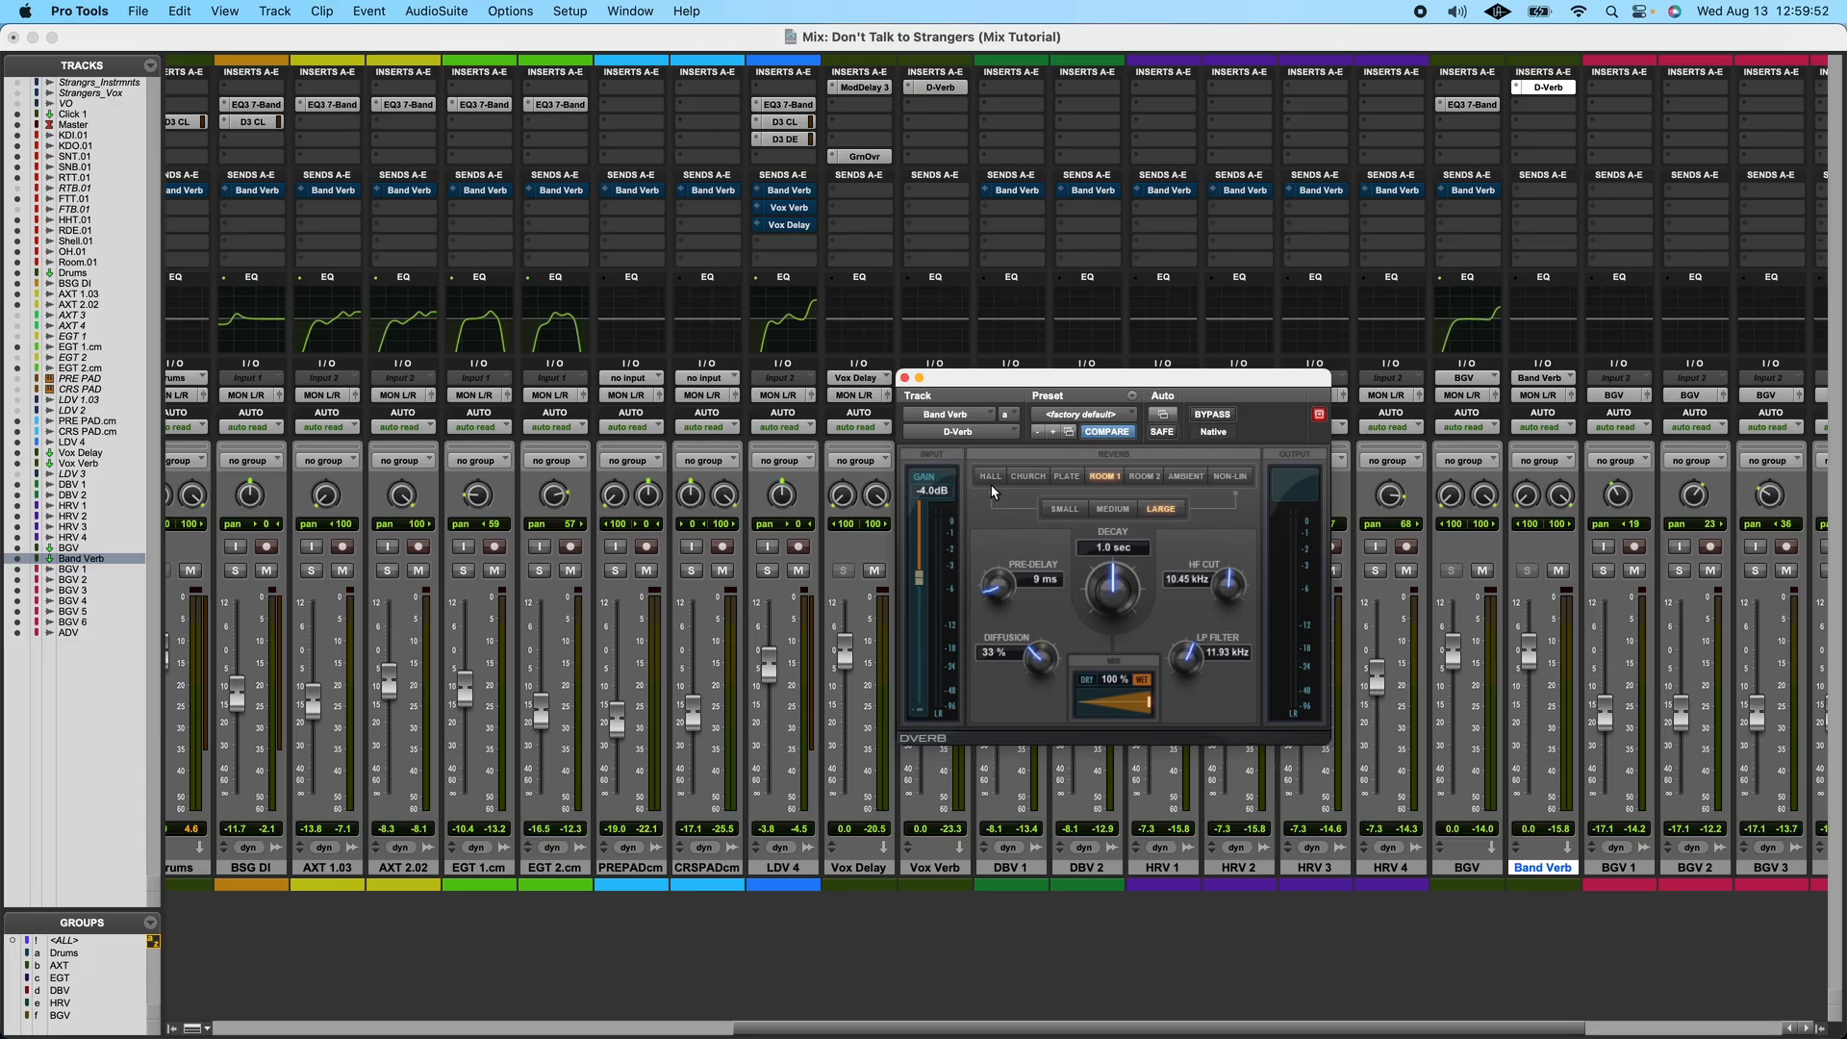
{"action": "left_click", "coordinate": [904, 378]}
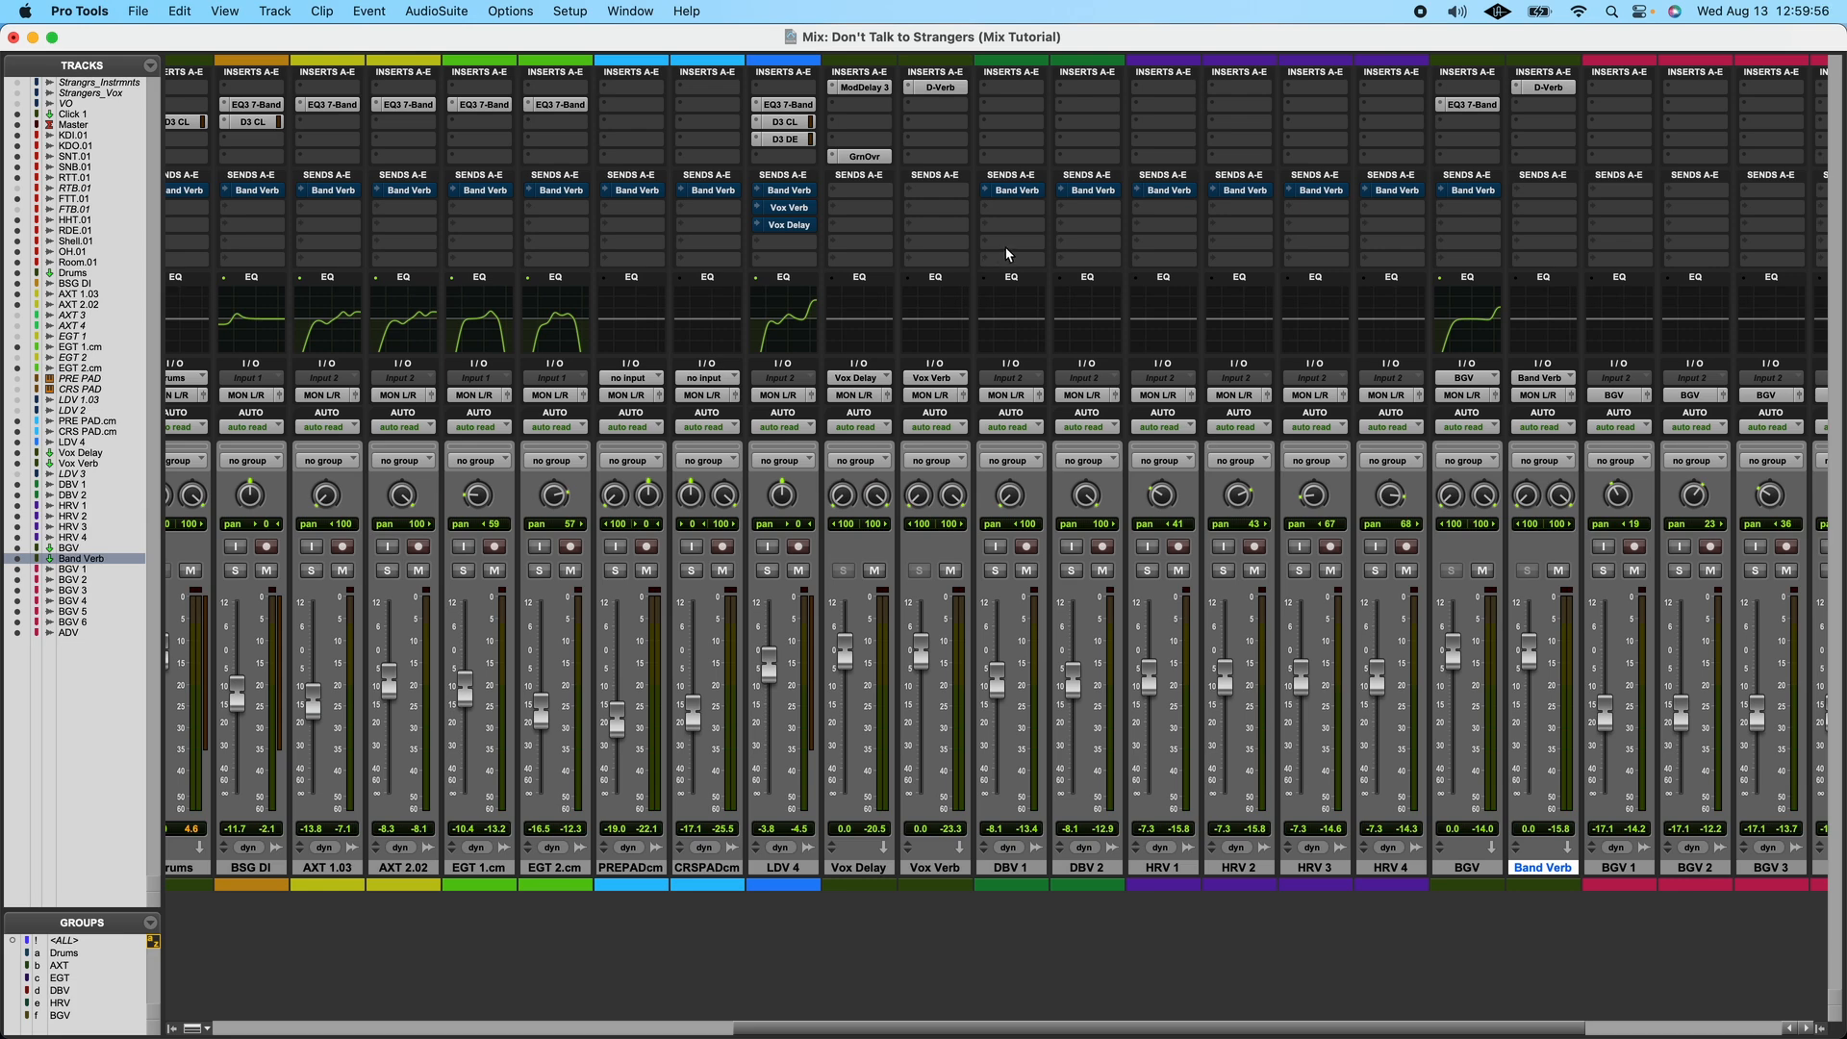
{"action": "left_click", "coordinate": [984, 196], "text": "super"}
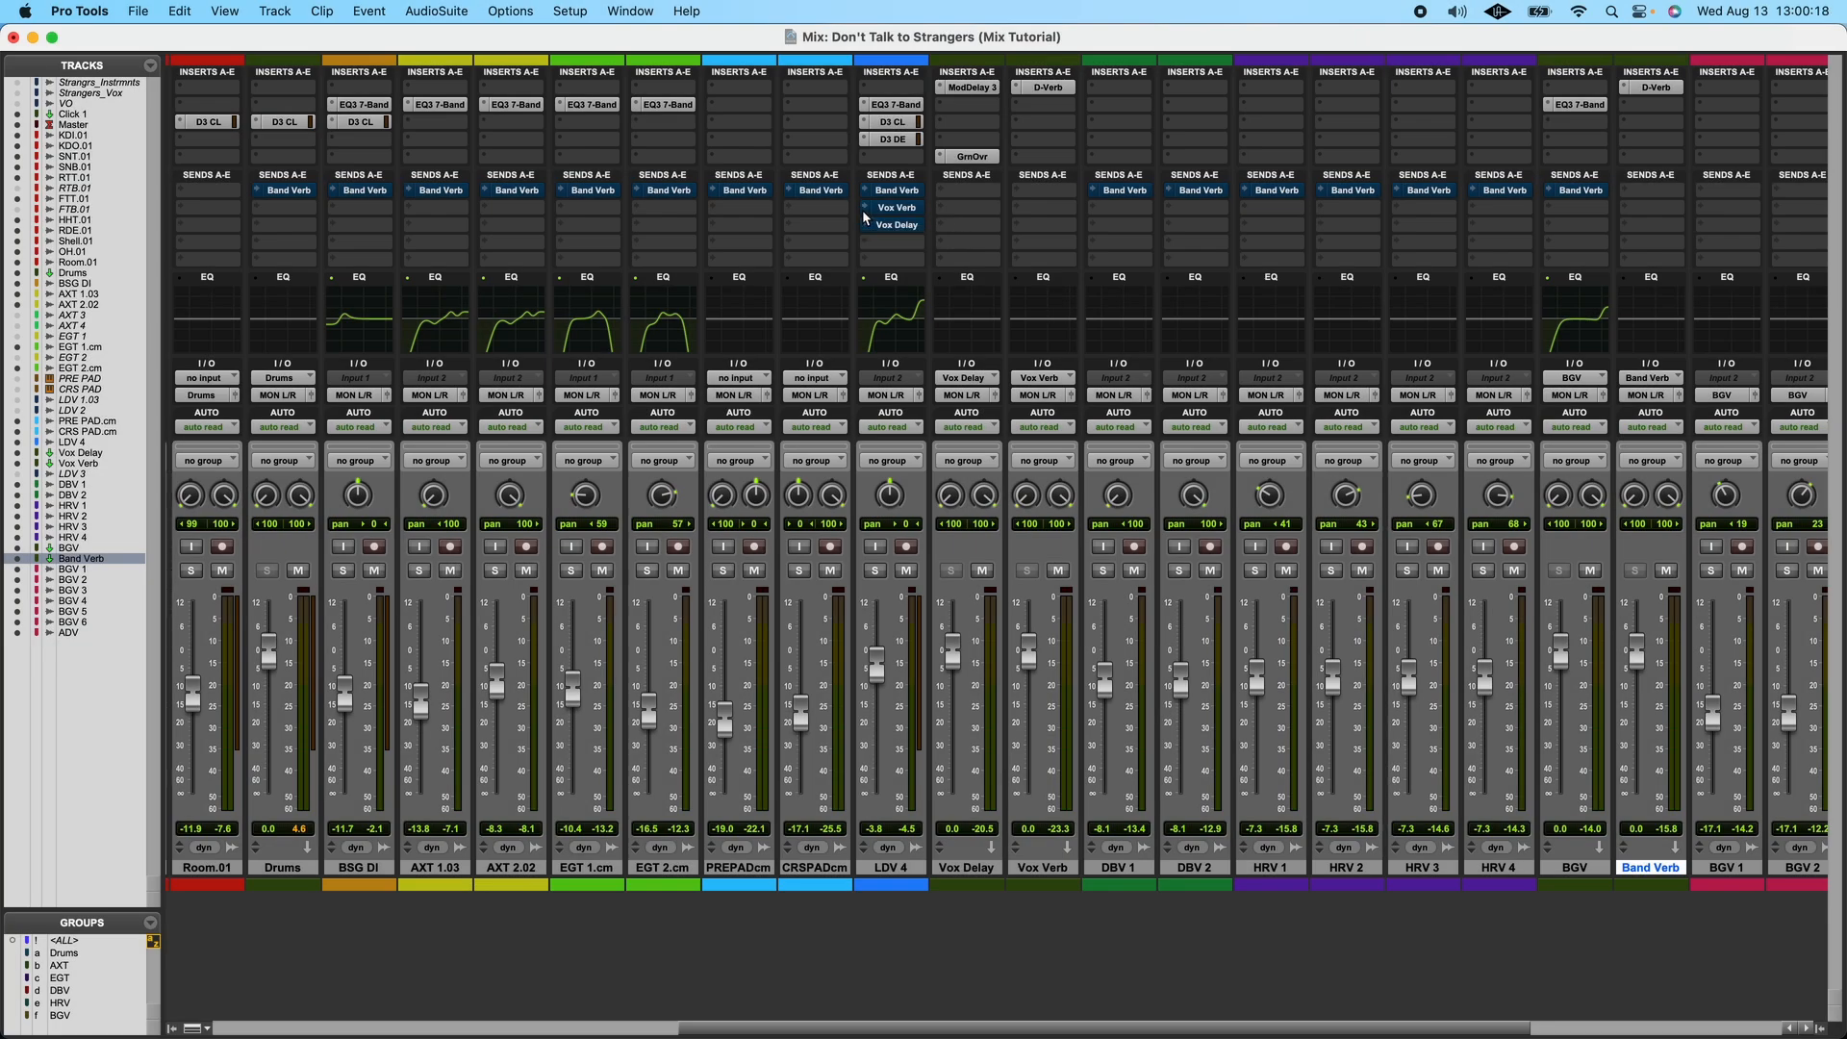
- View the options of LDV 4's Vox Delay send and open the ModDelay 3 plug-in on the Vox Delay track
{"action": "left_click", "coordinate": [889, 224]}
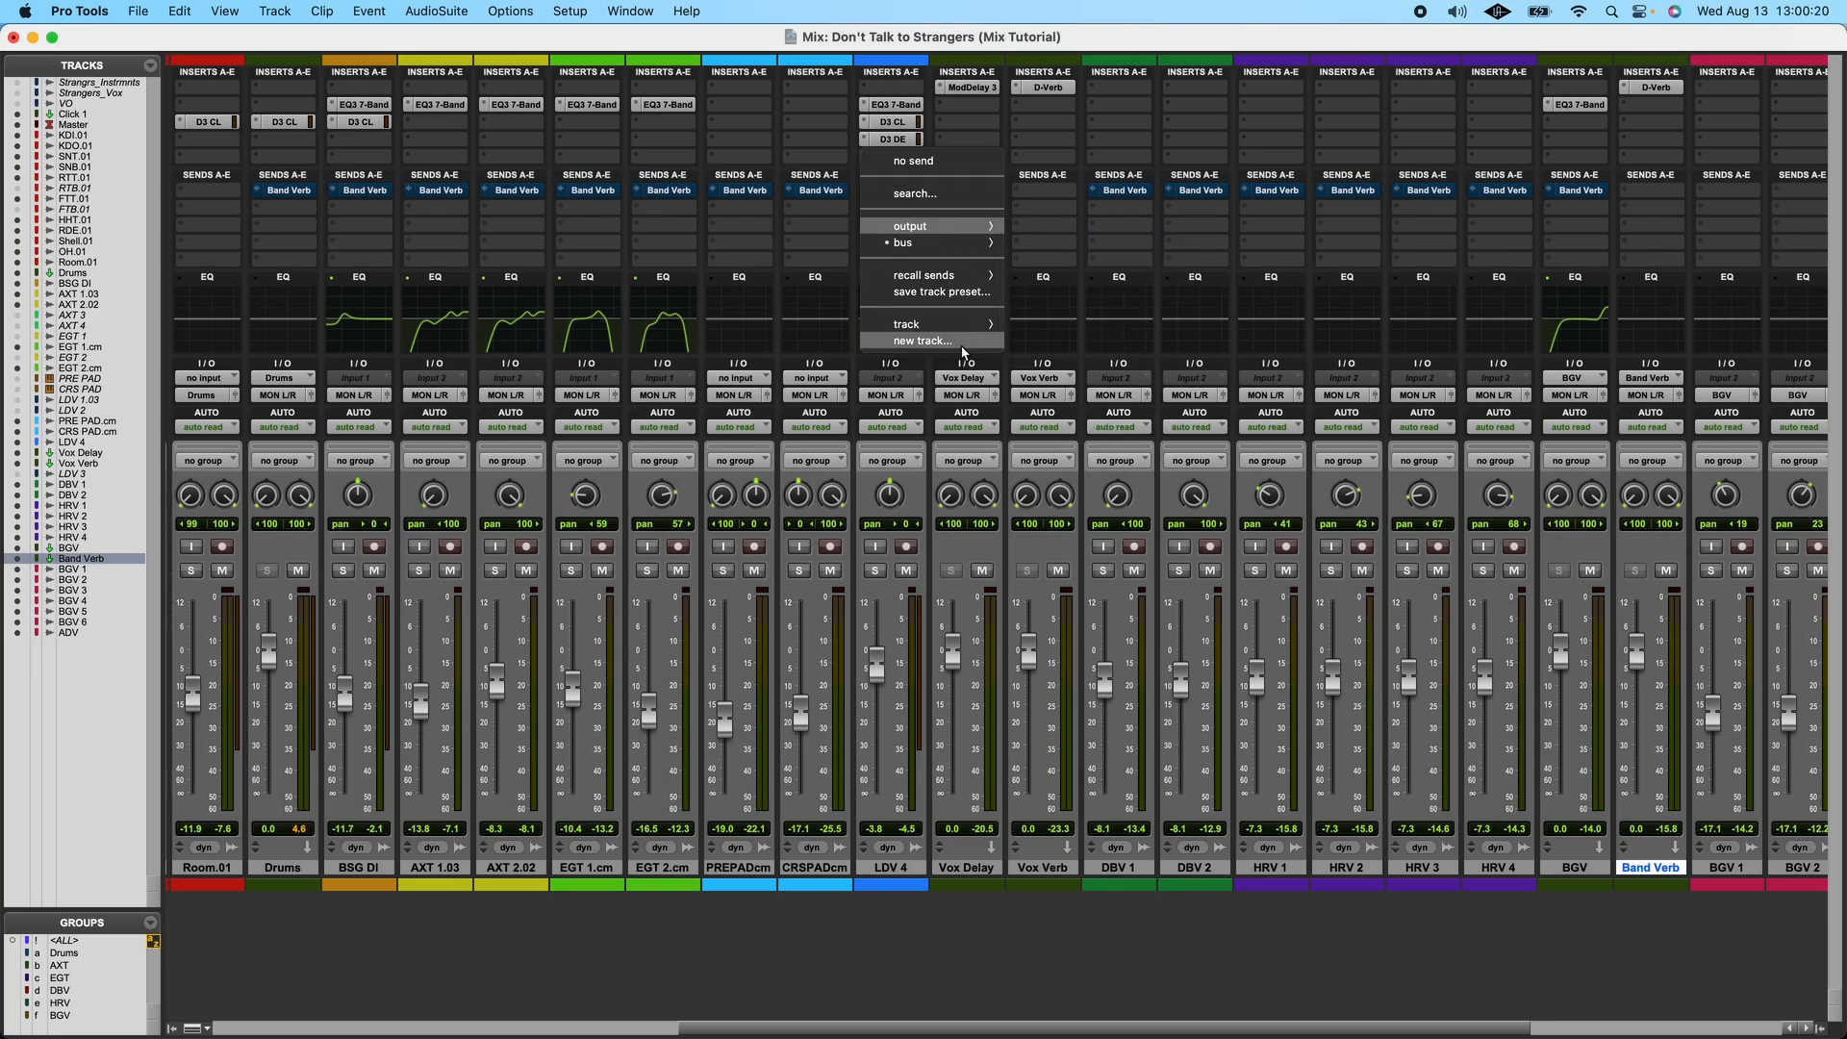
{"action": "key", "text": "Escape"}
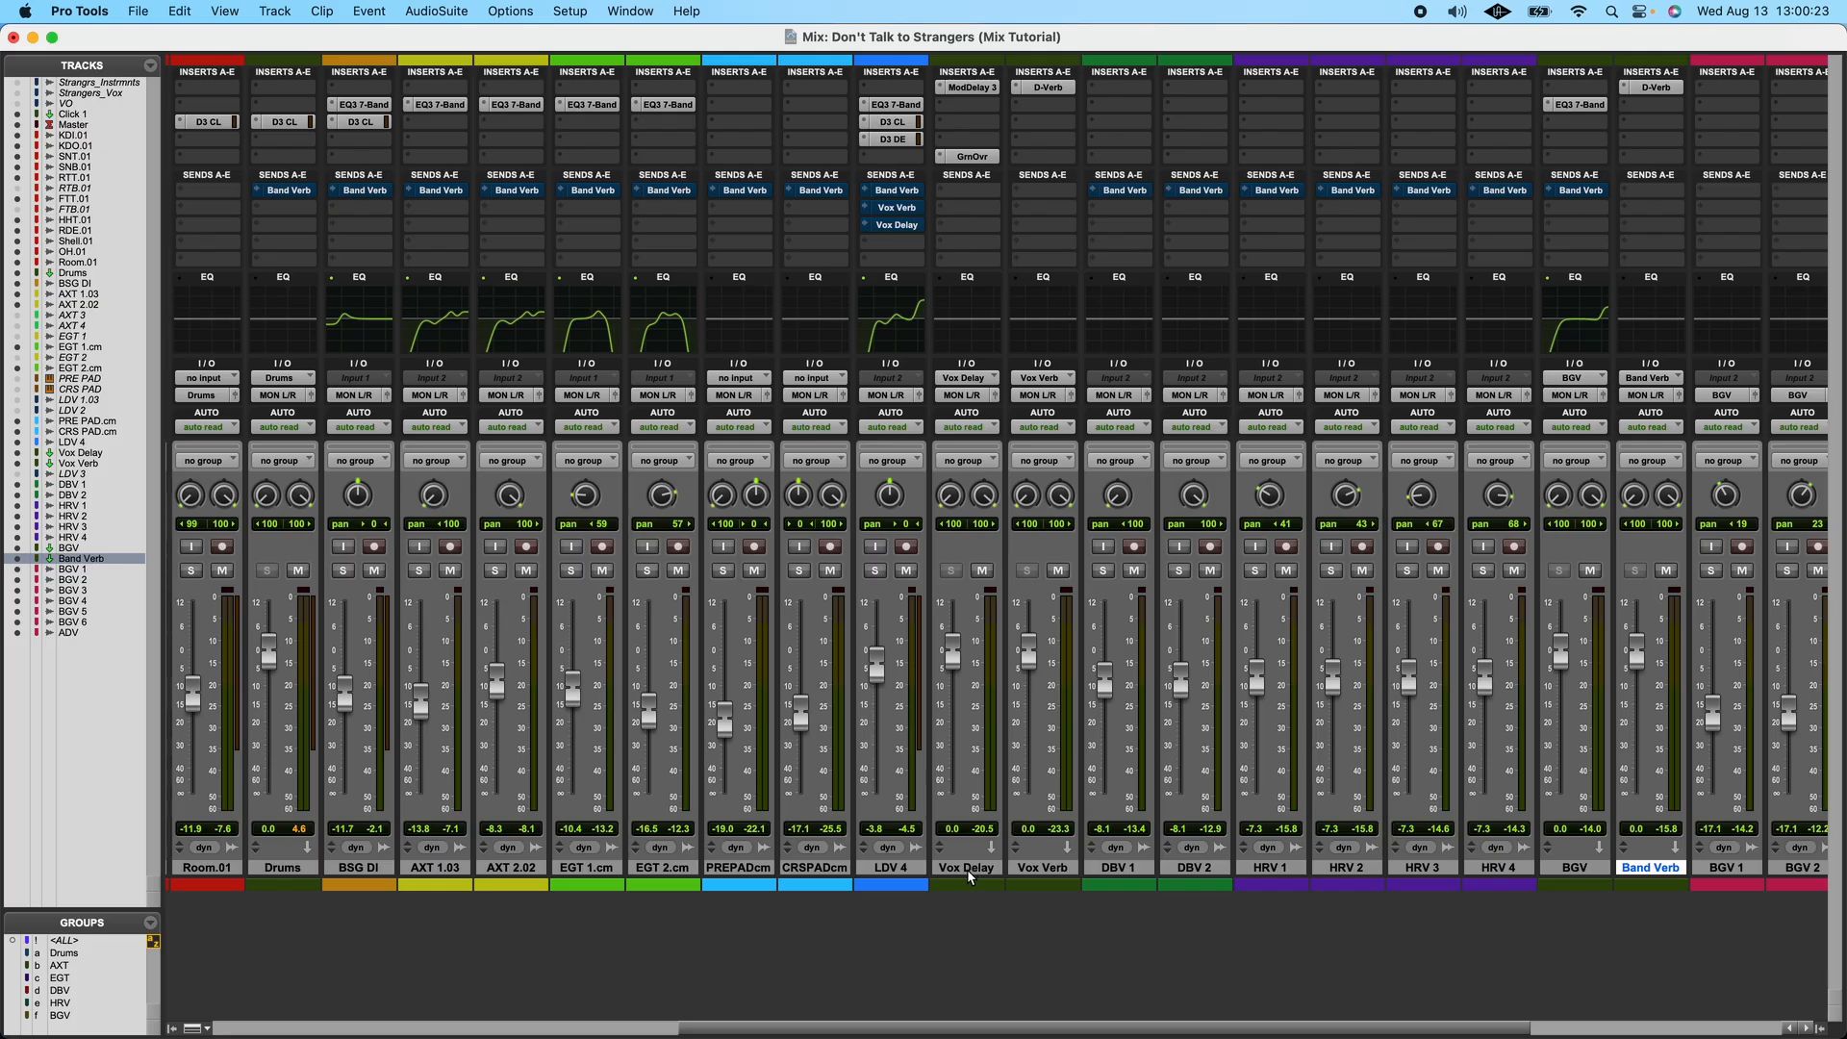
{"action": "left_click", "coordinate": [971, 87]}
{"action": "left_click_drag", "start_coordinate": [1254, 388], "coordinate": [1181, 383]}
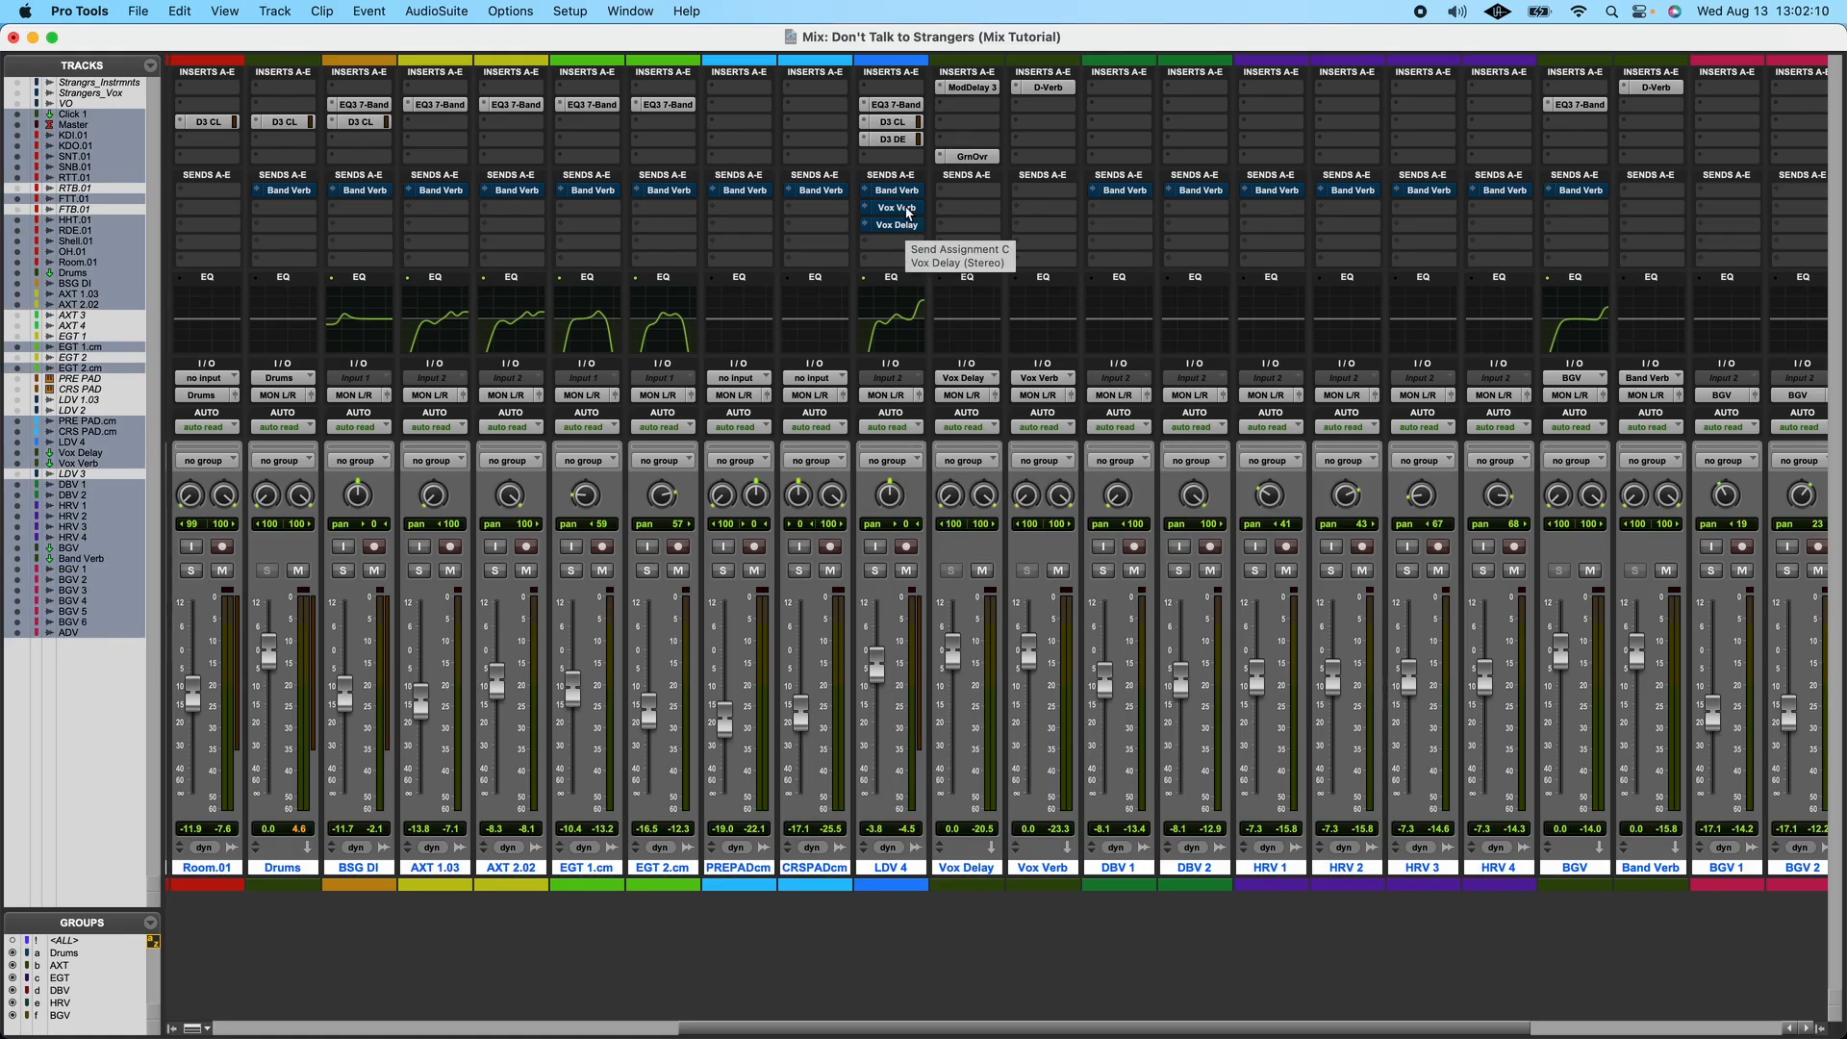
- Play the song and compare the mix with the Band Verb, Vox Verb and Vox Delay sends bypassed and active
{"action": "key", "text": "space"}
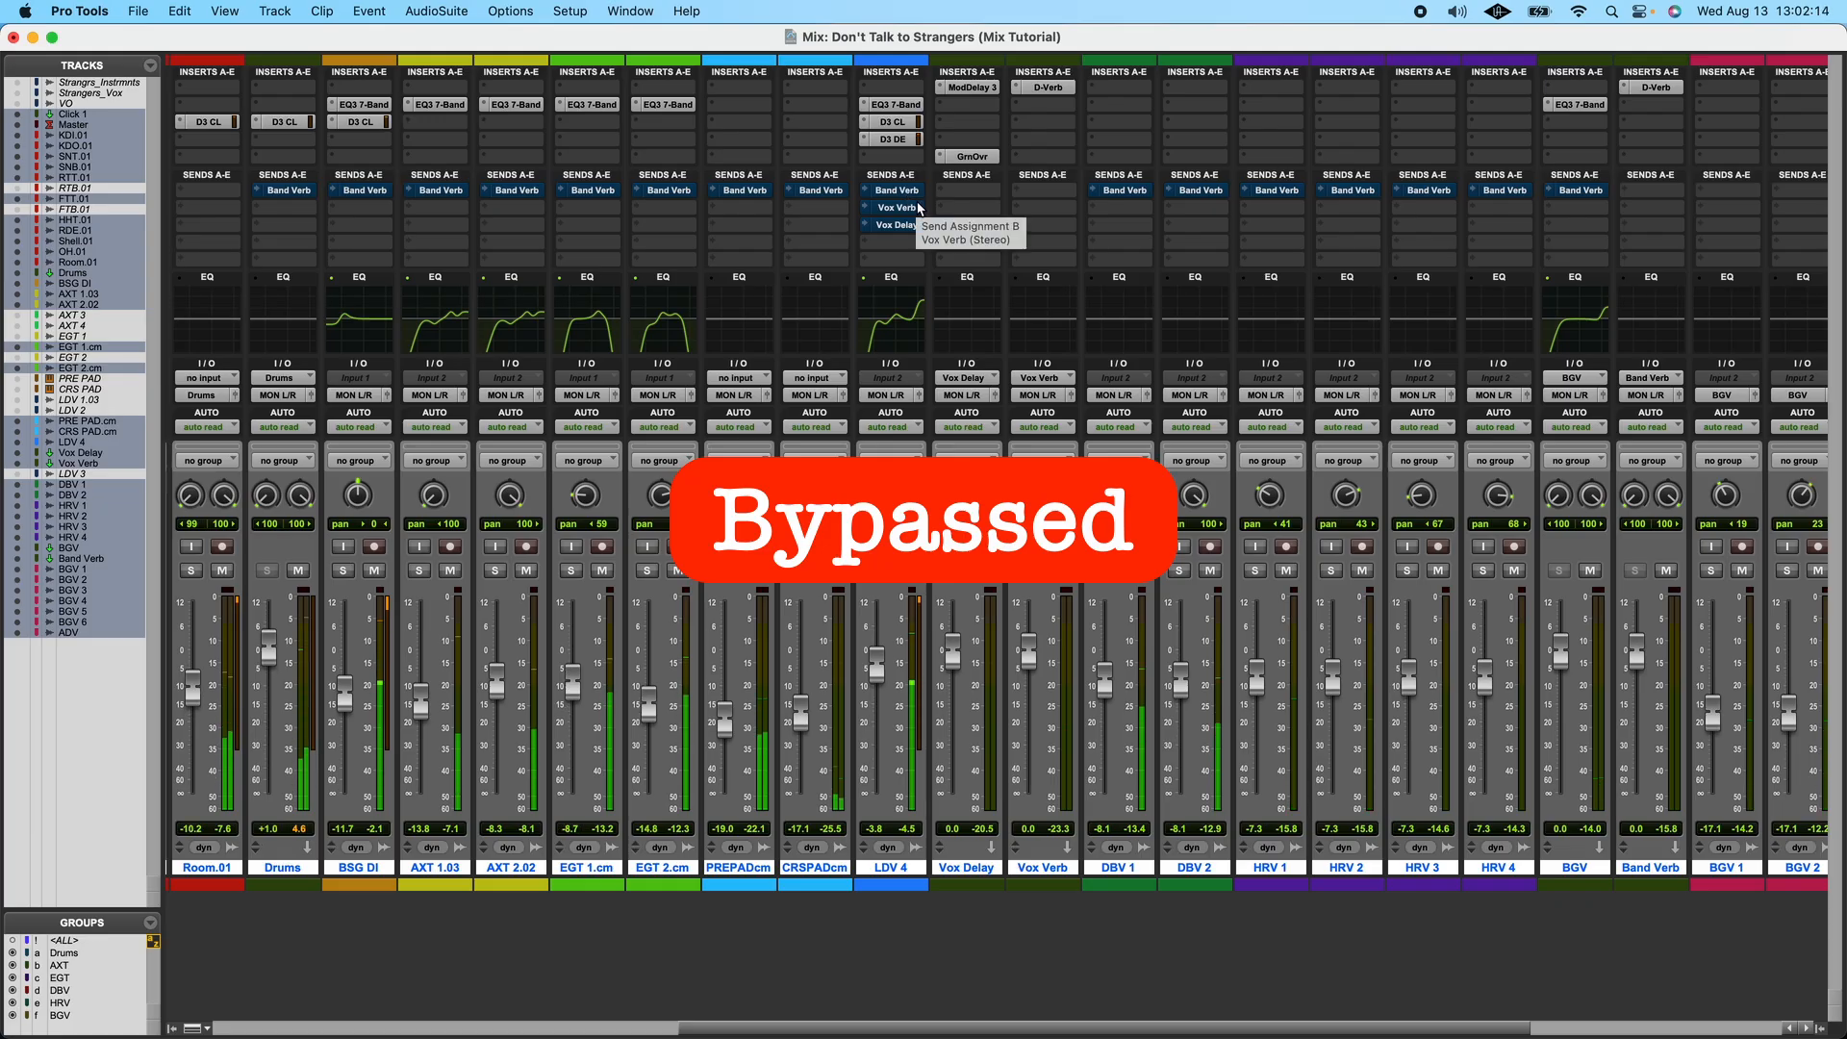
{"action": "left_click", "coordinate": [895, 199], "text": "alt+super"}
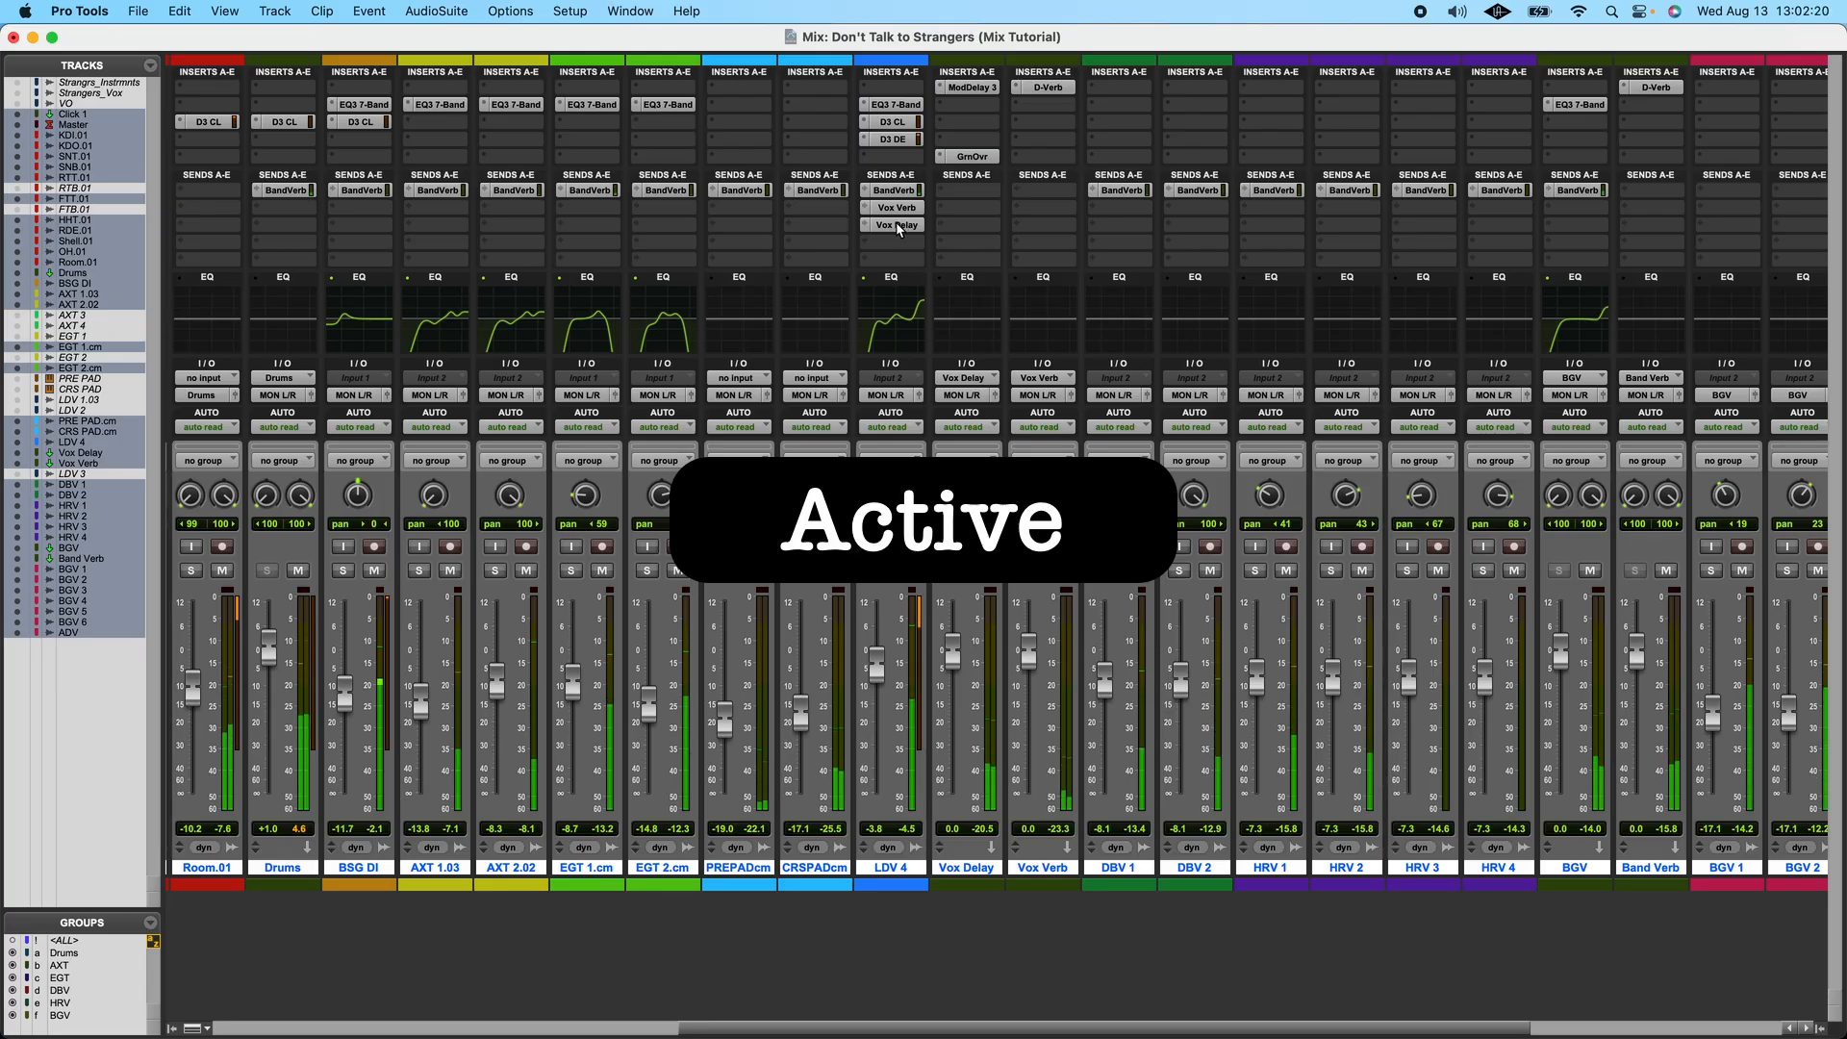
{"action": "left_click", "coordinate": [897, 226], "text": "super"}
{"action": "left_click", "coordinate": [899, 207], "text": "super"}
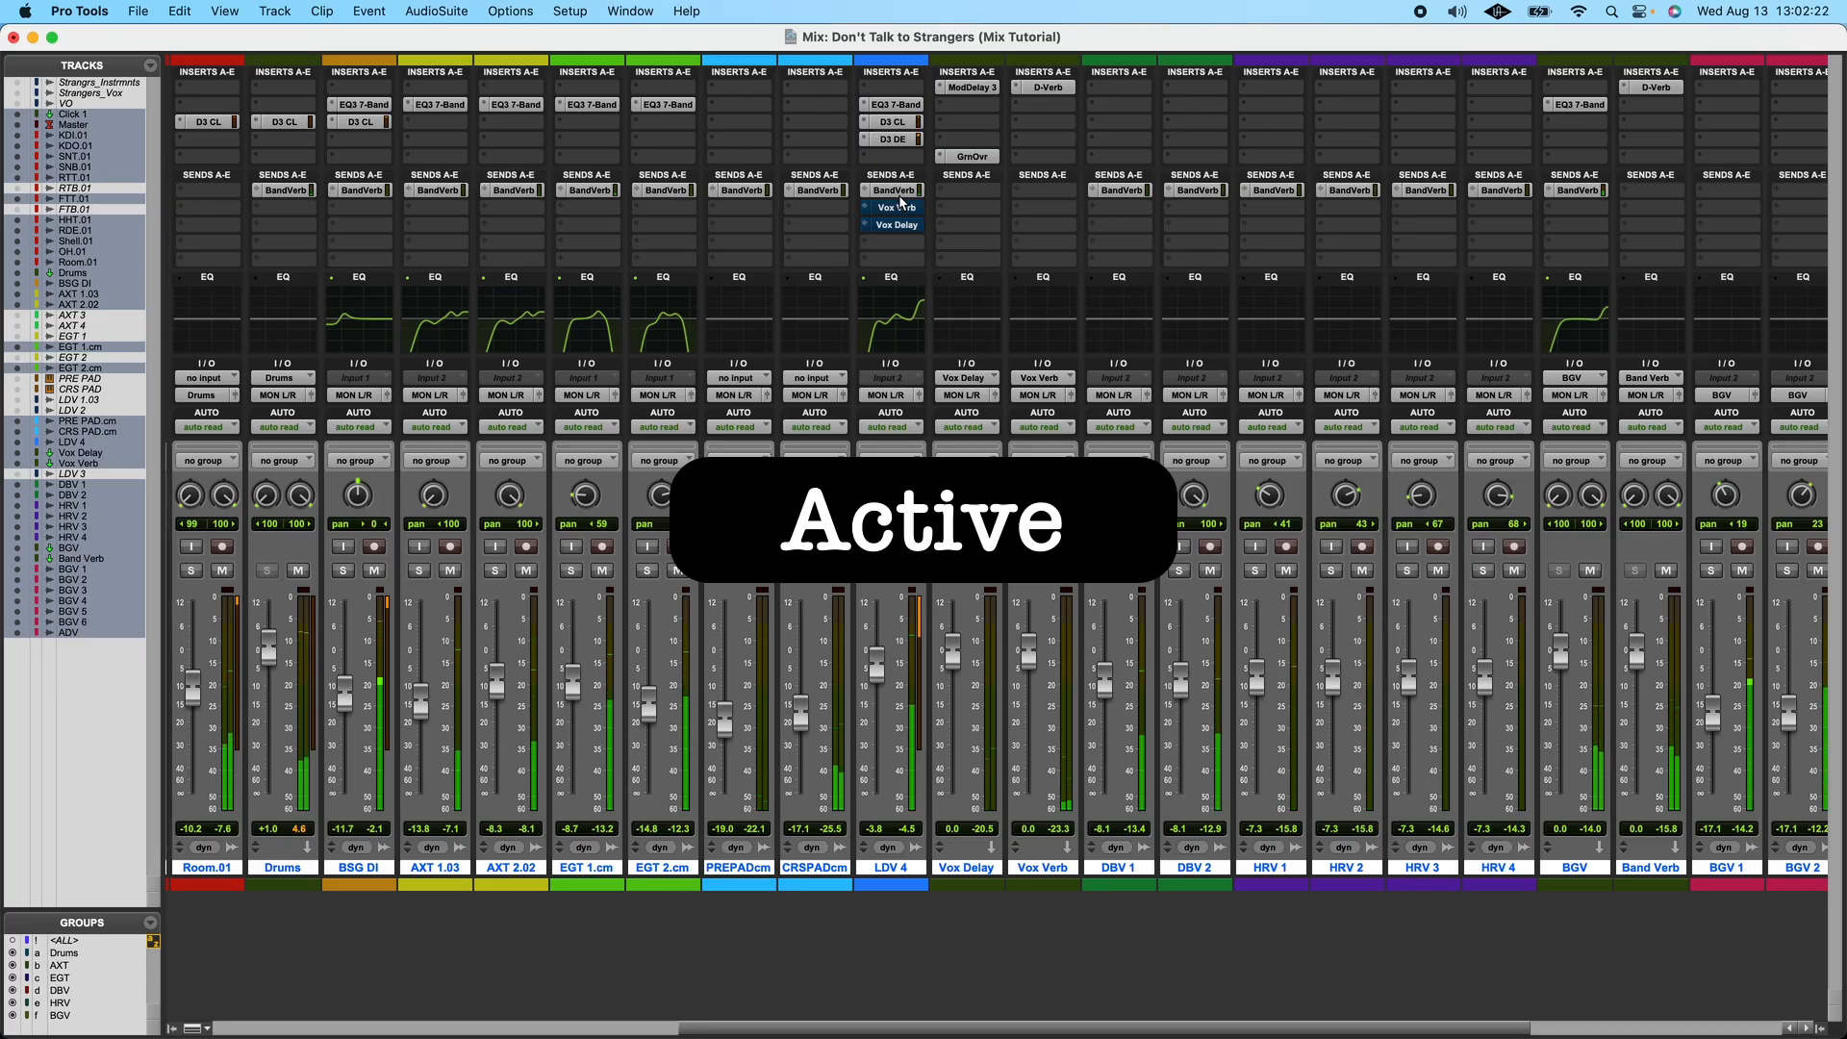
{"action": "left_click", "coordinate": [900, 203], "text": "alt+super"}
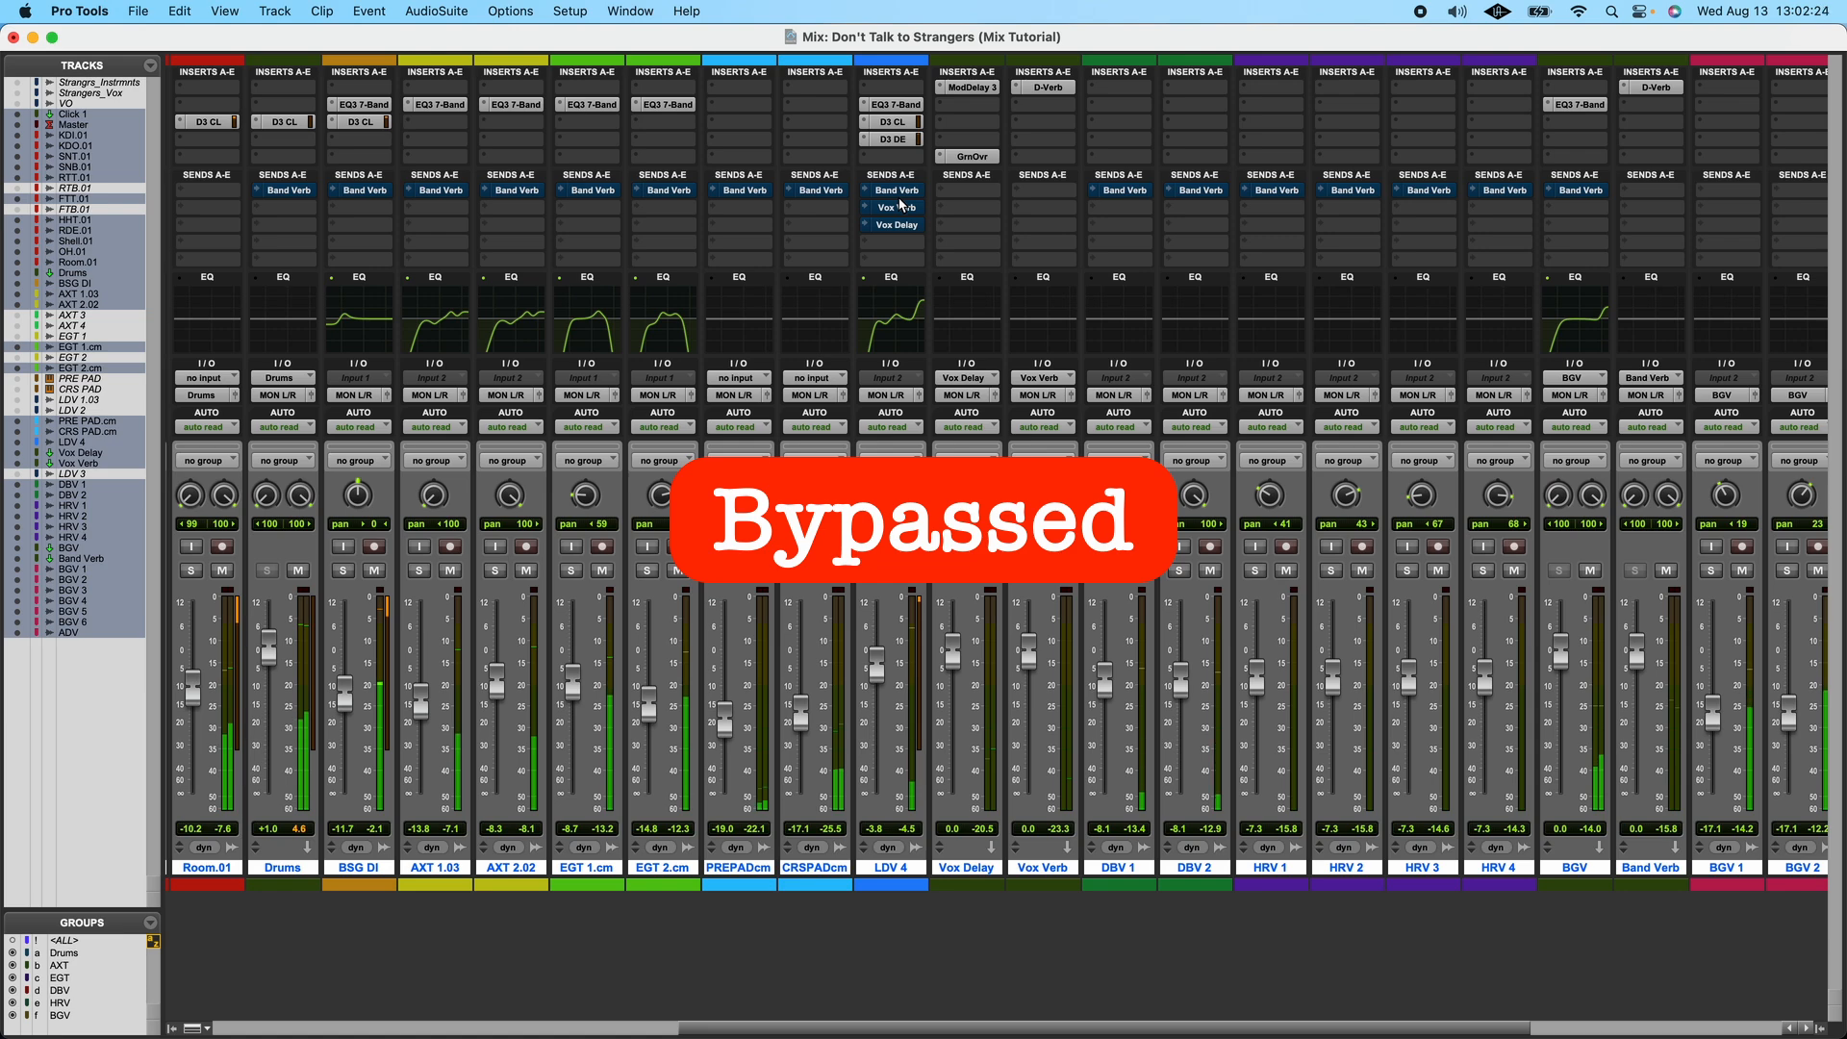
{"action": "left_click", "coordinate": [899, 204], "text": "alt+super"}
{"action": "left_click", "coordinate": [900, 226], "text": "super"}
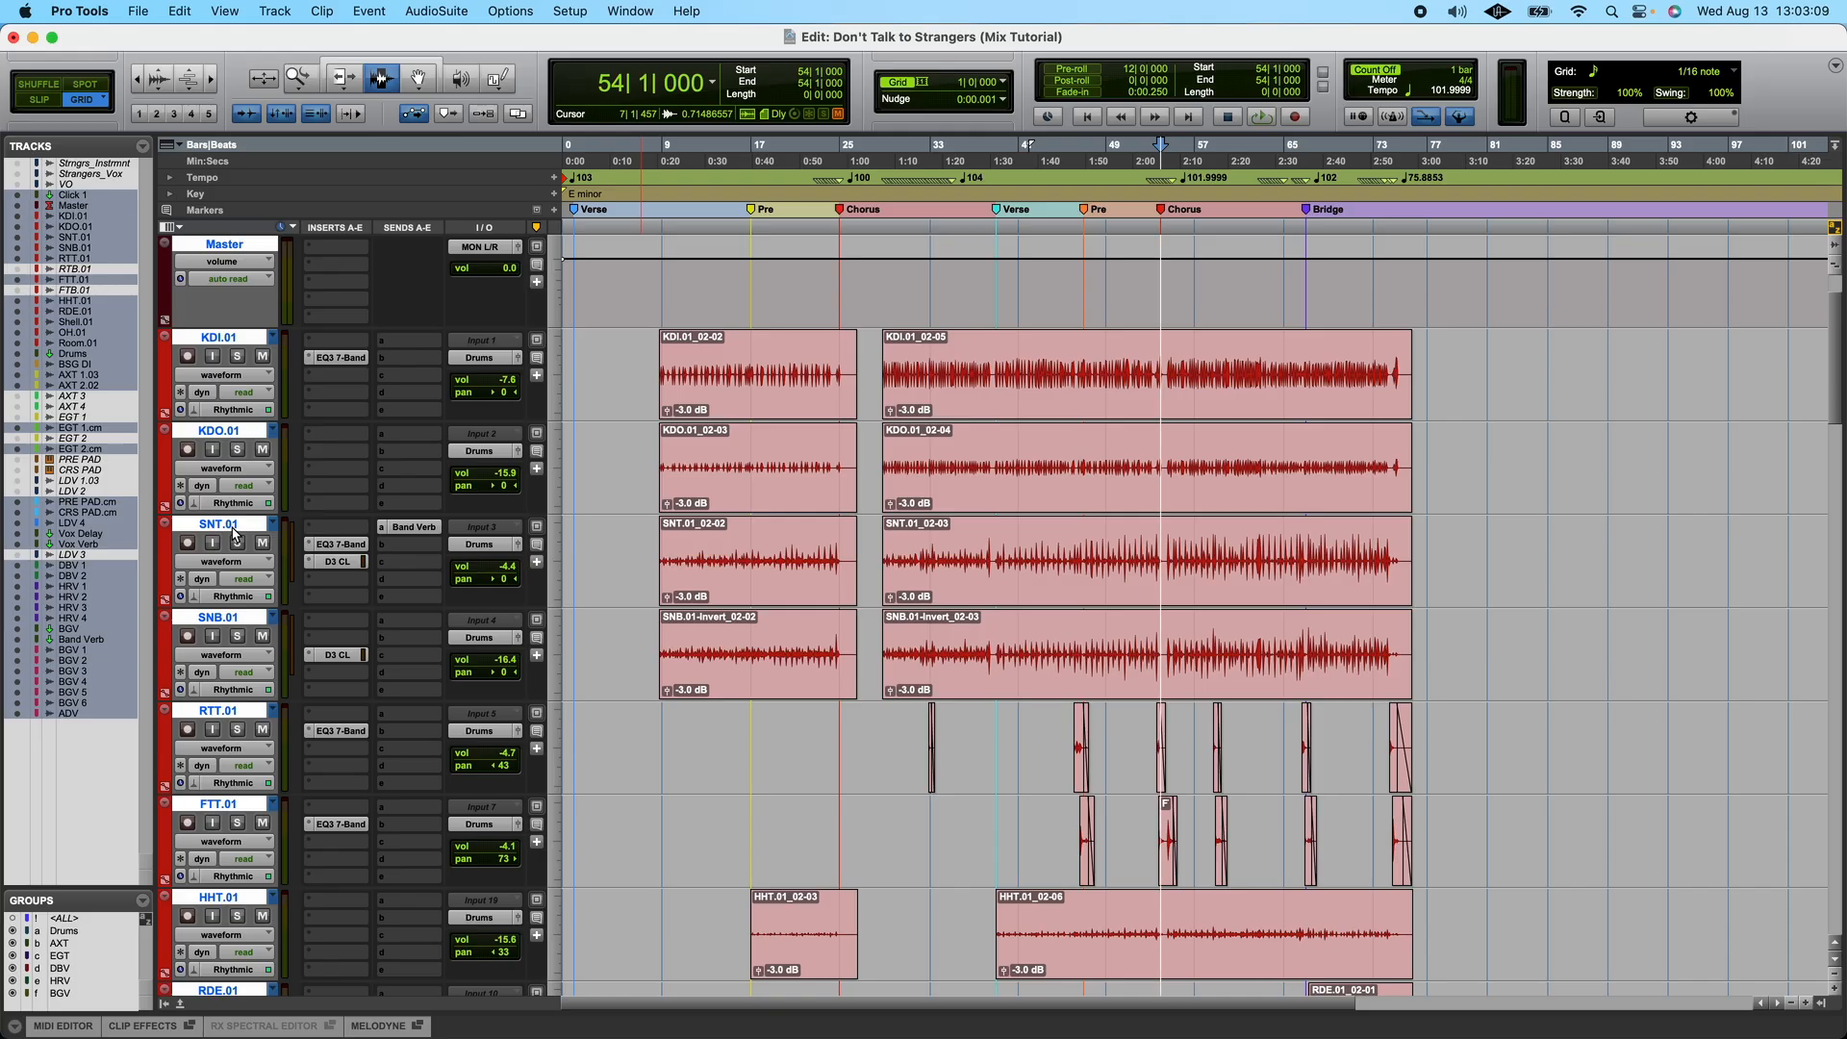
- Show the volume automation on all tracks in the Edit window and place the edit cursor at bar 39 on Room.01
{"action": "key", "text": "ctrl+minus"}
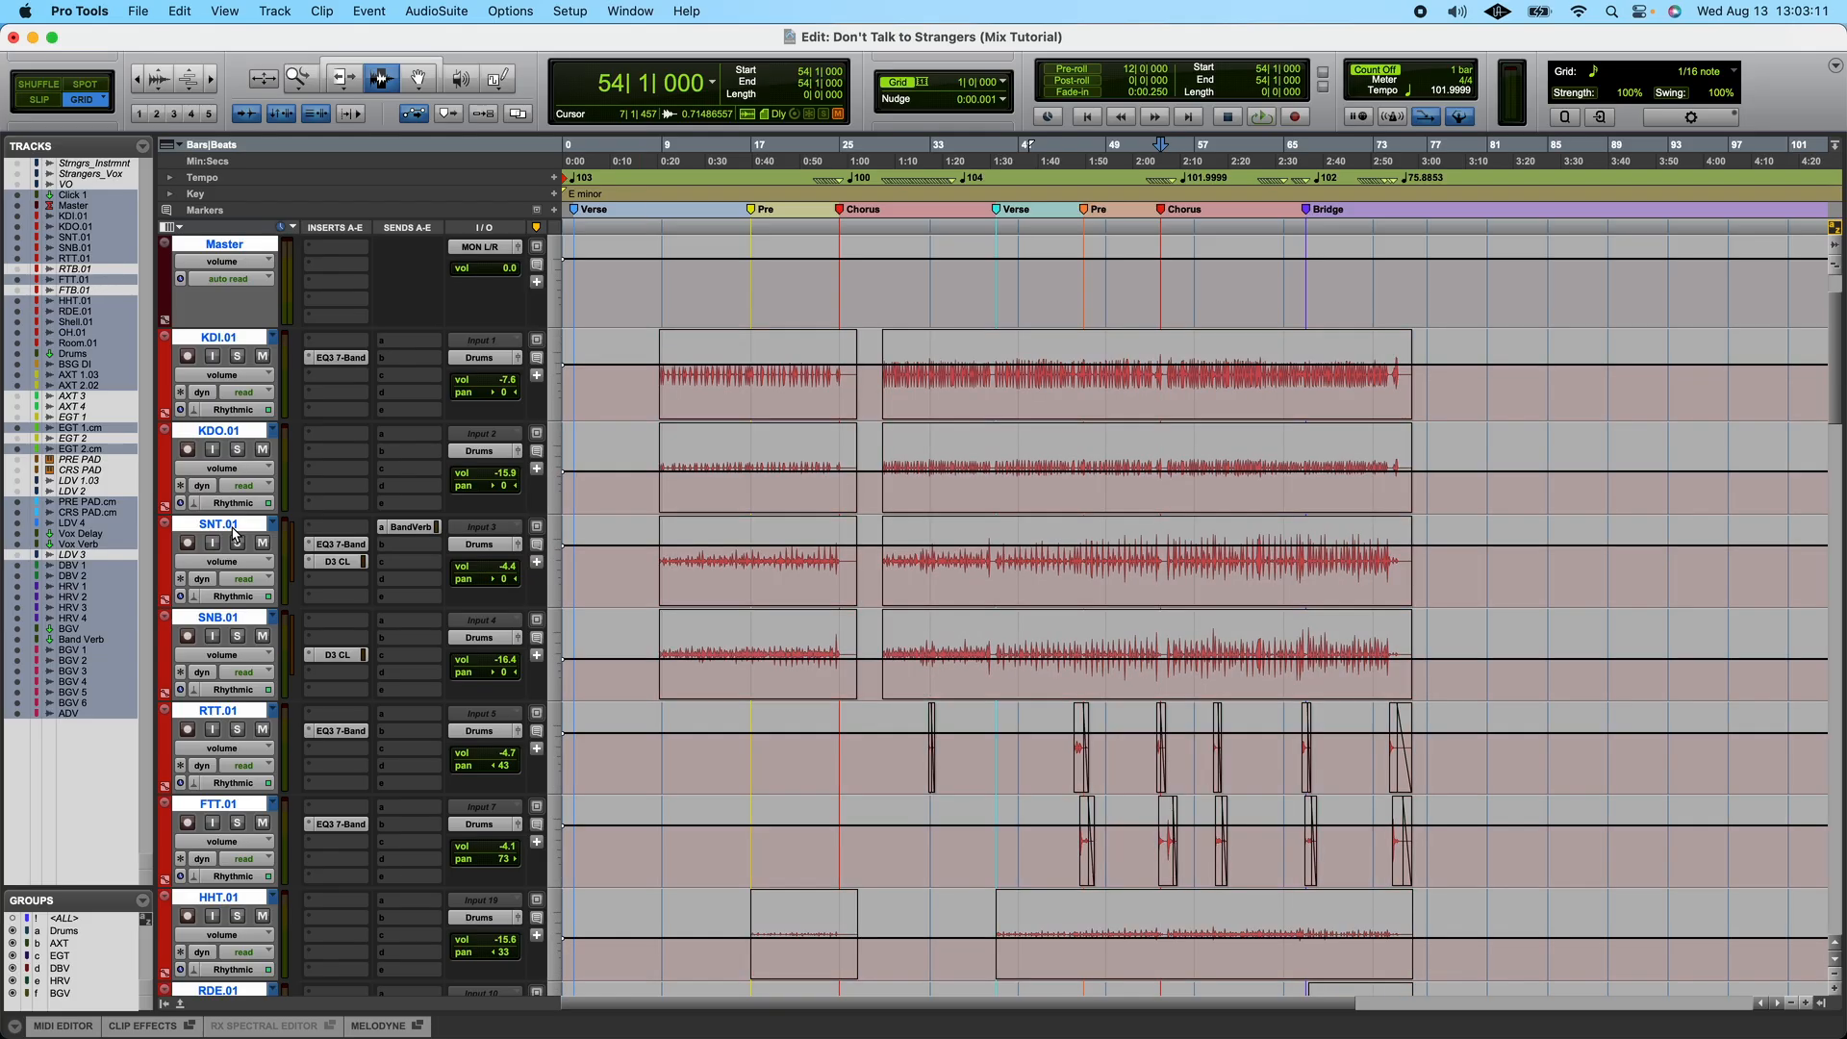
{"action": "scroll", "coordinate": [925, 708], "scroll_direction": "down", "scroll_amount": 10}
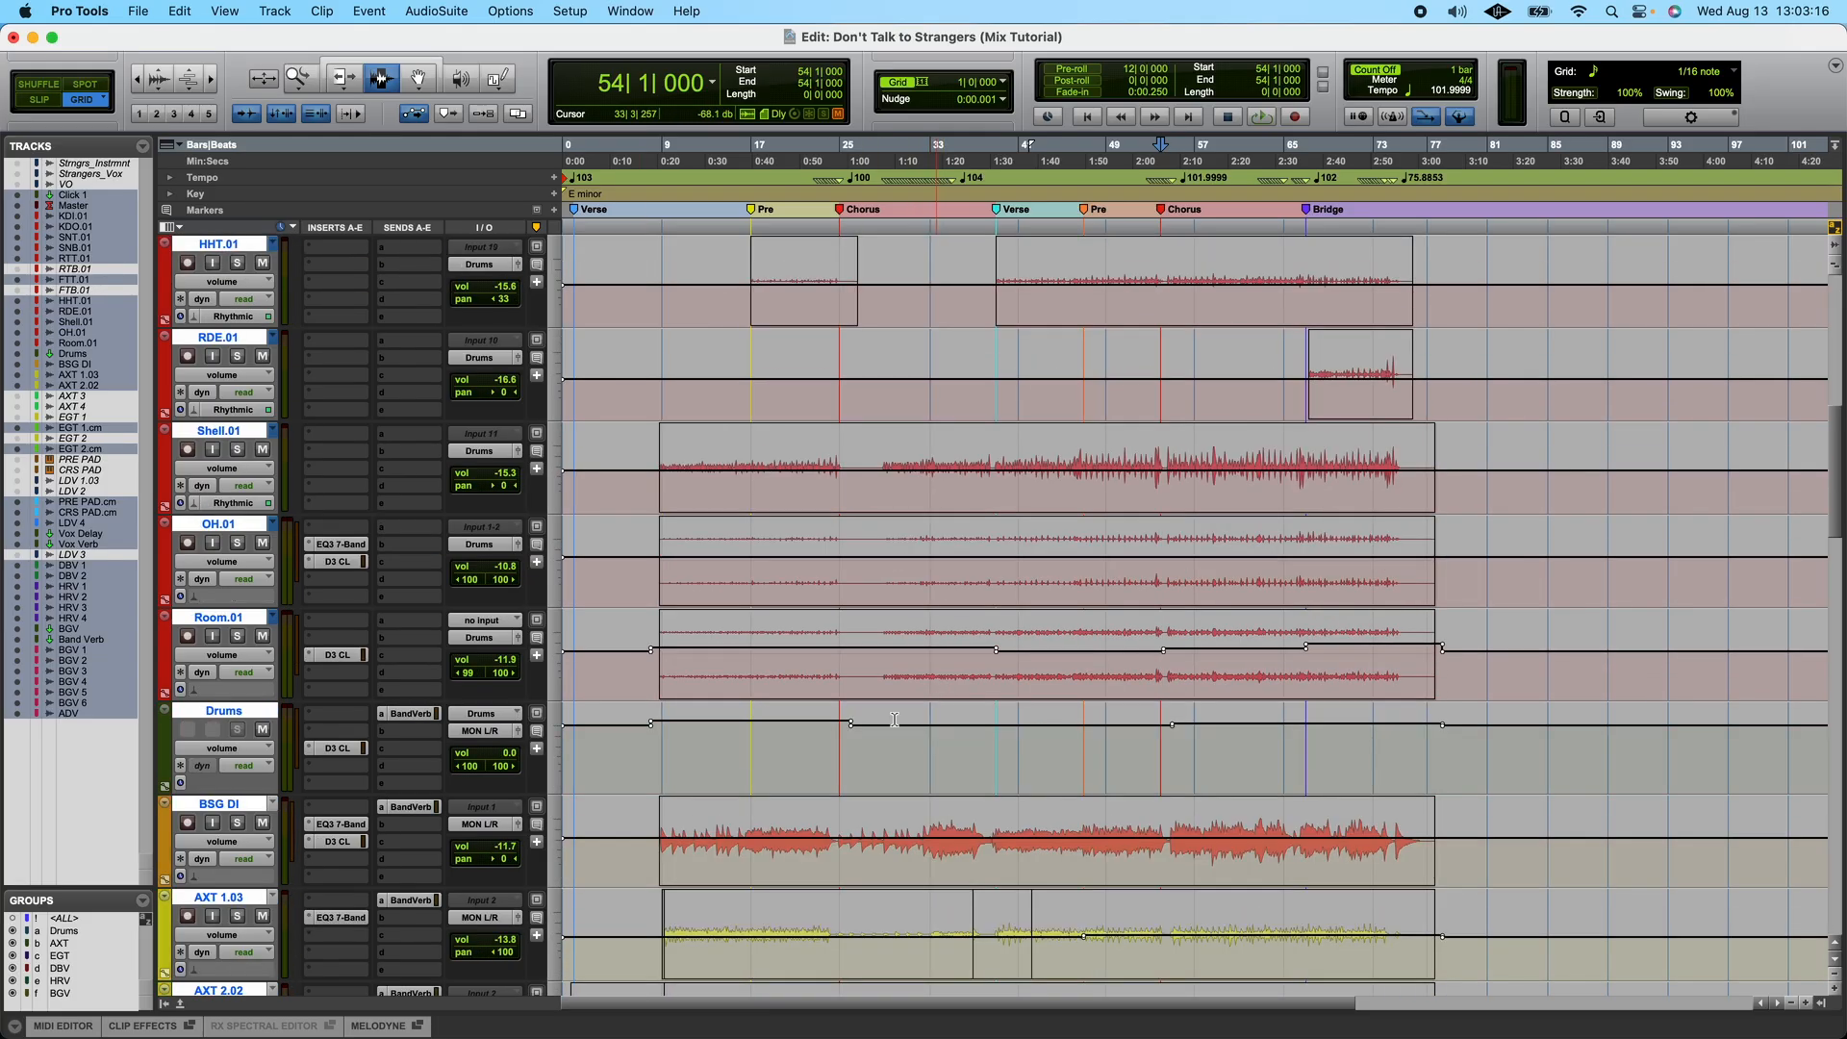
{"action": "left_click_drag", "start_coordinate": [995, 652], "coordinate": [1089, 646]}
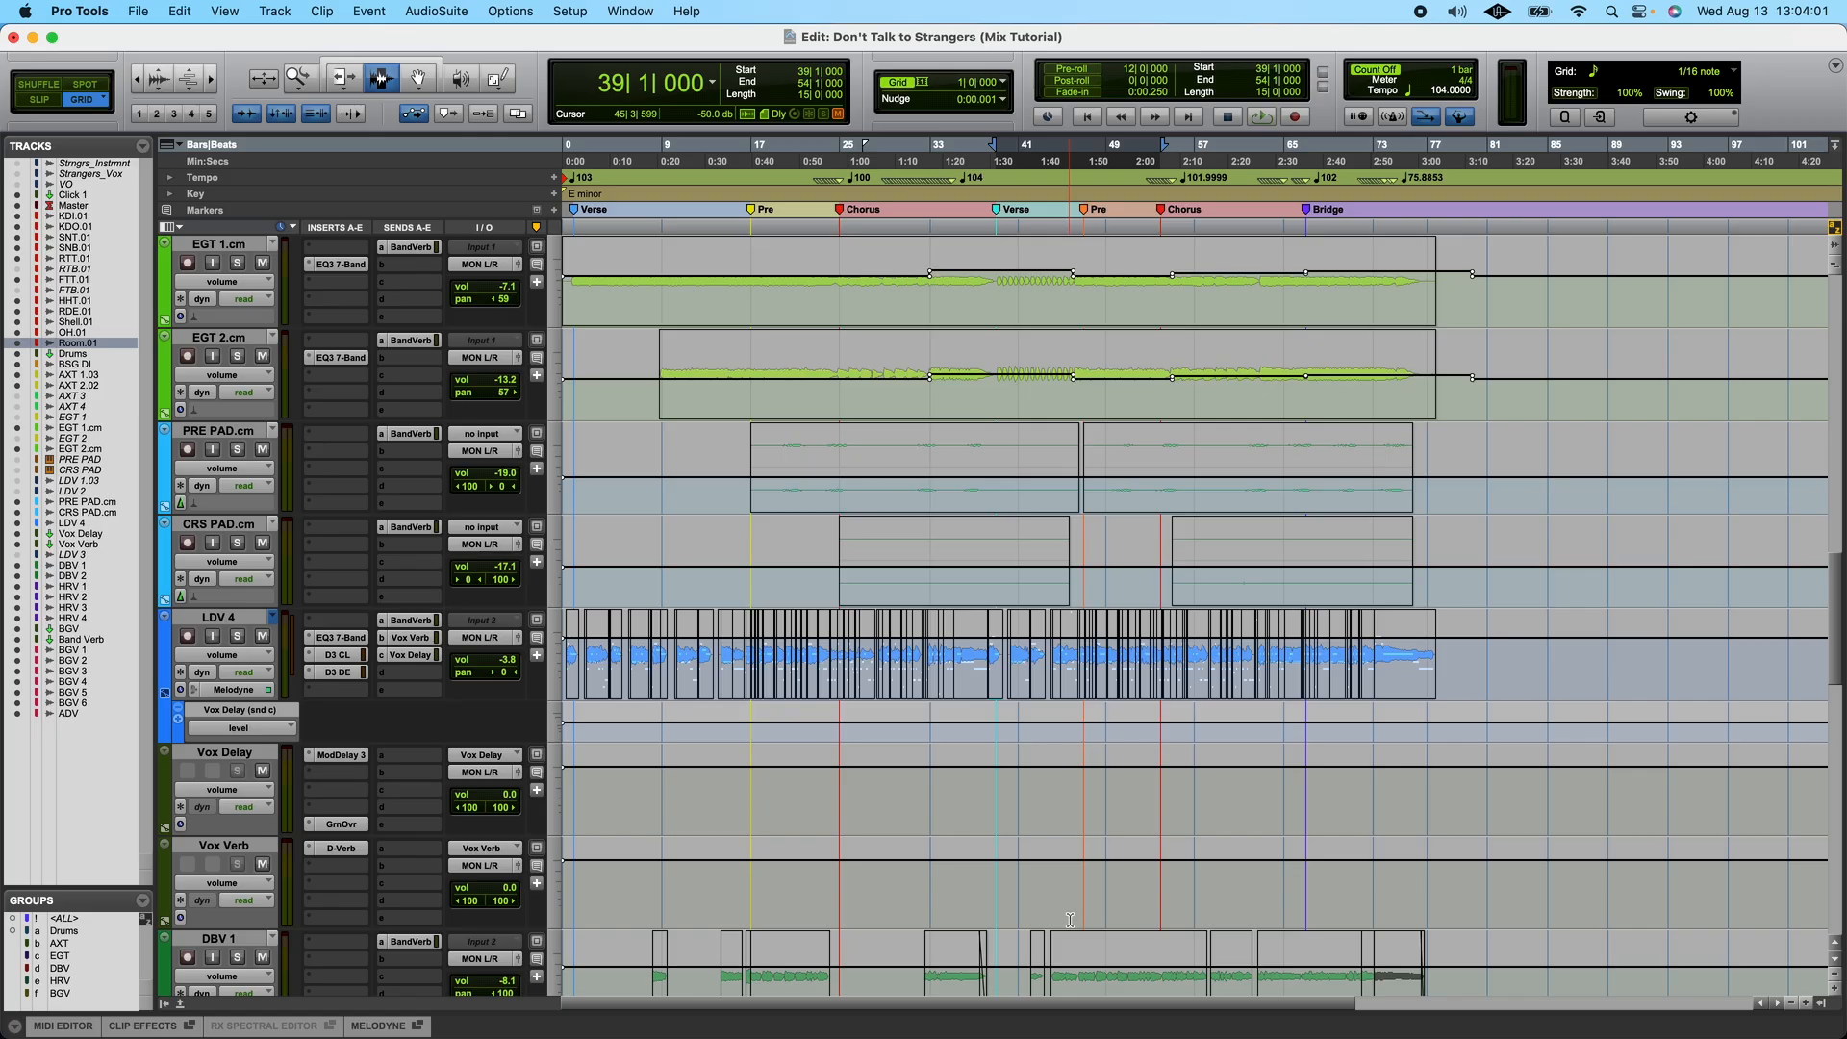
- Save the session and open the Bounce Mix settings to view the file format, bit depth and sample rate options
{"action": "key", "text": "super+s"}
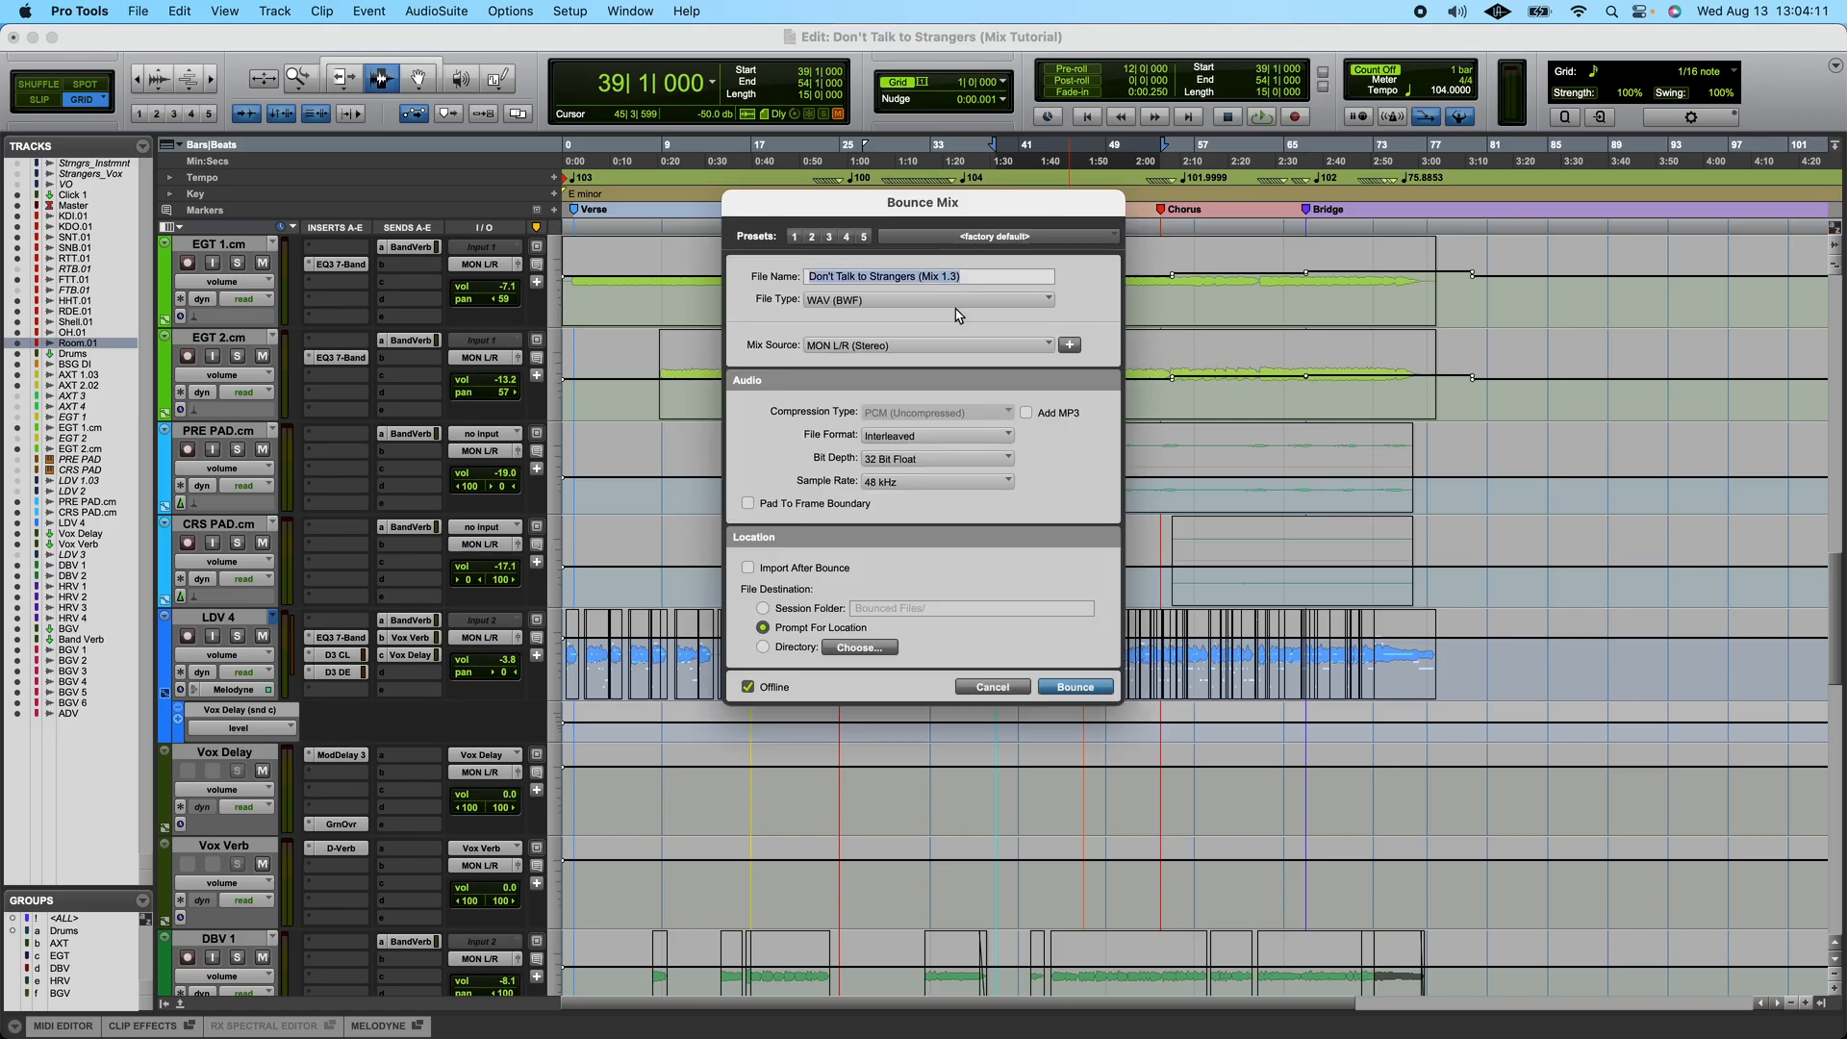
{"action": "left_click", "coordinate": [918, 444]}
{"action": "left_click", "coordinate": [918, 445]}
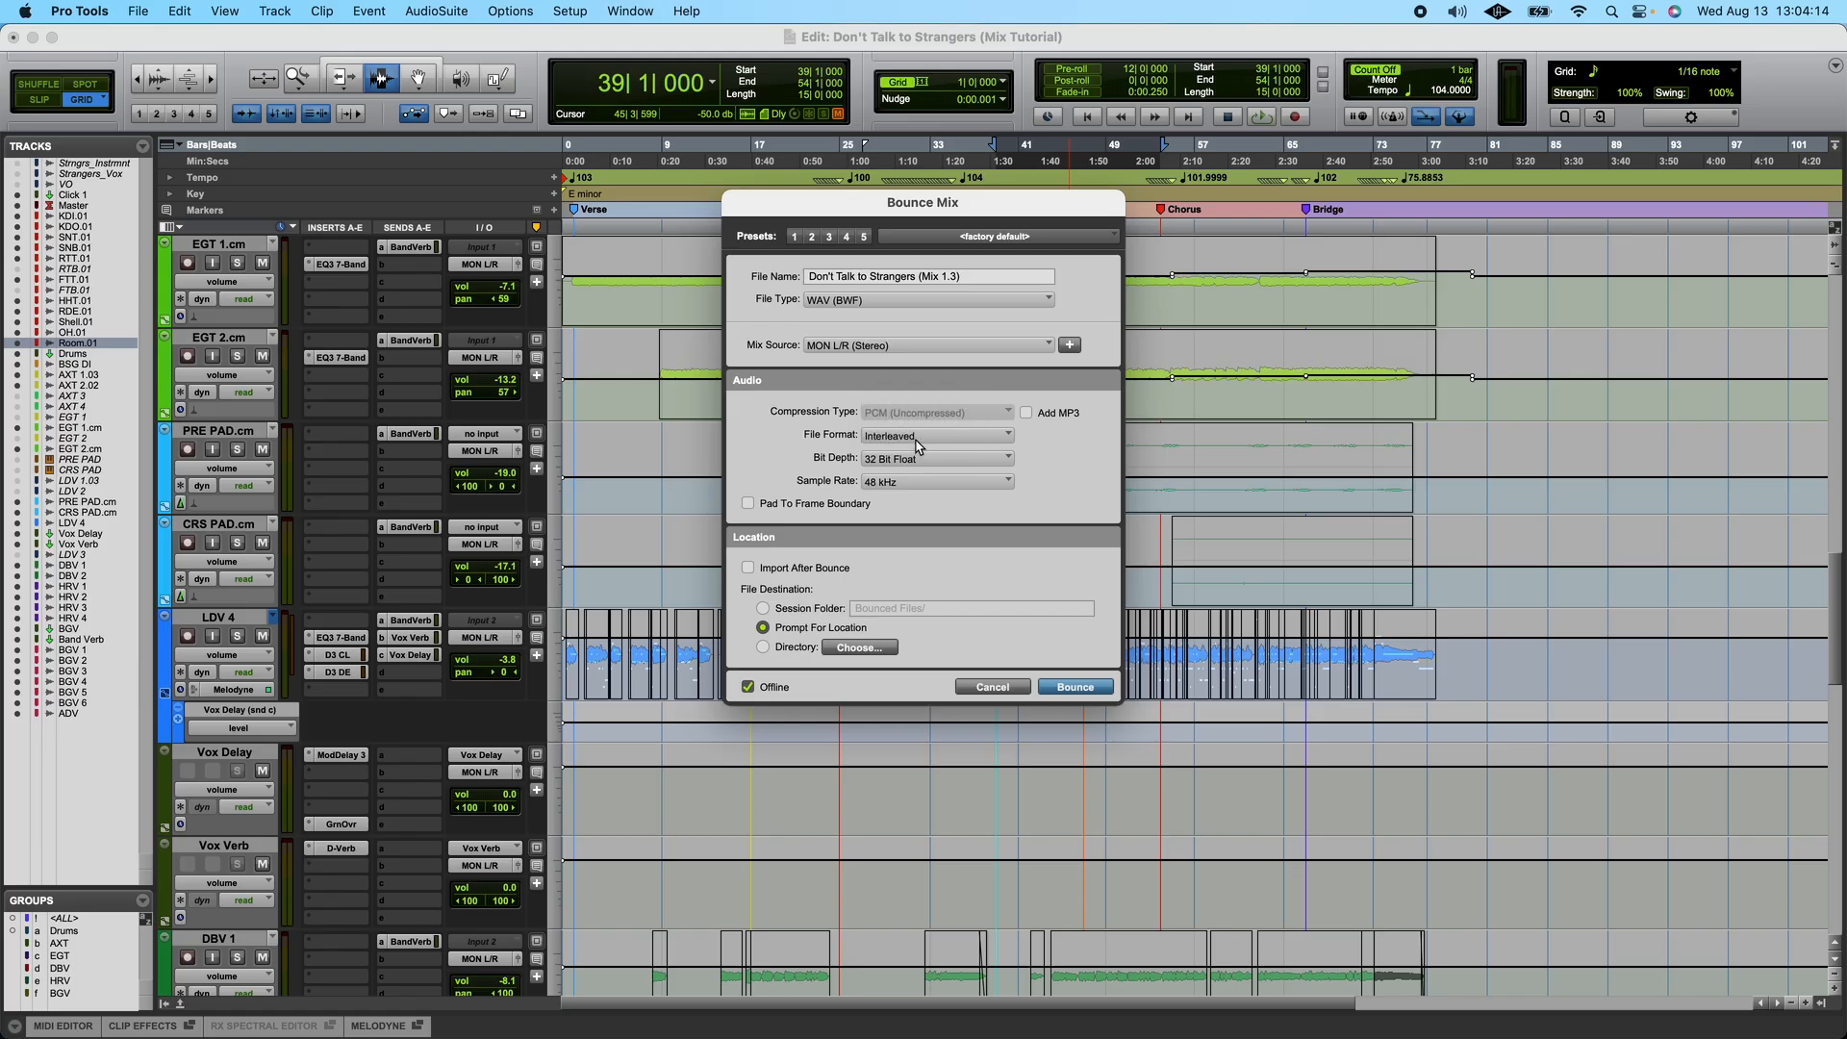
{"action": "left_click", "coordinate": [914, 460]}
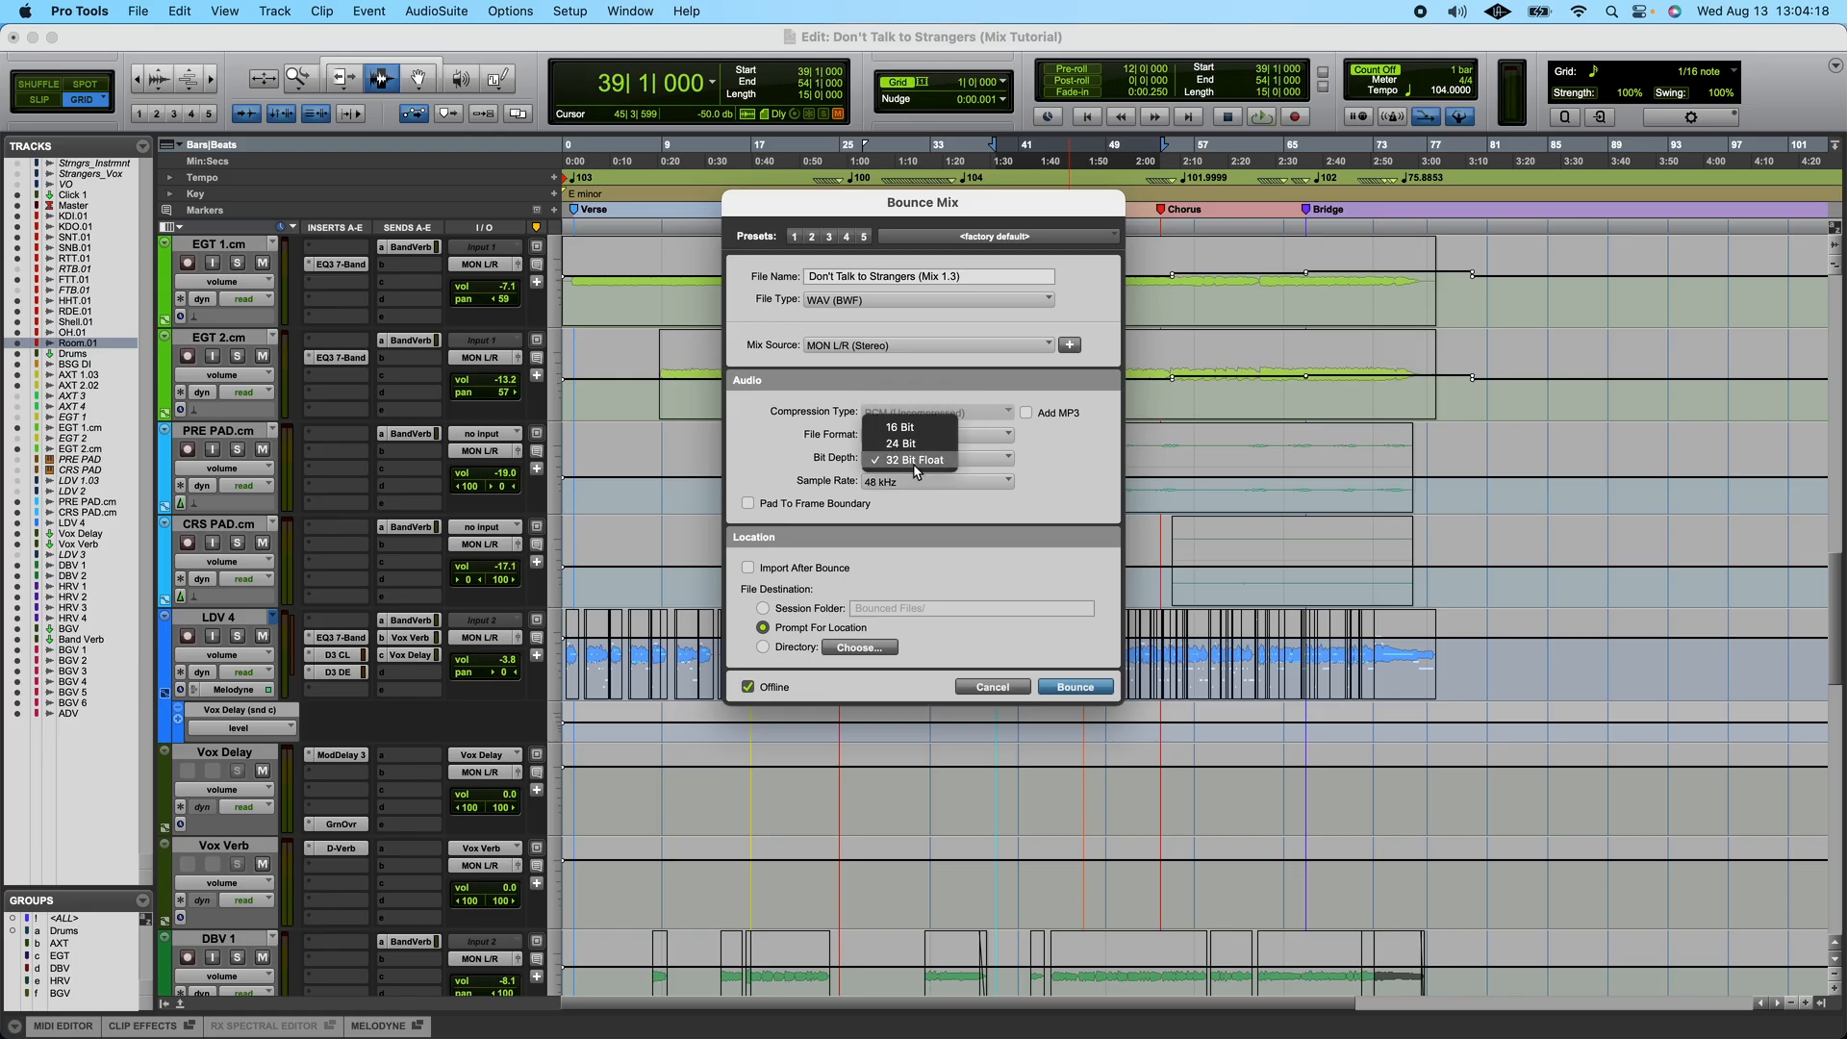
{"action": "left_click", "coordinate": [943, 493]}
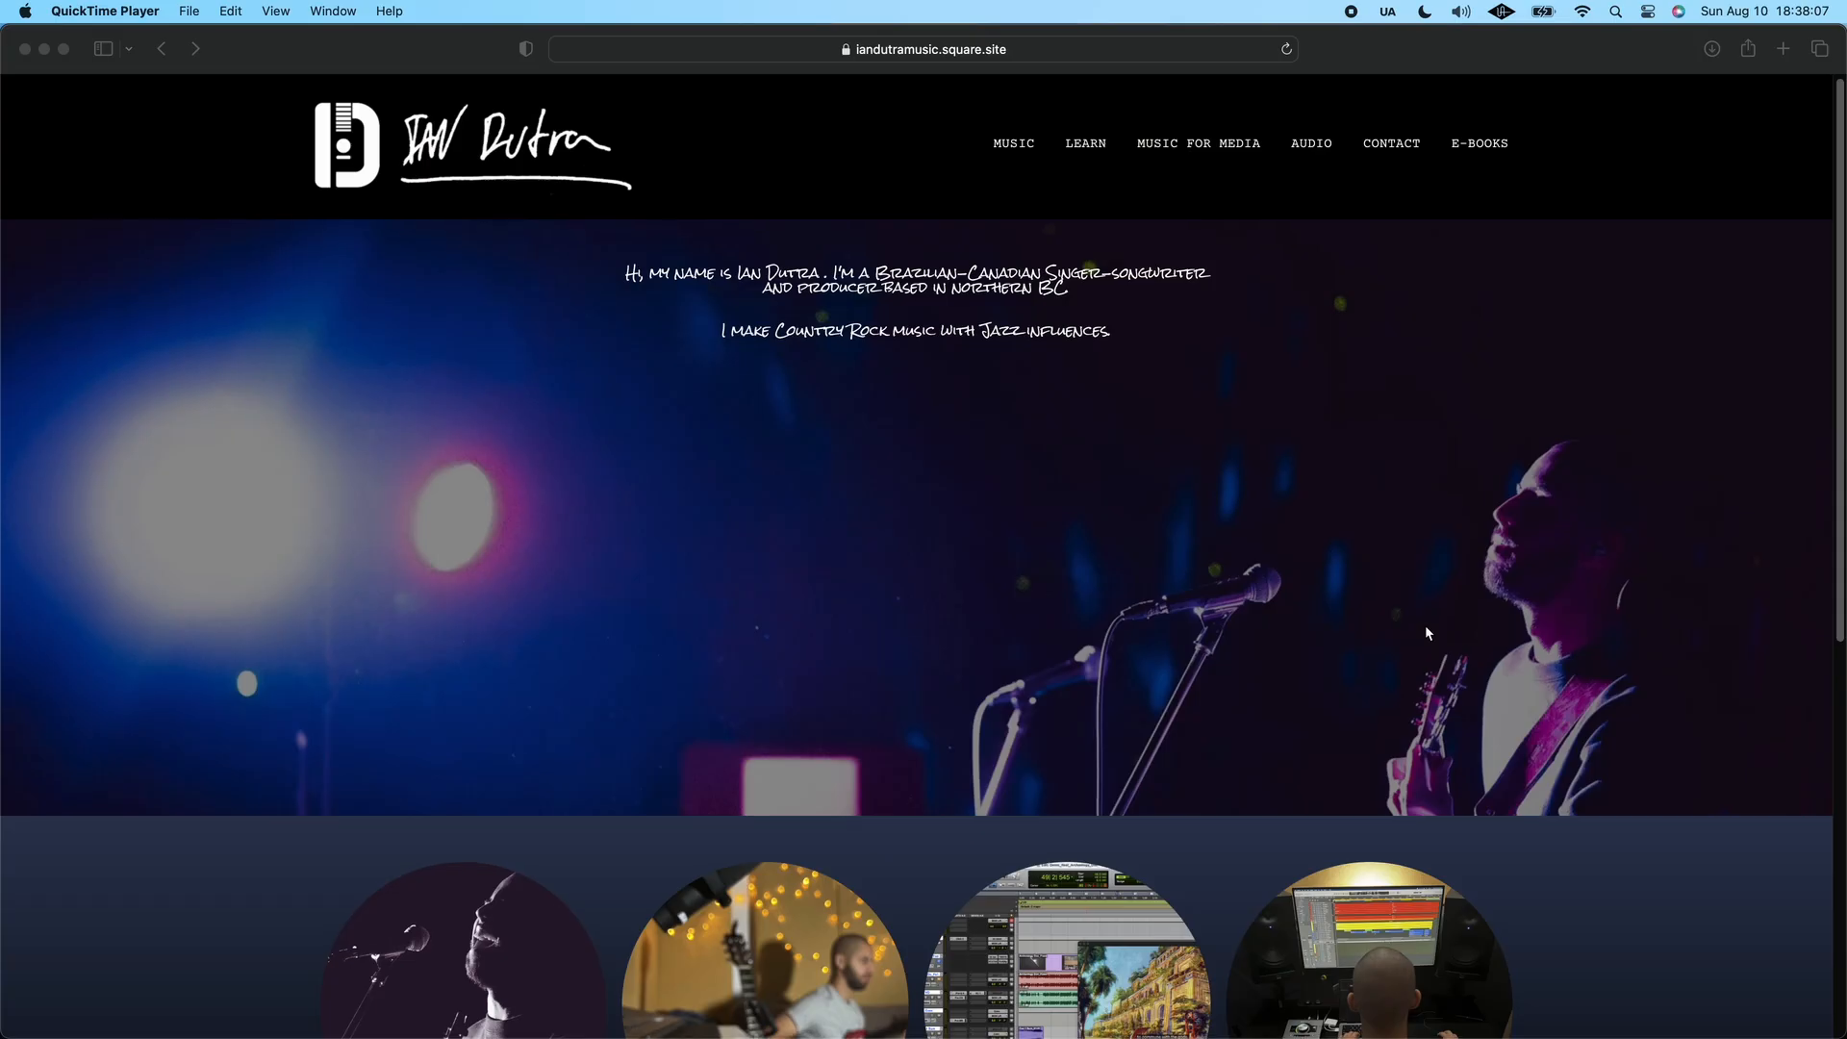
- Switch to the browser and open the Audio Services section of the music website
{"action": "scroll", "coordinate": [1427, 631], "scroll_direction": "down", "scroll_amount": 5}
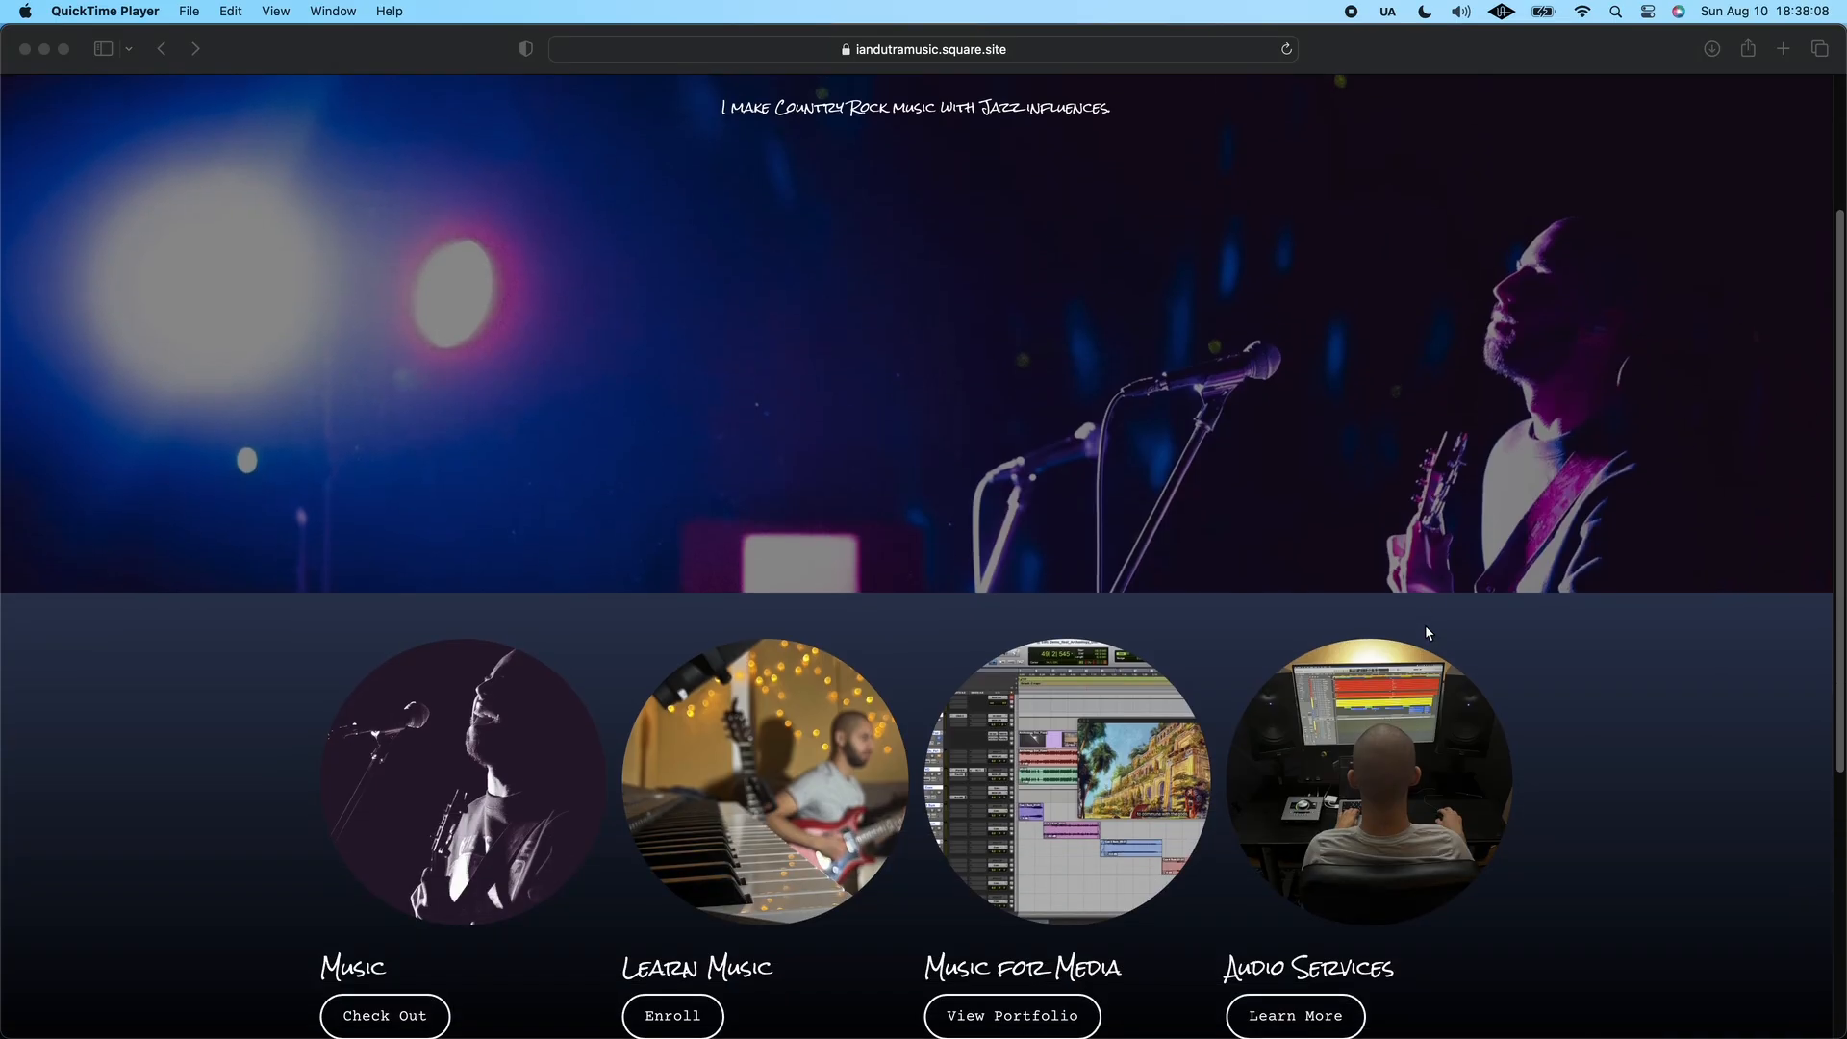
{"action": "left_click", "coordinate": [1280, 962]}
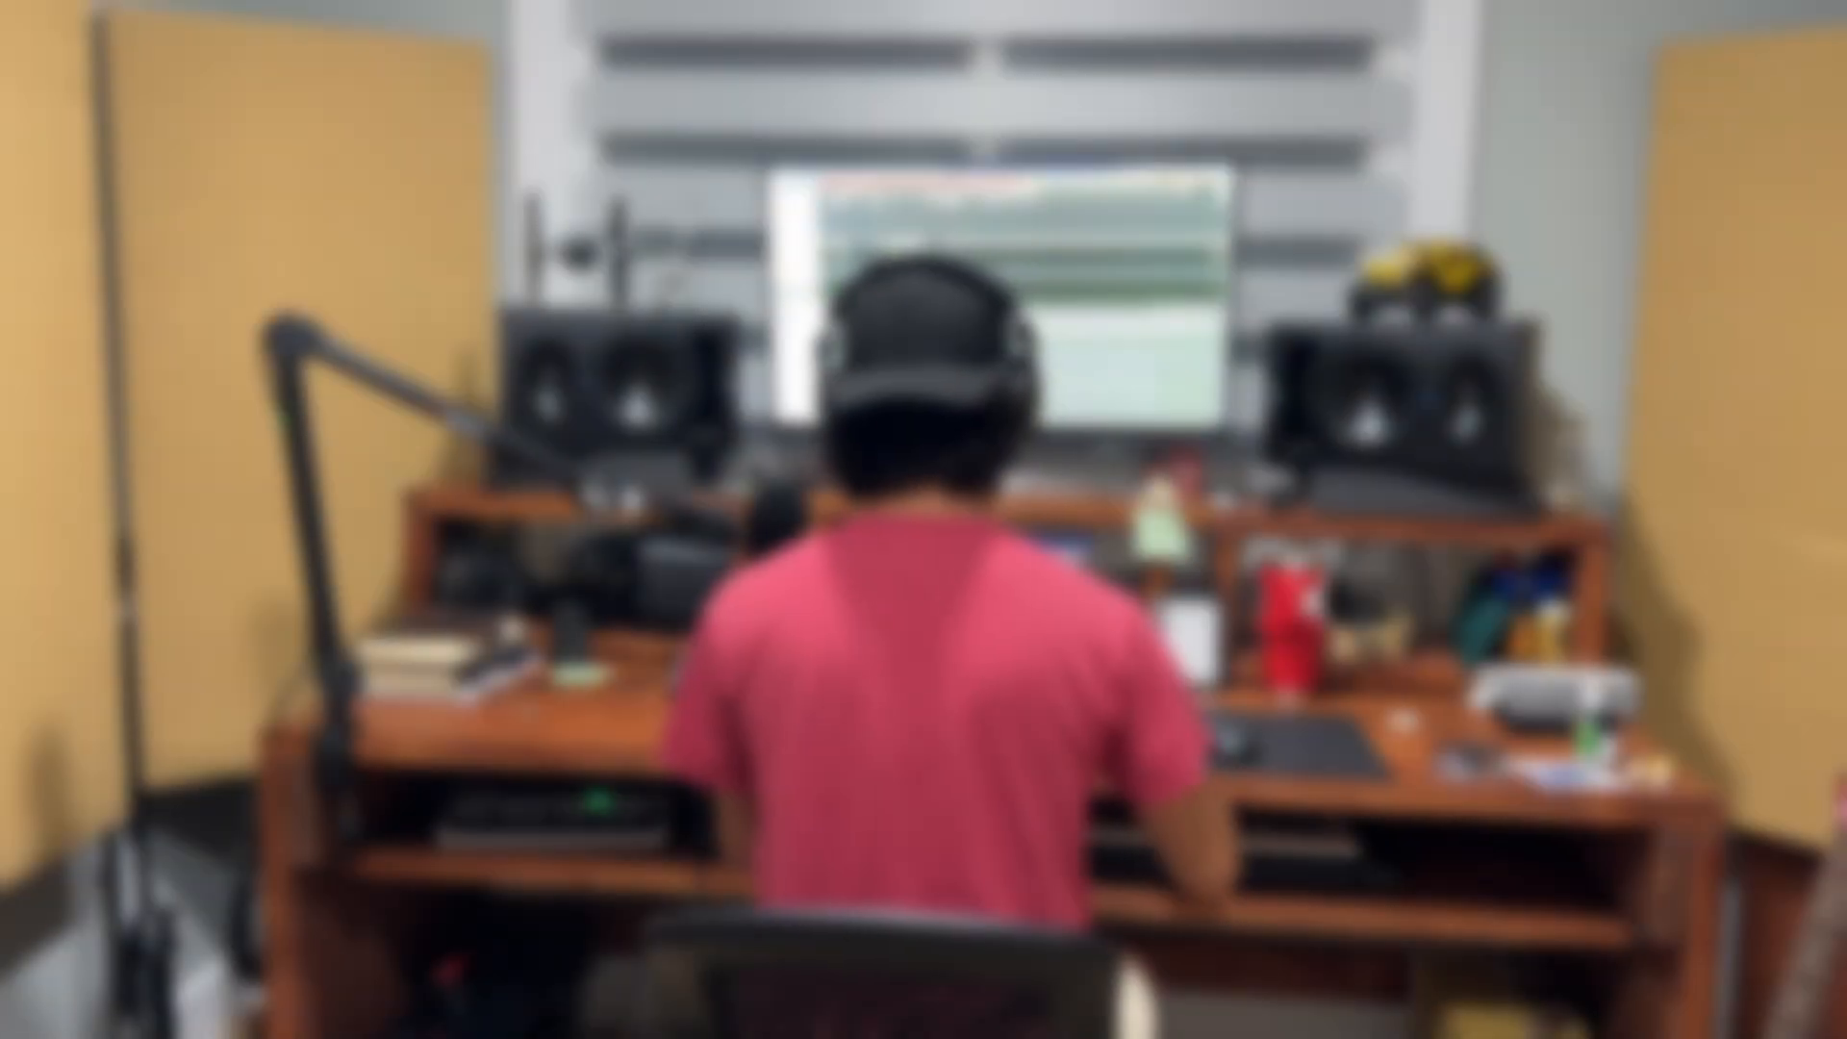